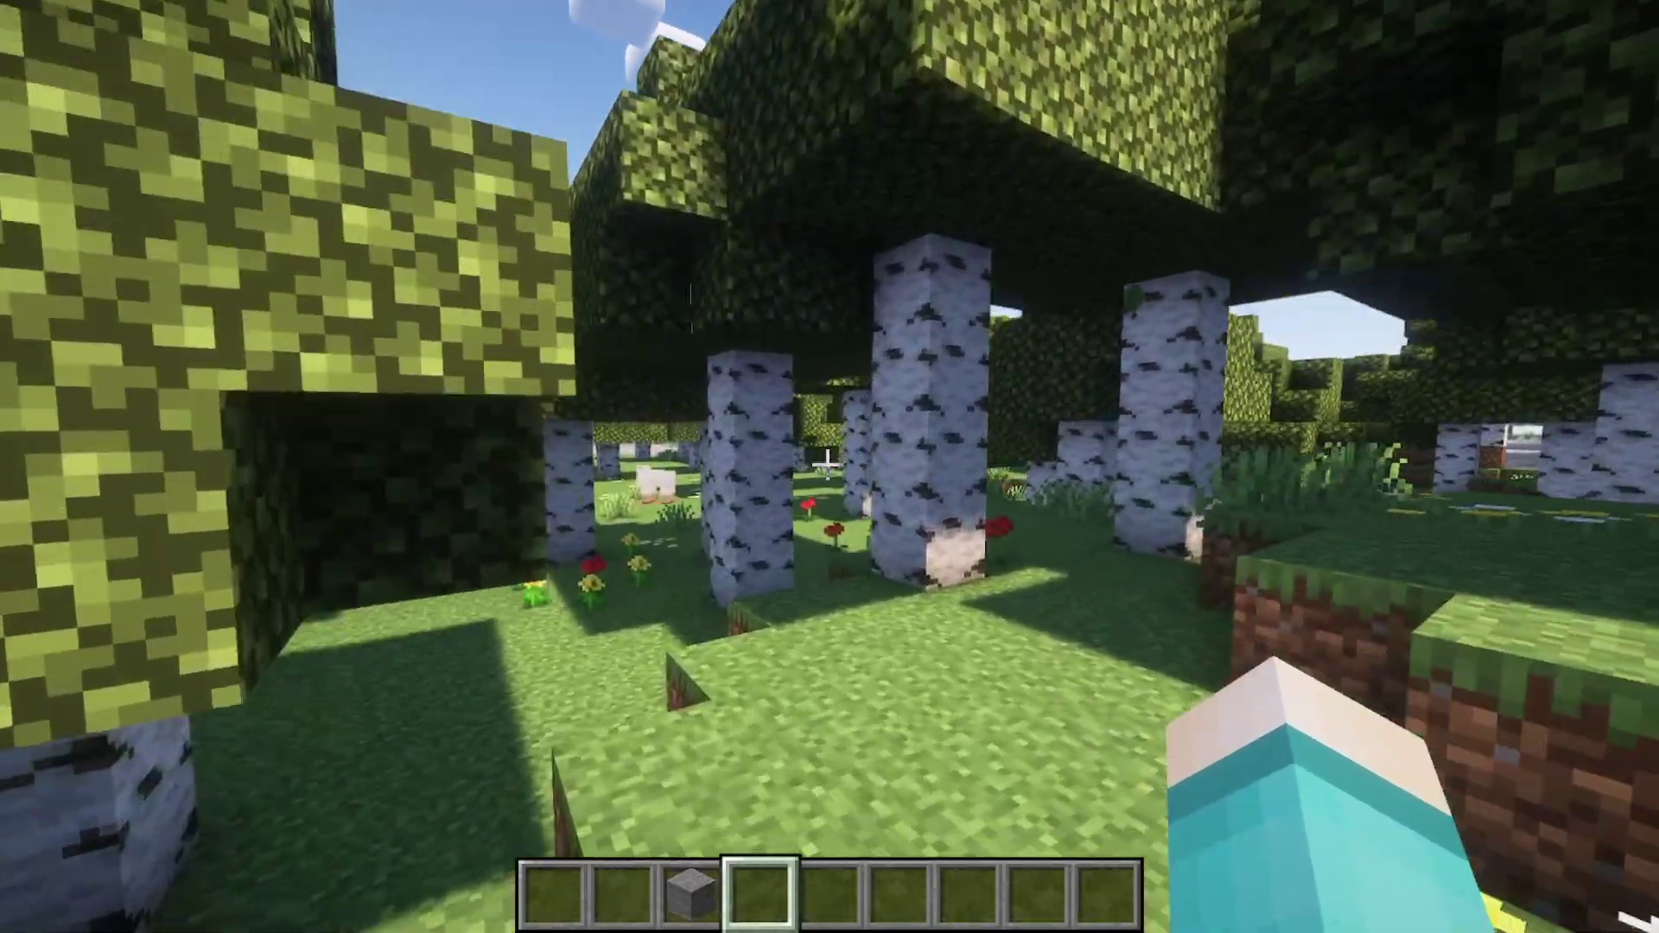
key(w)
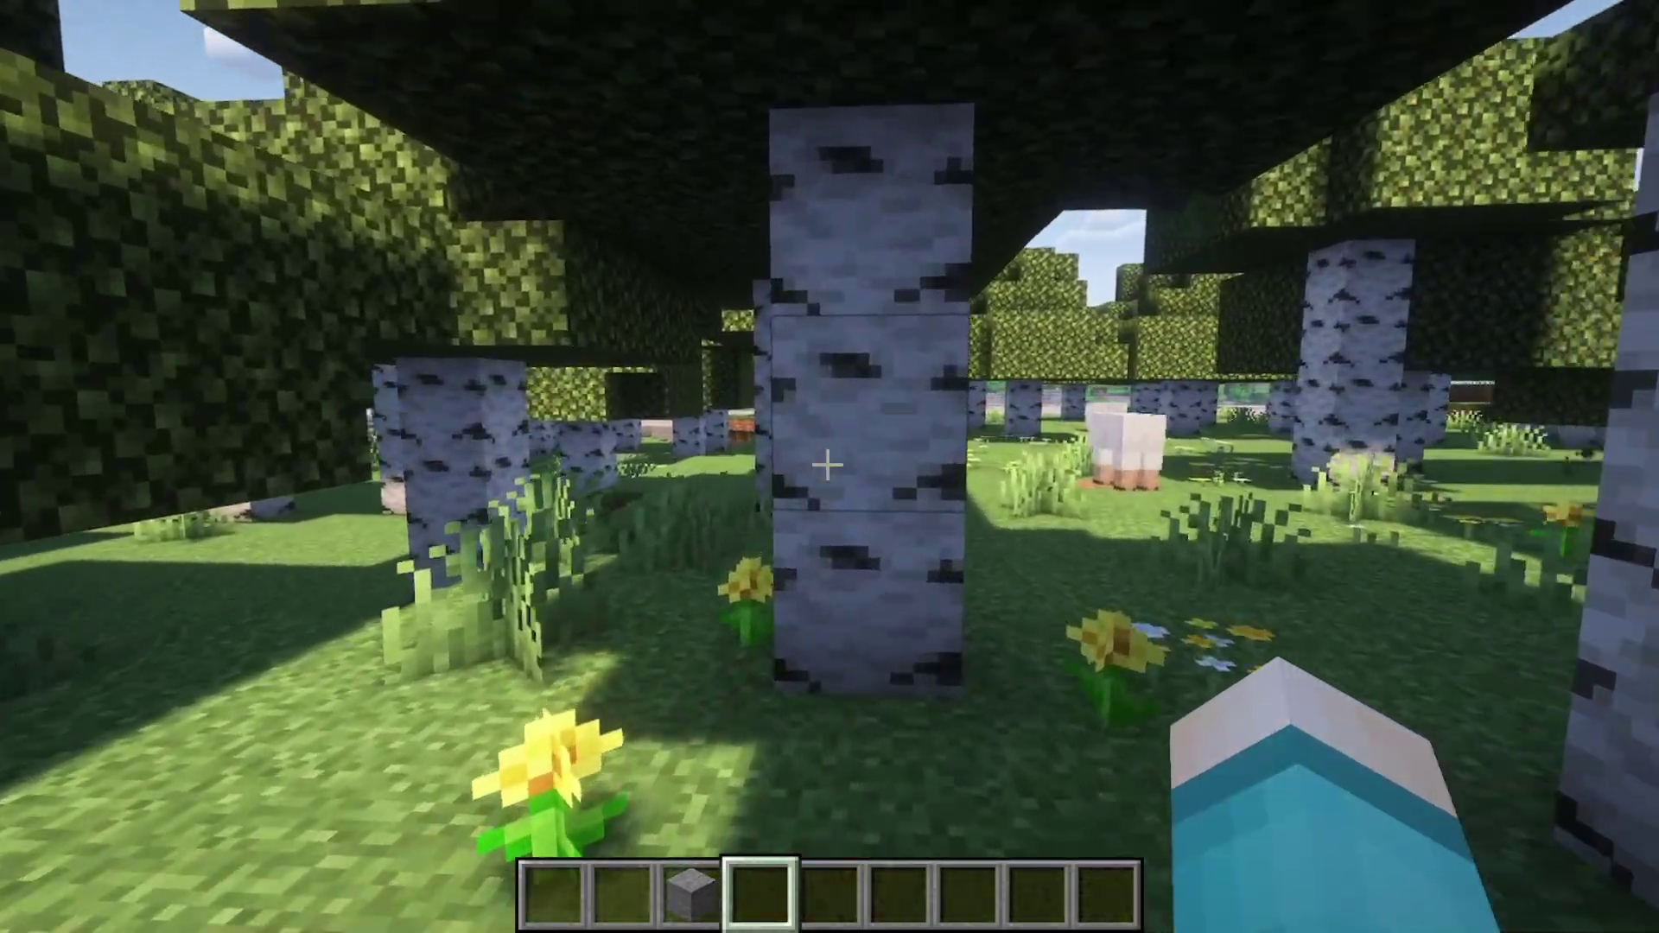
key(w)
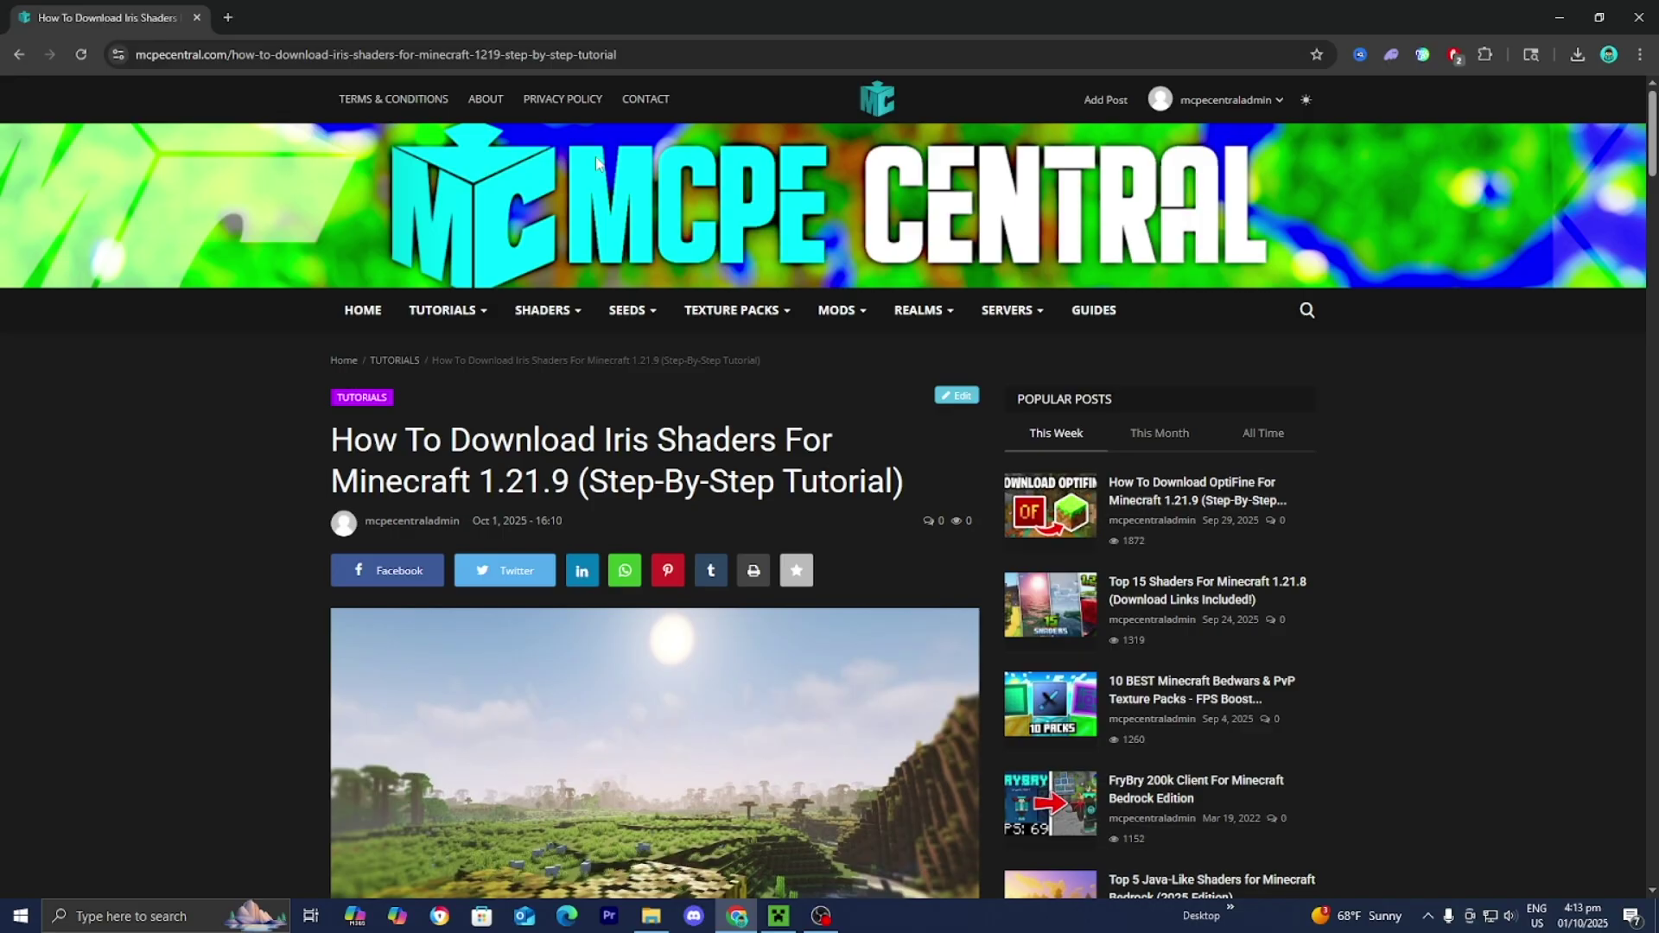
- Follow the article's Iris Shaders link in Step 1 and download the universal JAR installer from the Iris site
scroll(597, 163, down, 12)
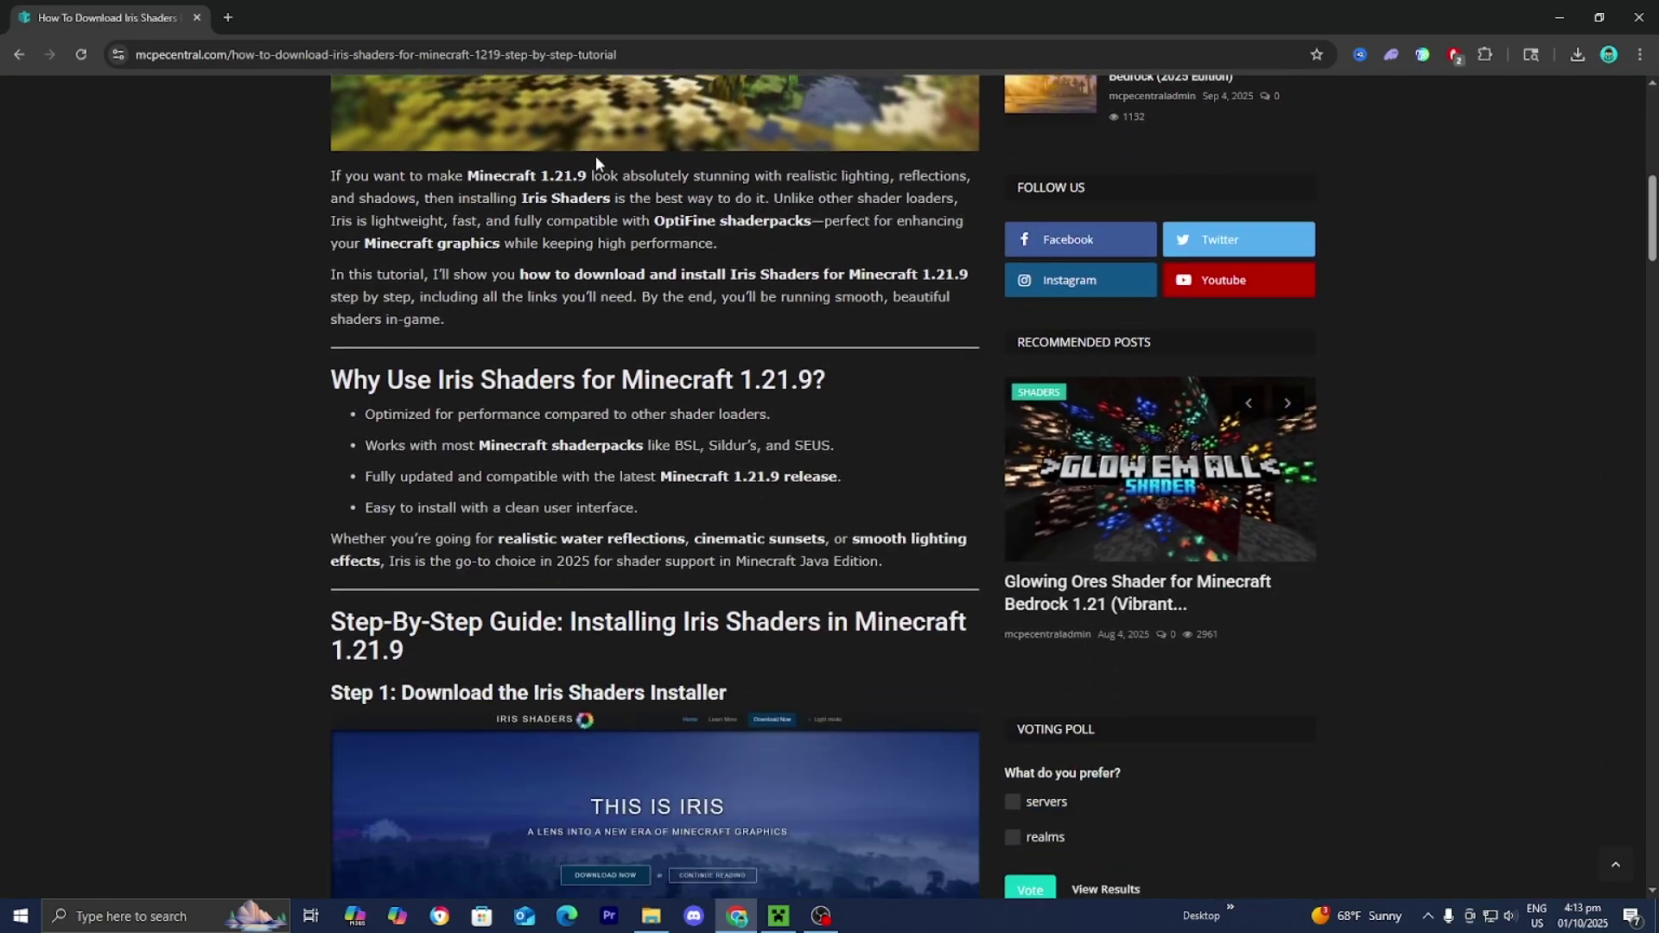
scroll(596, 163, down, 2)
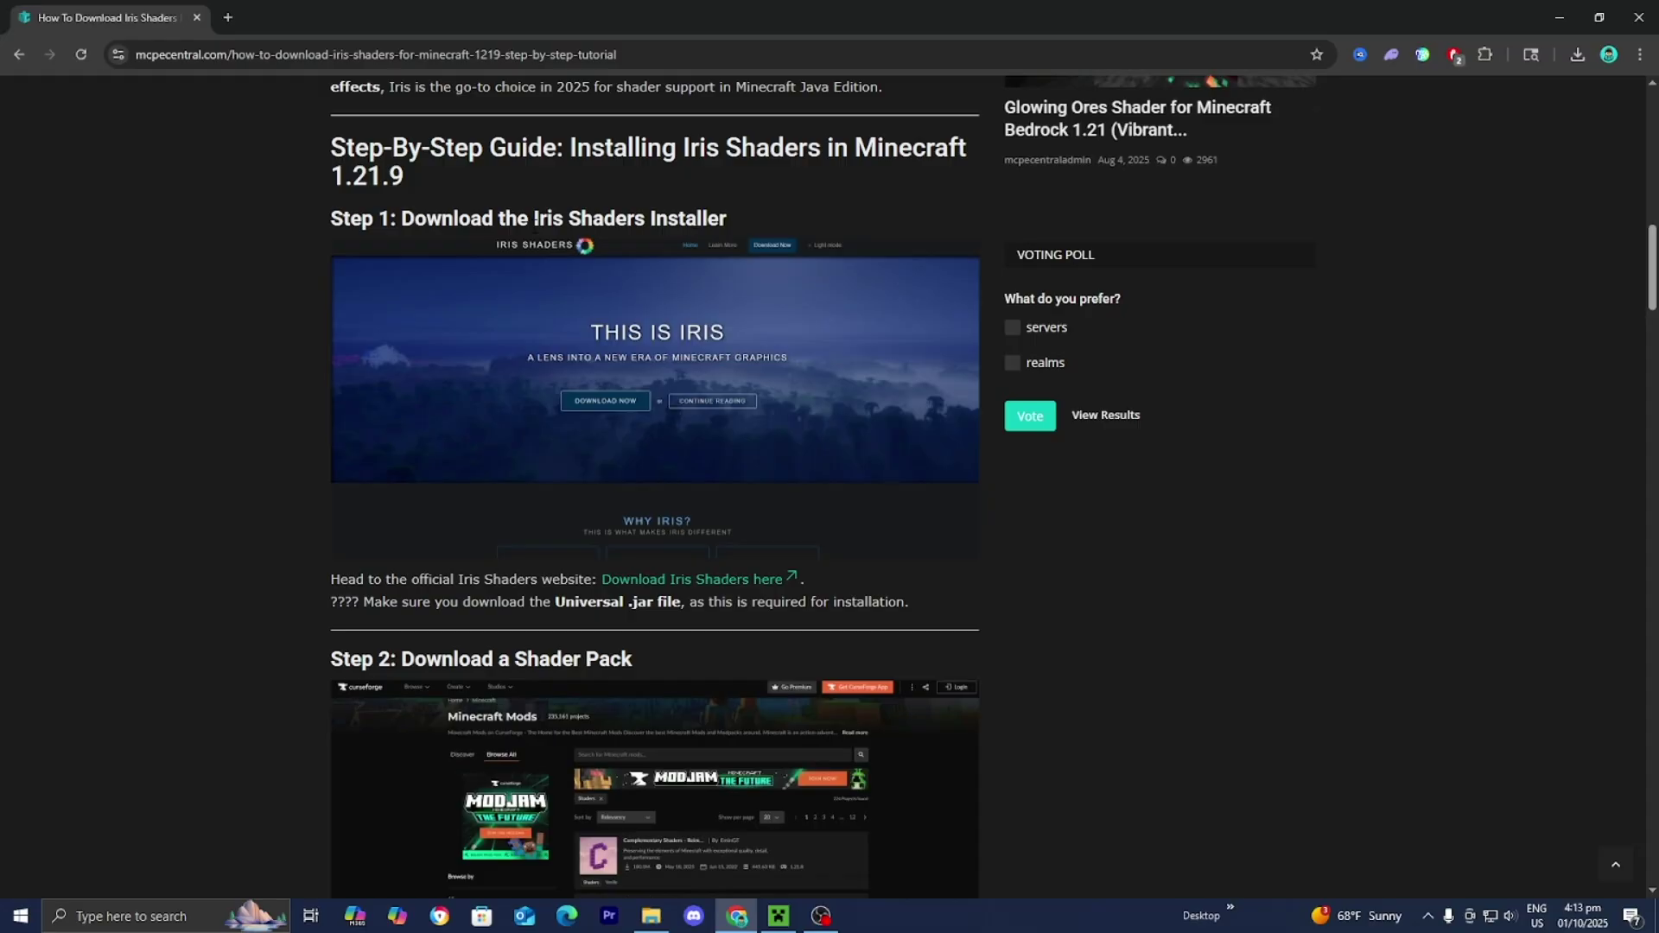
click(670, 586)
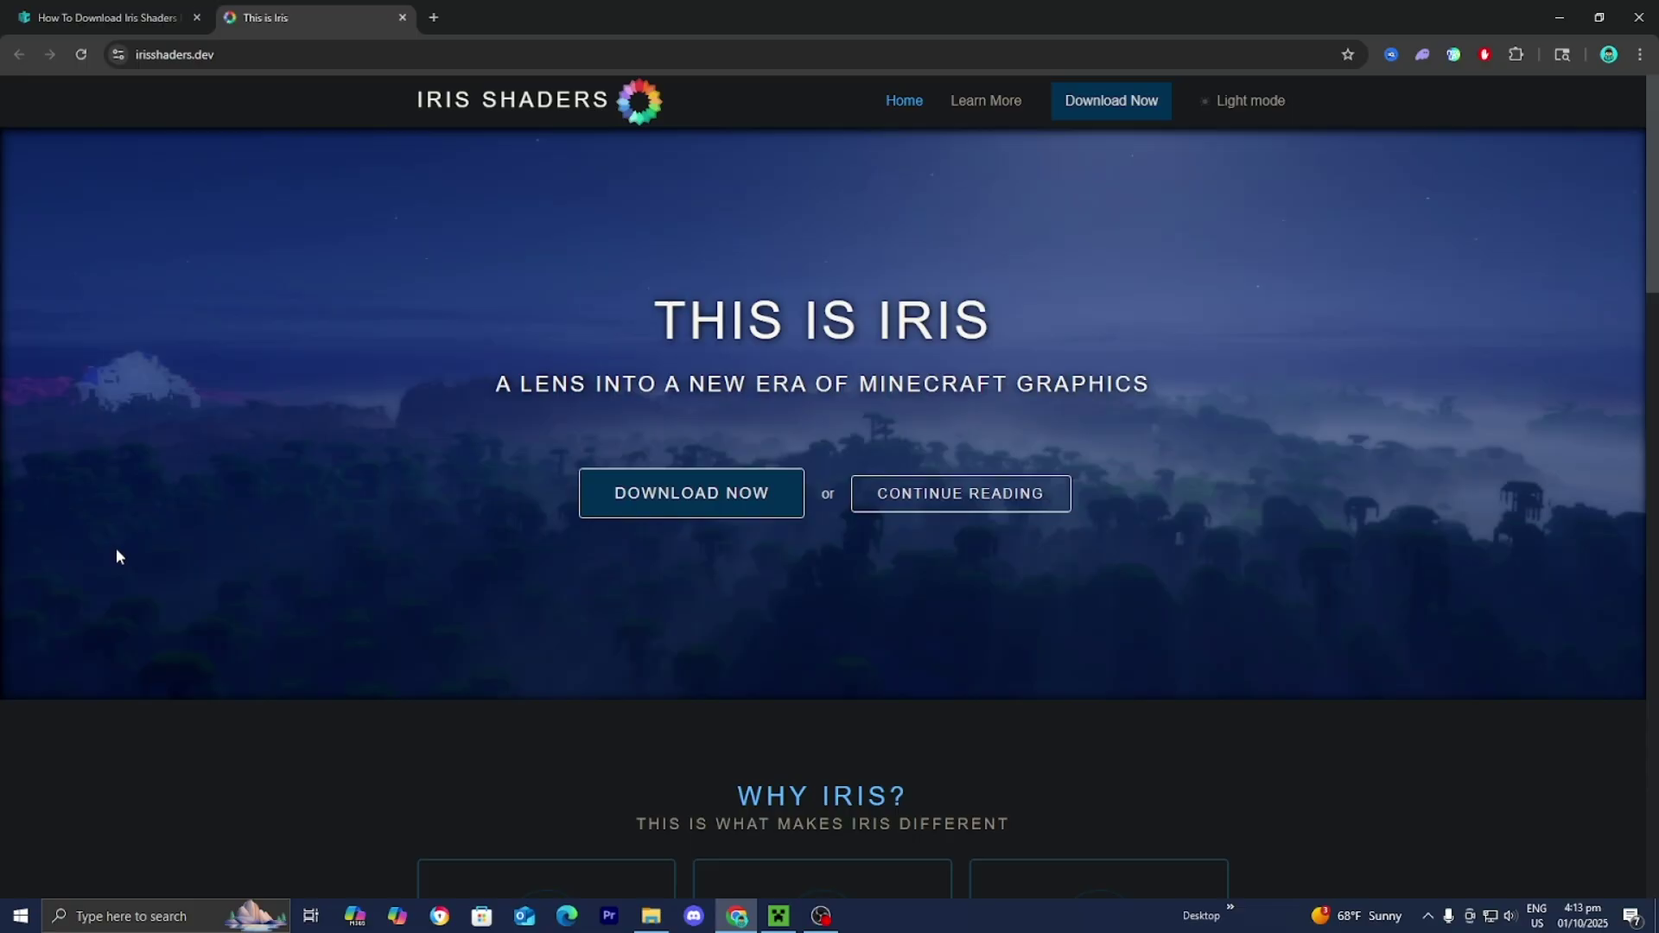
click(698, 484)
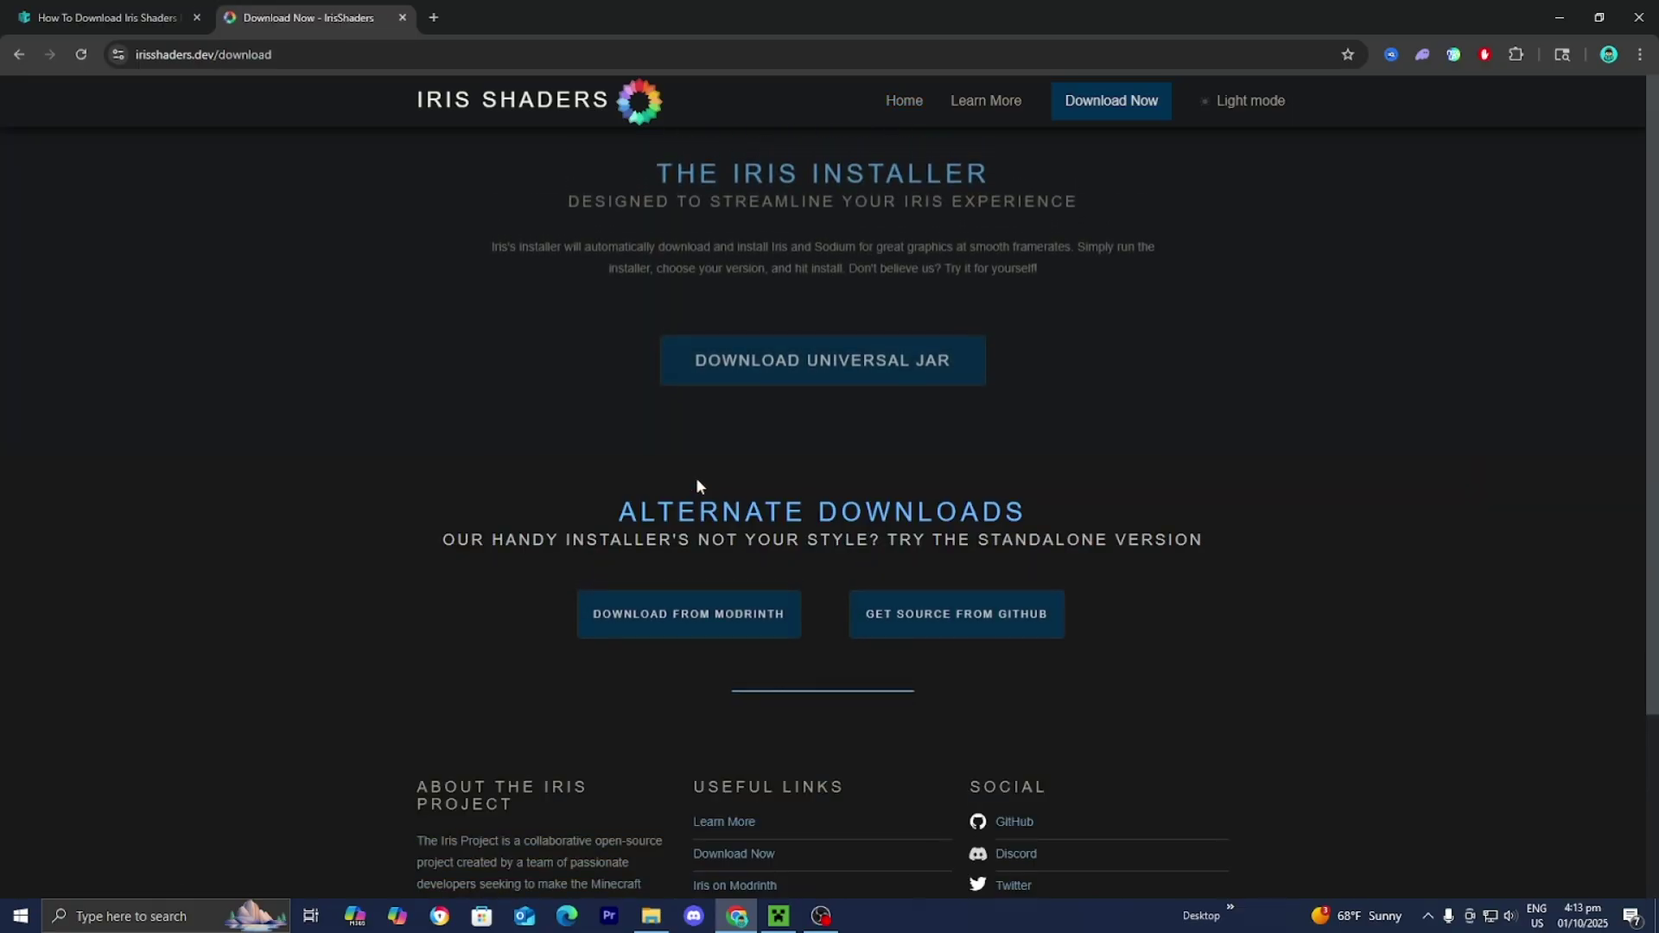
click(786, 393)
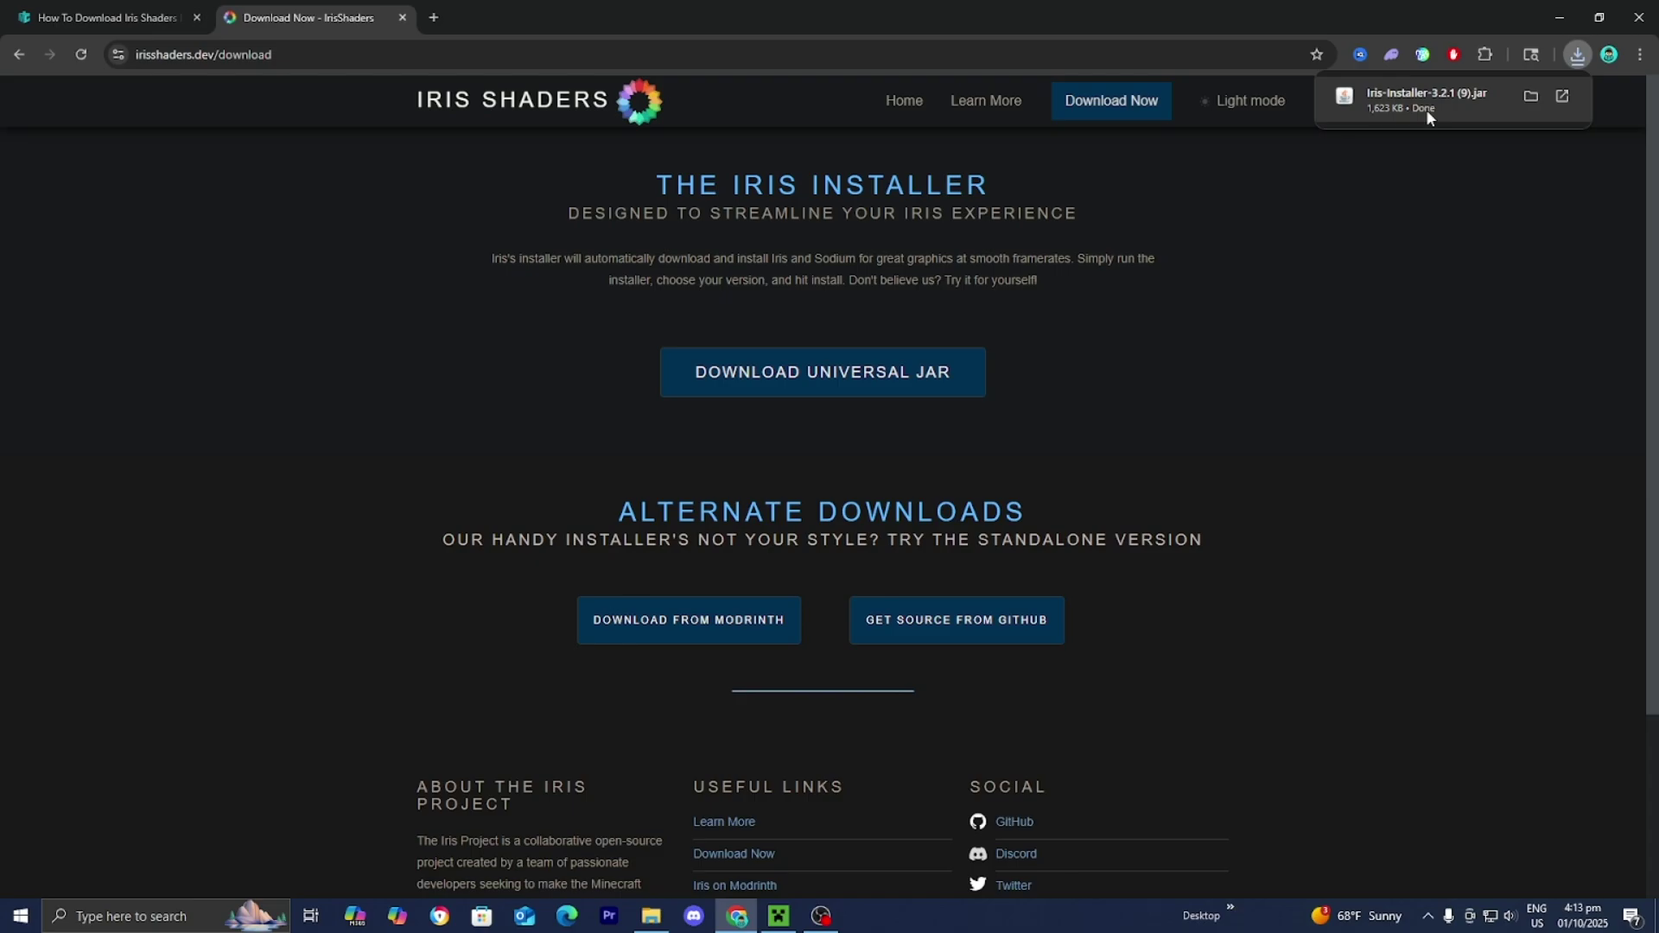
- Put the downloaded Iris installer JAR on the desktop and return the browser window to full size
double_click(1191, 11)
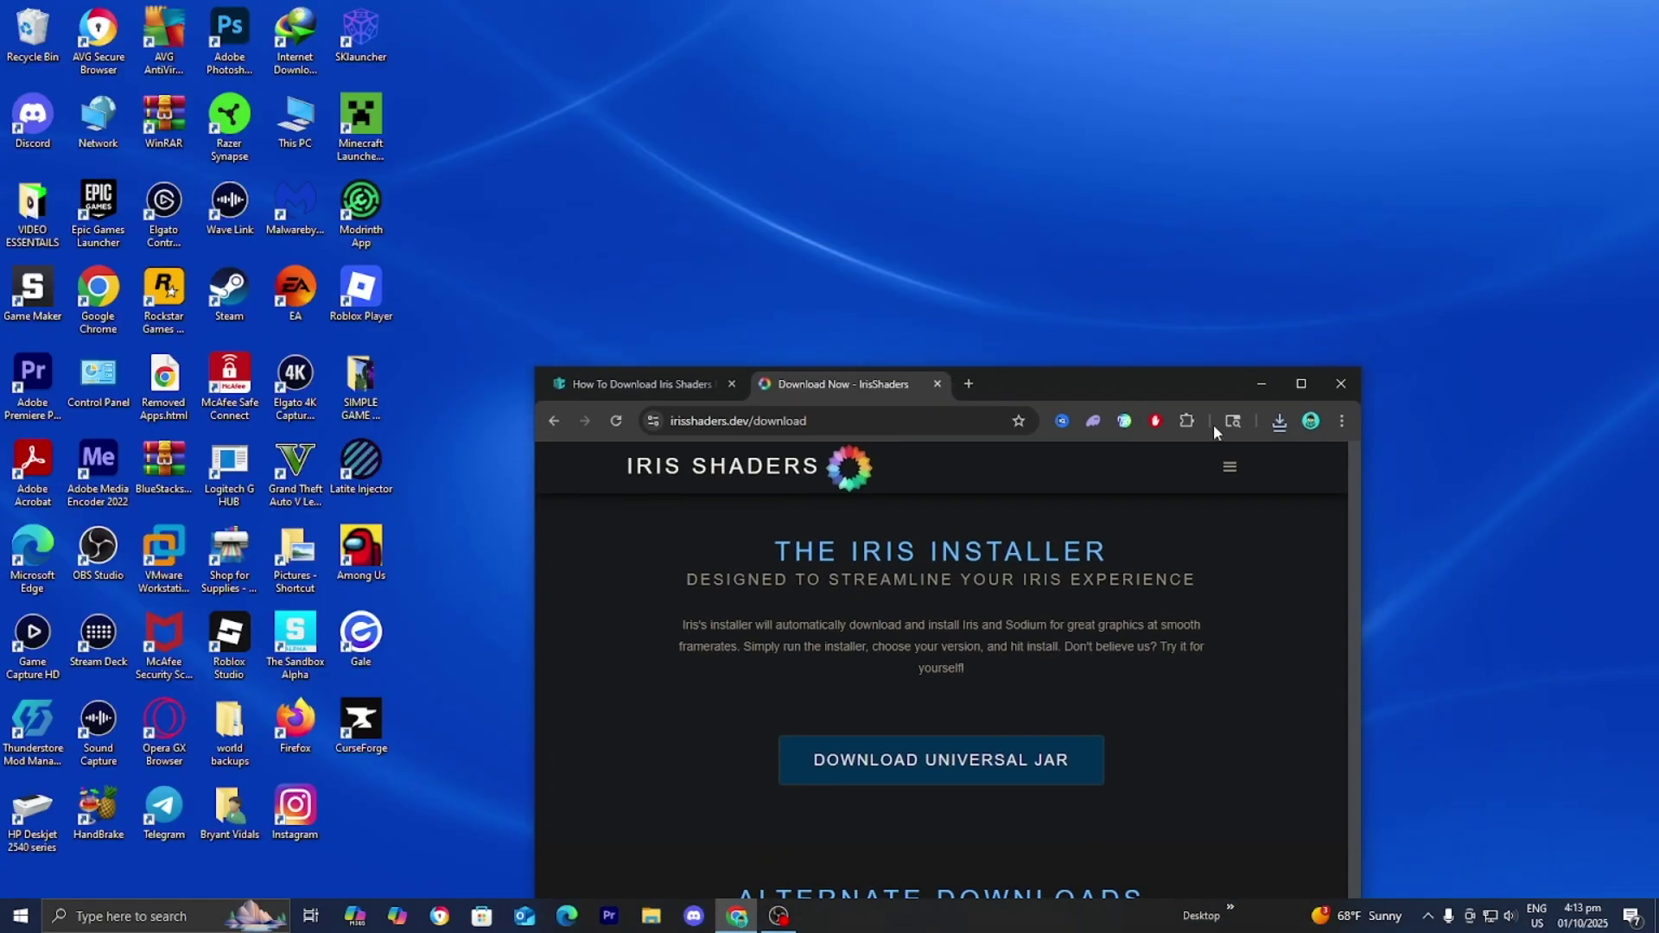
click(1279, 421)
drag(1115, 508, 1018, 299)
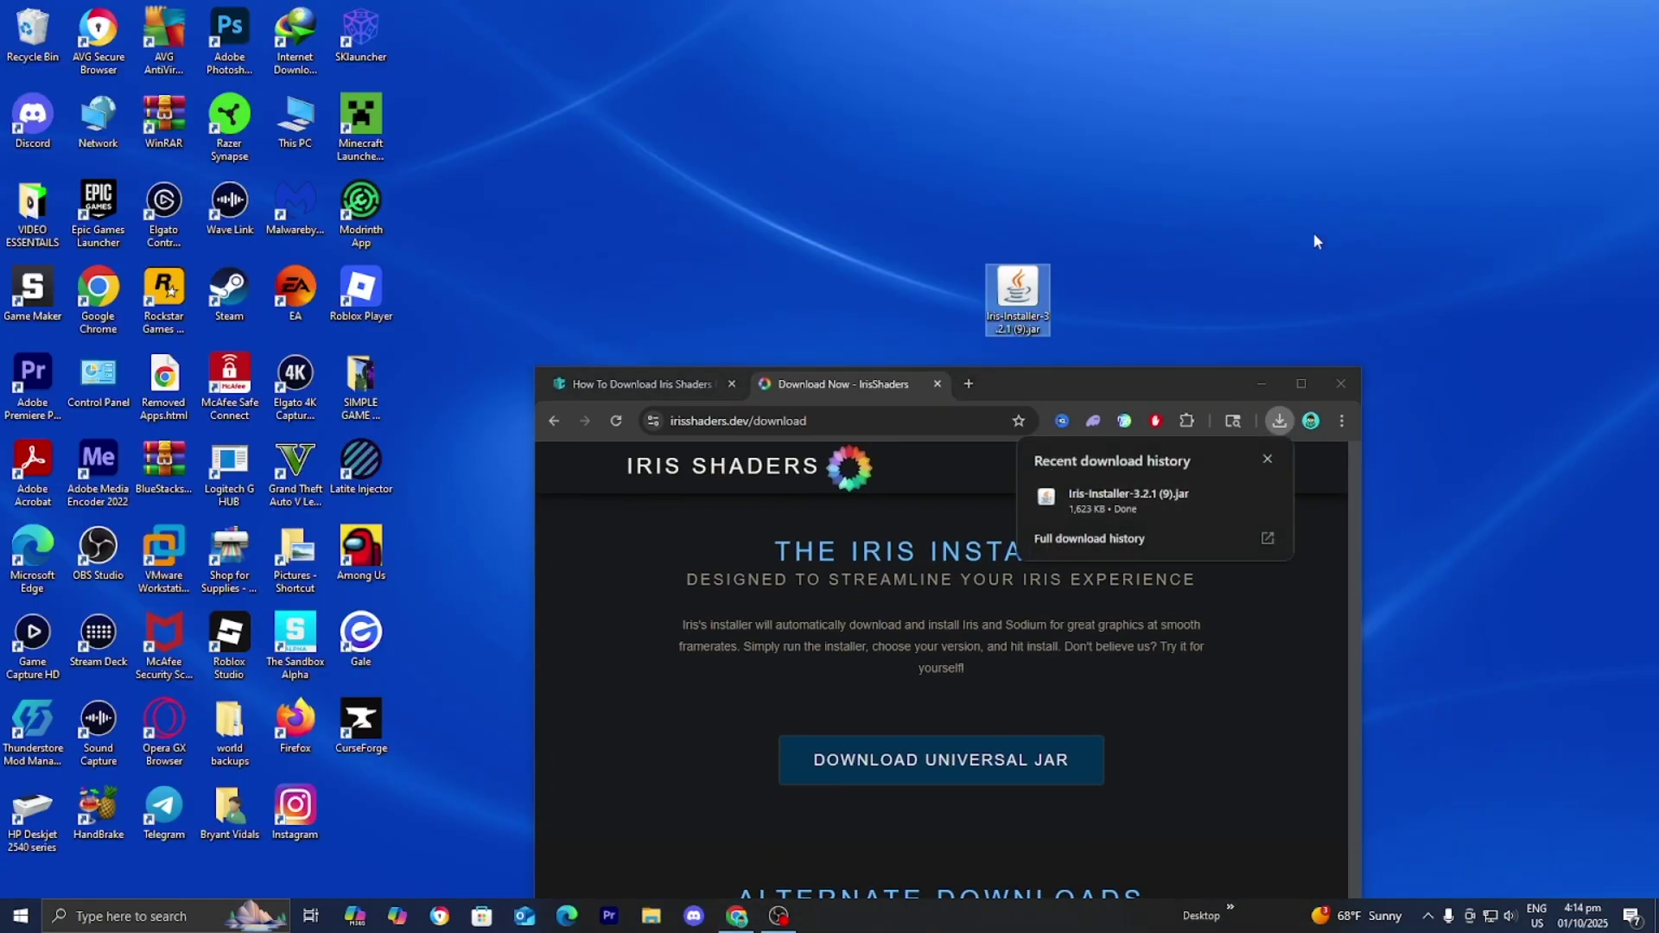
click(1304, 391)
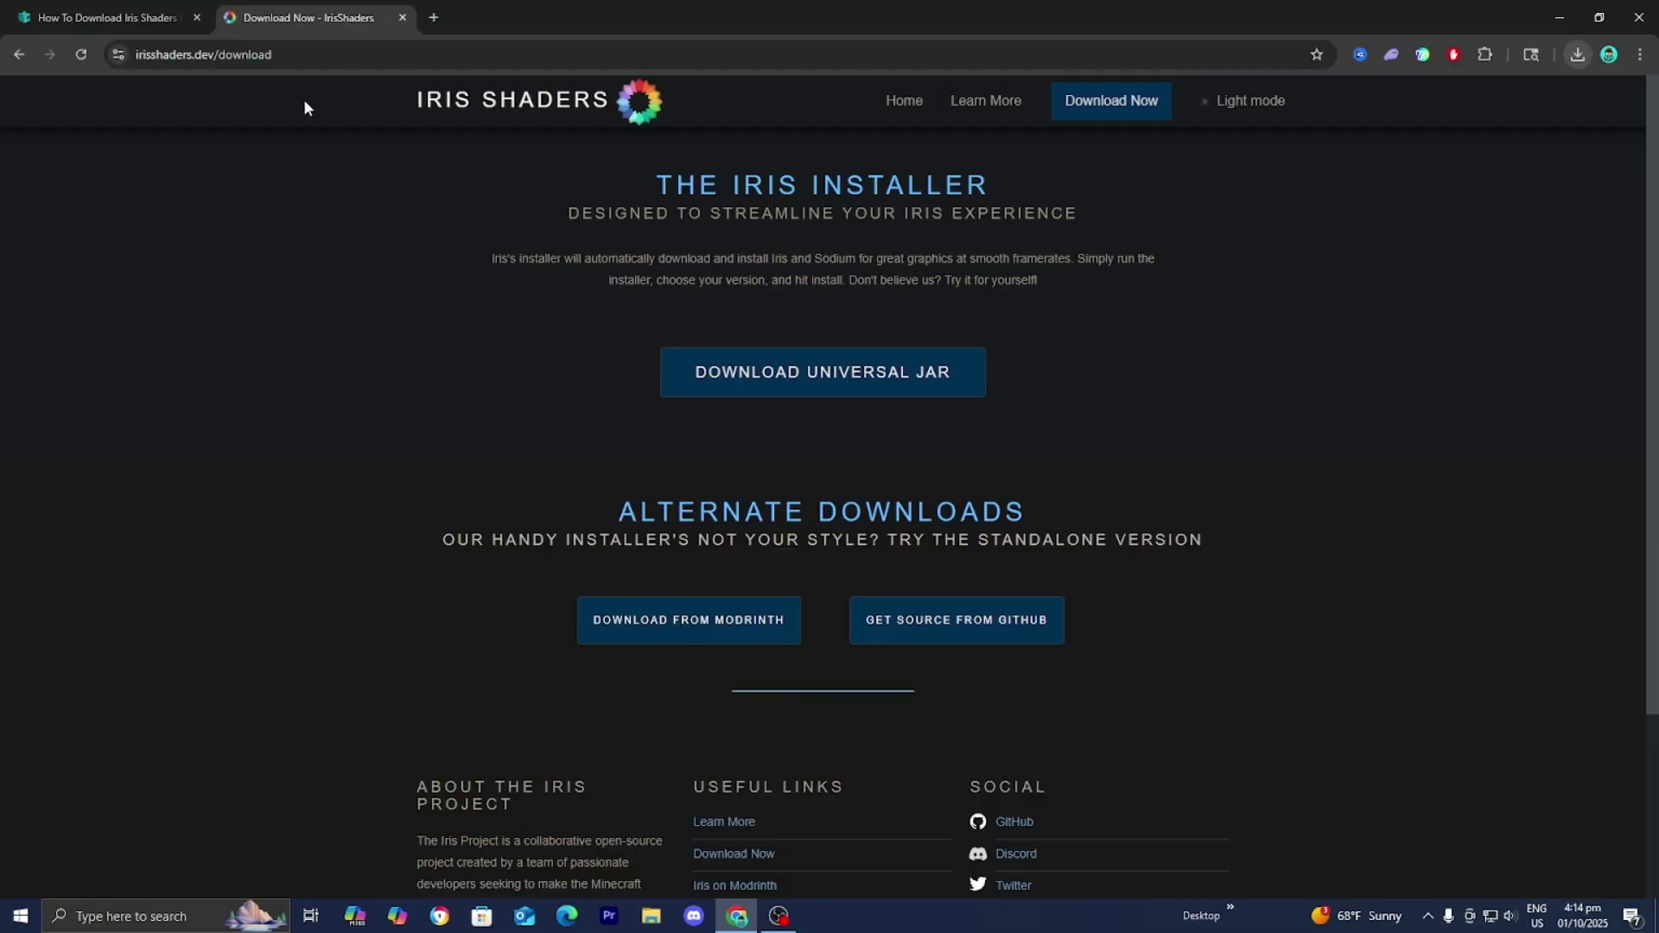
- Go back to the tutorial article, follow its CurseForge link in Step 2, and open the Shaders category for Minecraft
click(104, 17)
scroll(186, 285, down, 1)
scroll(178, 357, down, 3)
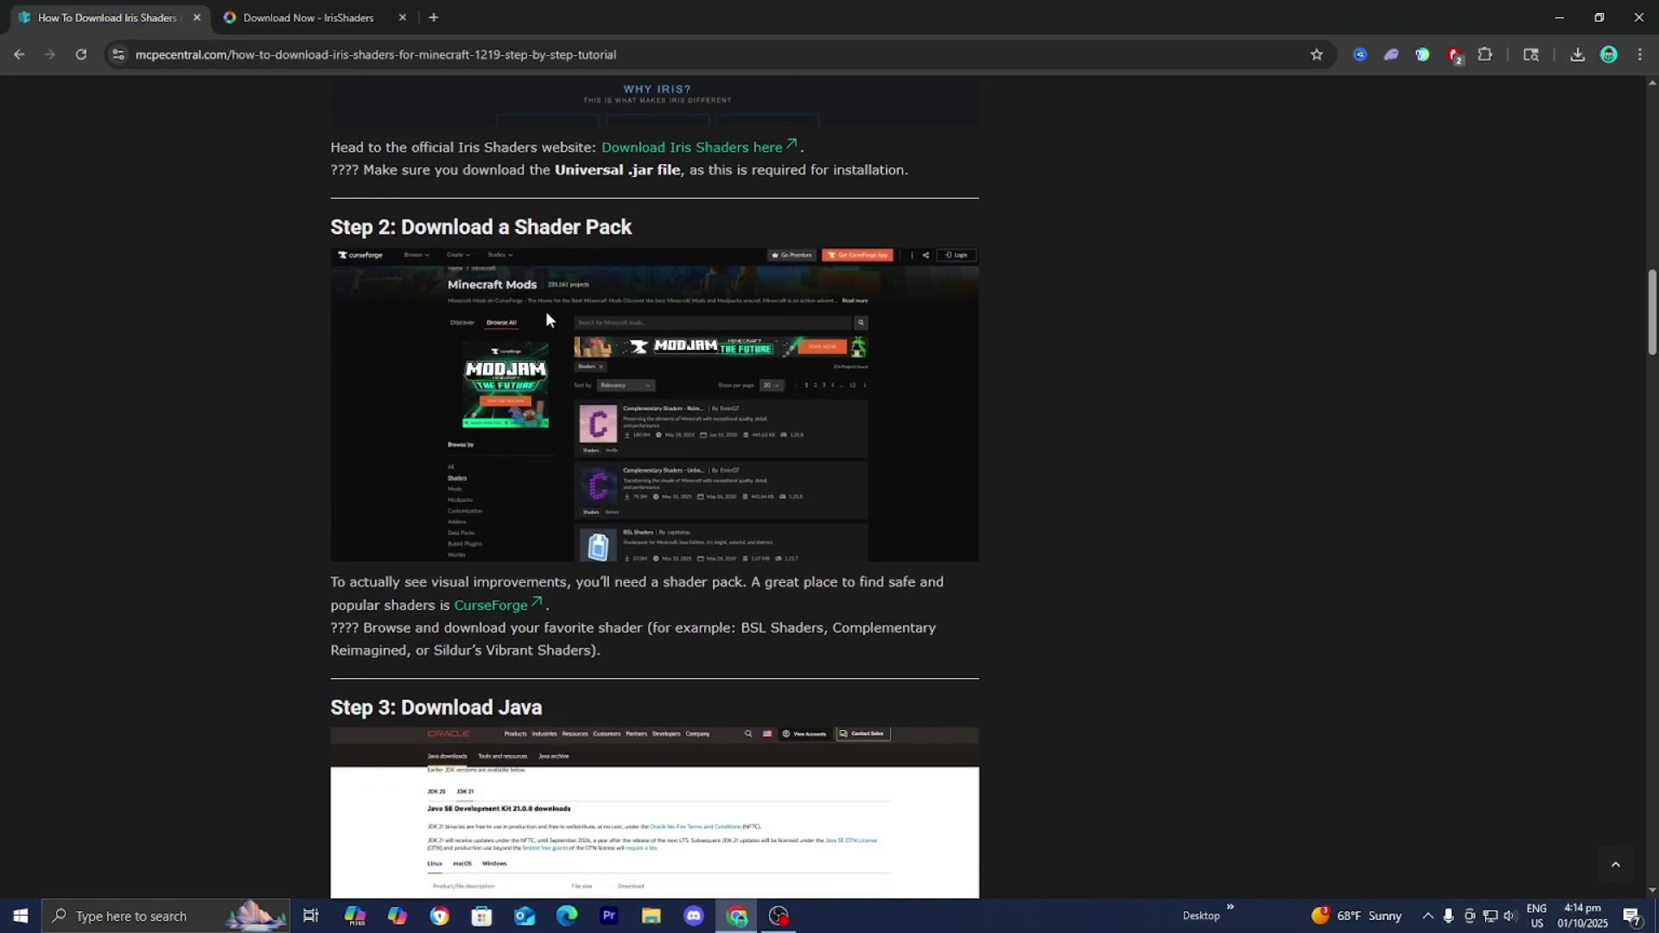
click(489, 605)
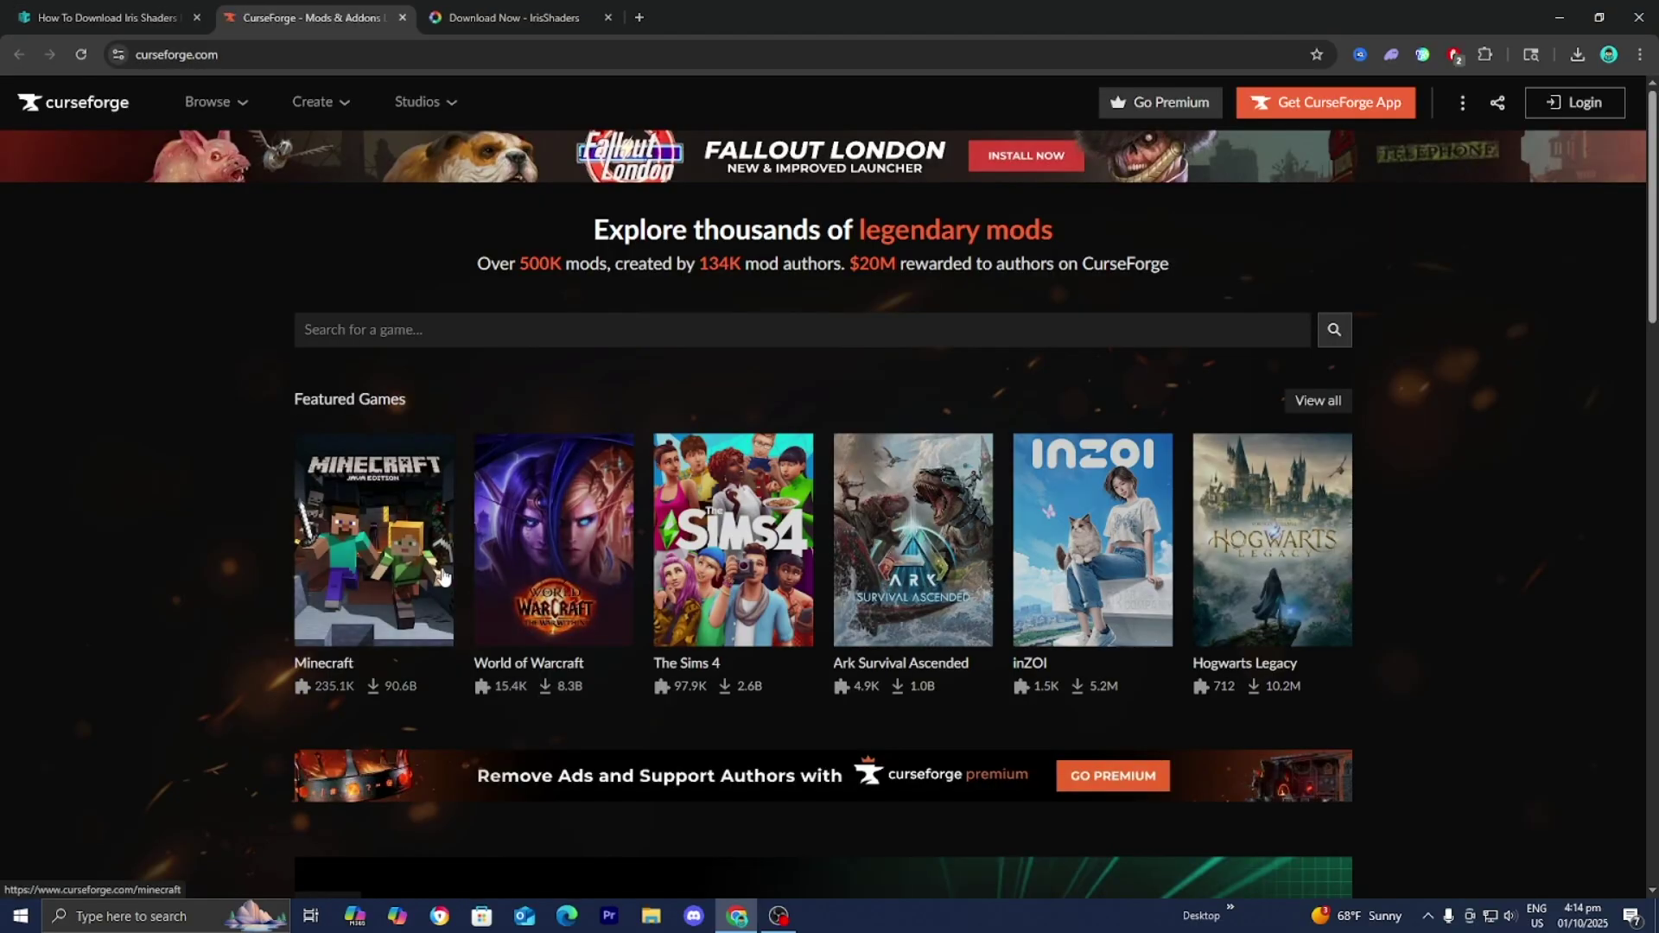
click(368, 558)
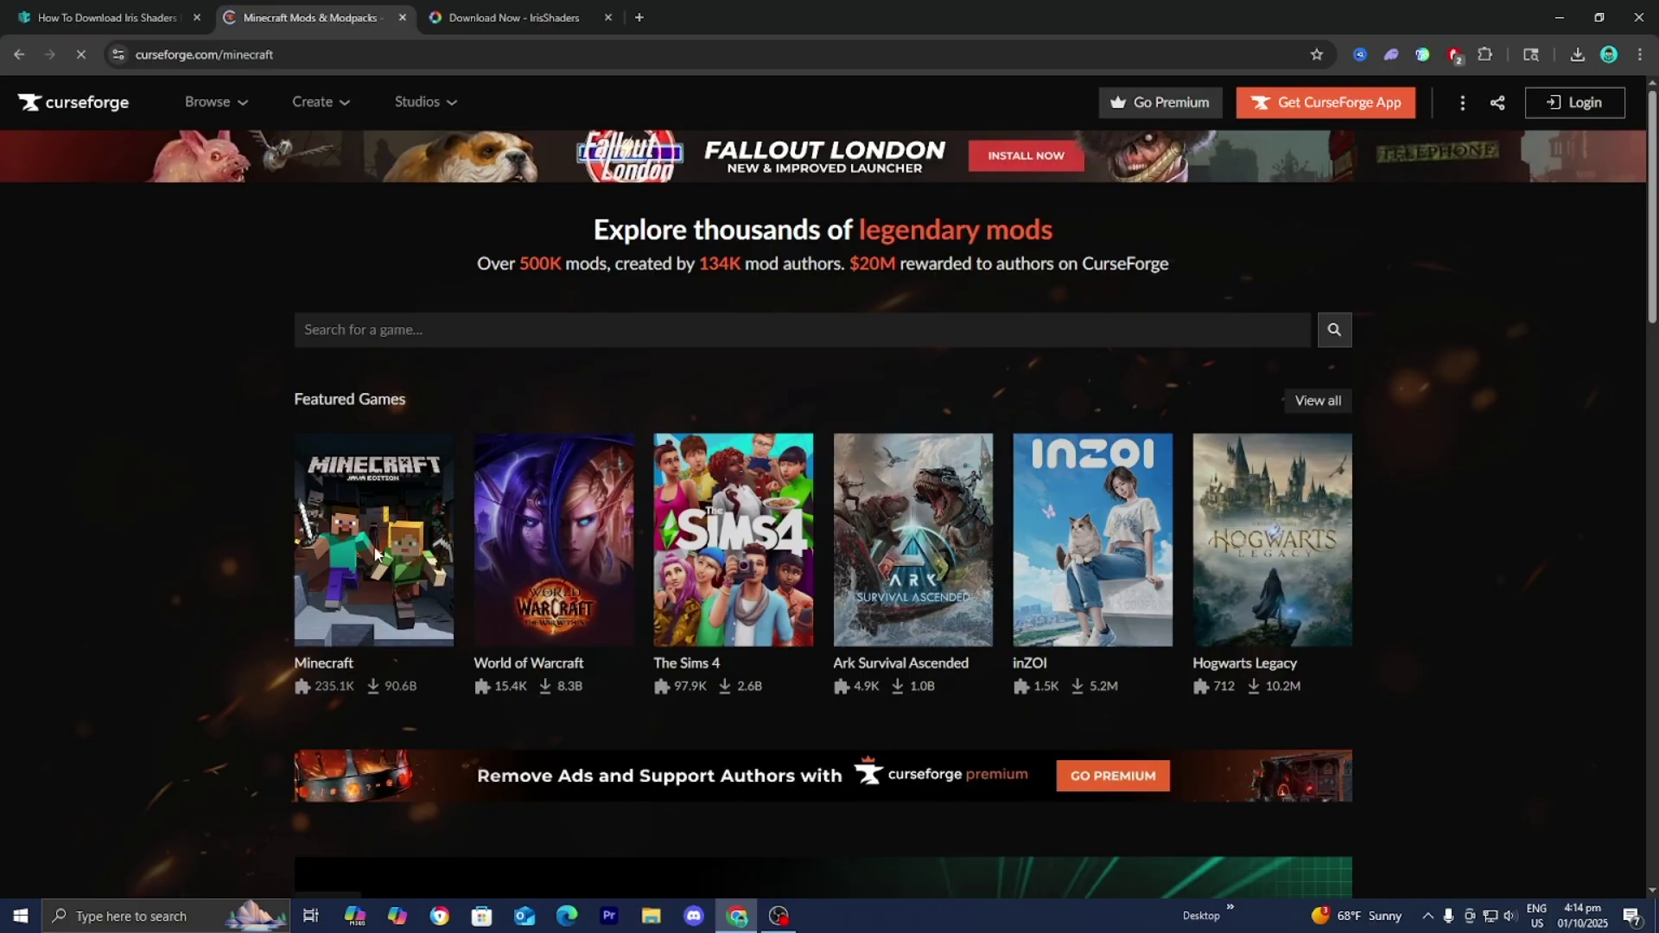
scroll(497, 557, down, 3)
scroll(502, 561, down, 6)
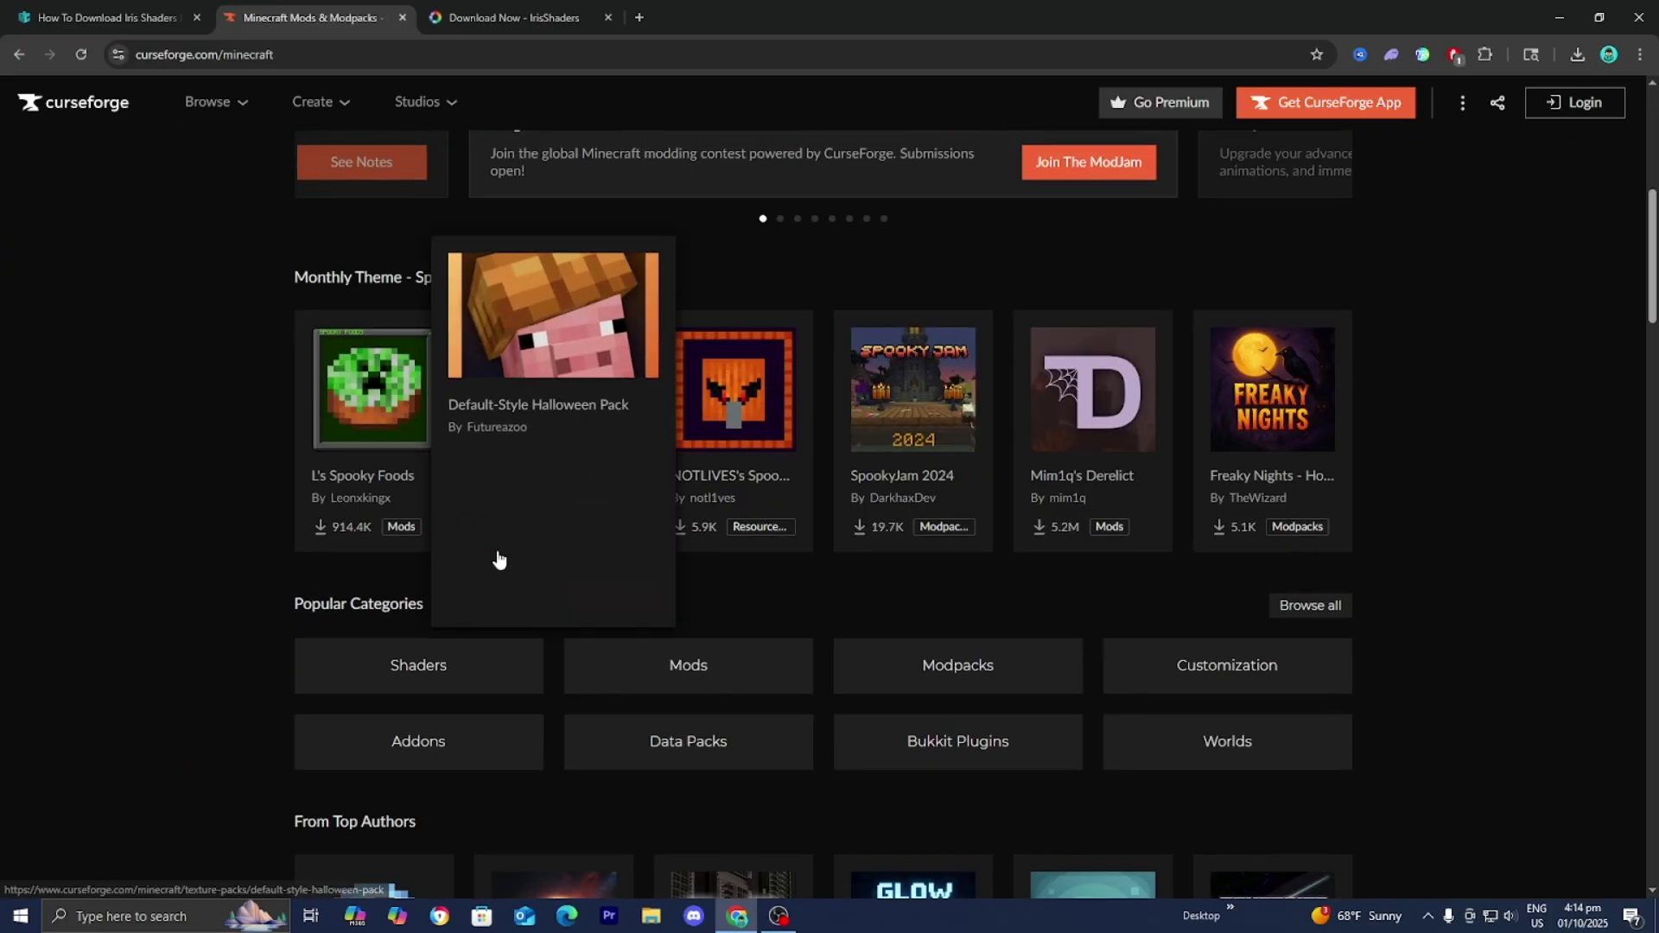
click(458, 656)
scroll(85, 498, down, 2)
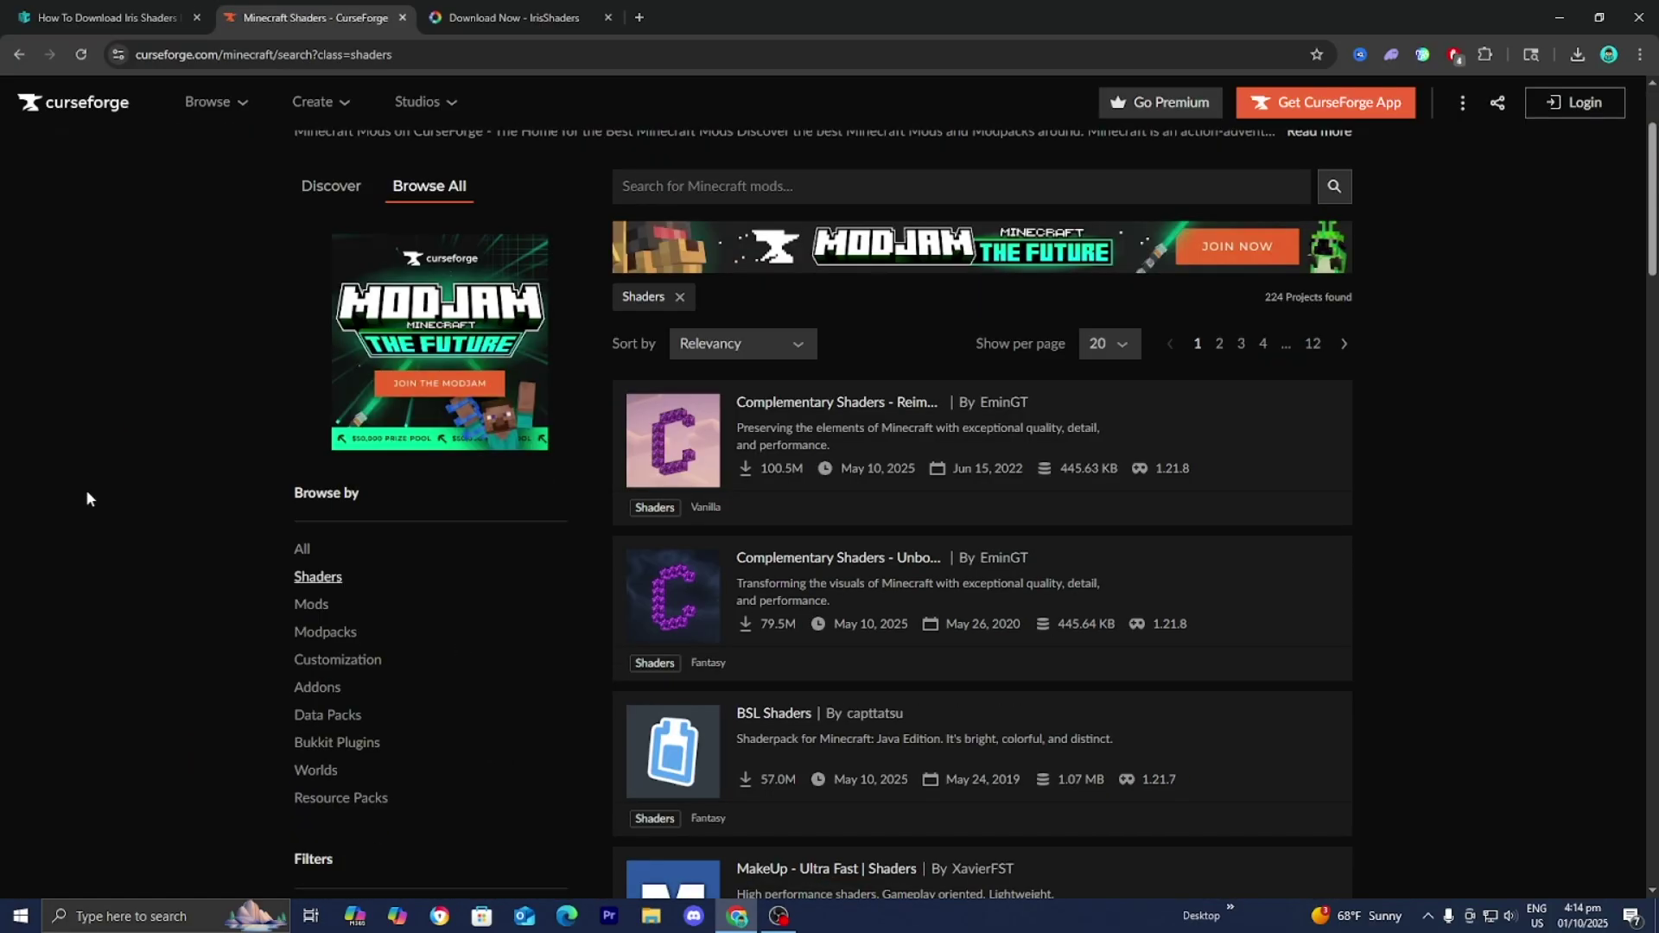
- Open Complementary Shaders - Reimagined, list its Iris-compatible files, and download the Complementary Reimagined r5.5.1 file
mouse_move(679, 476)
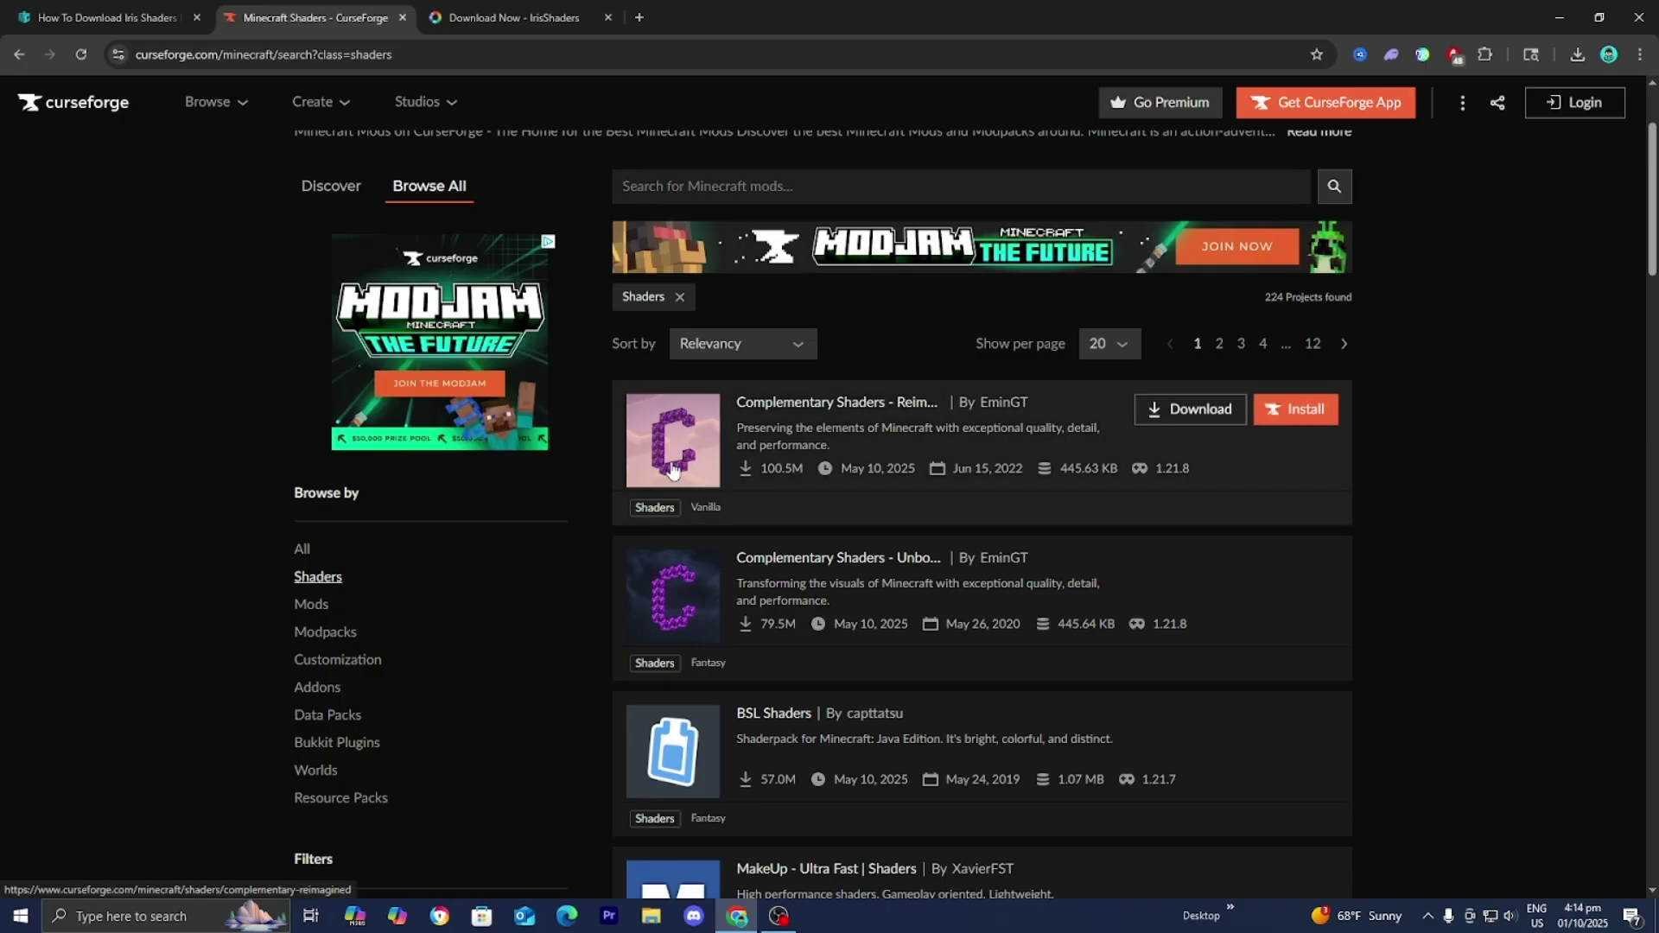
click(672, 469)
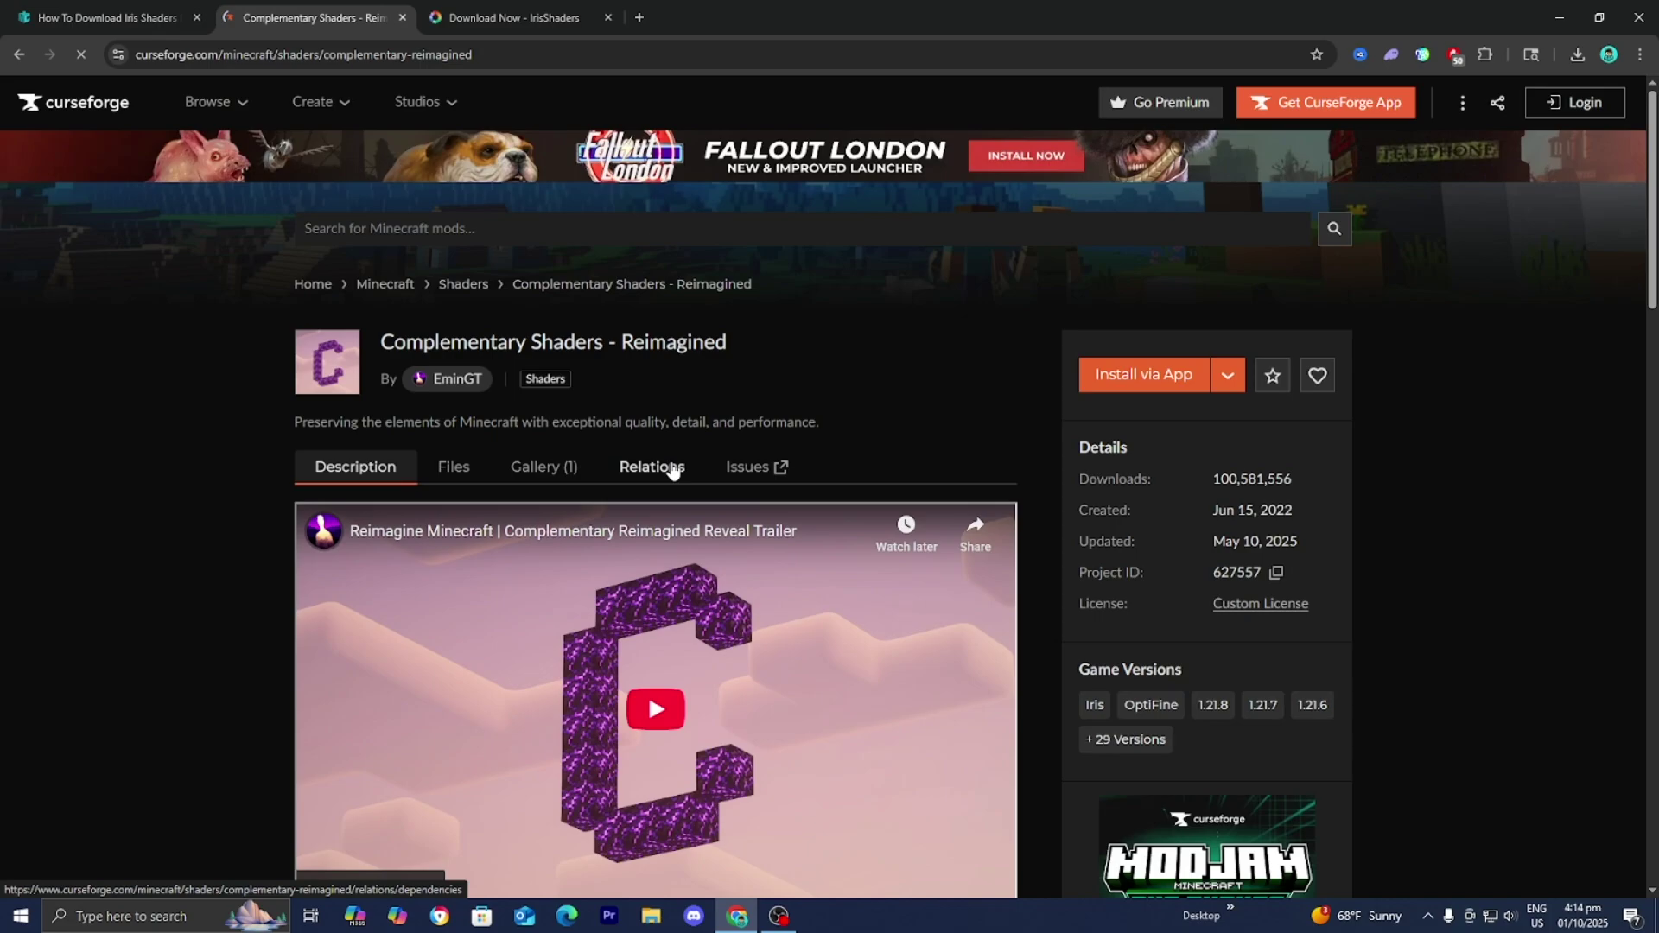
click(1095, 714)
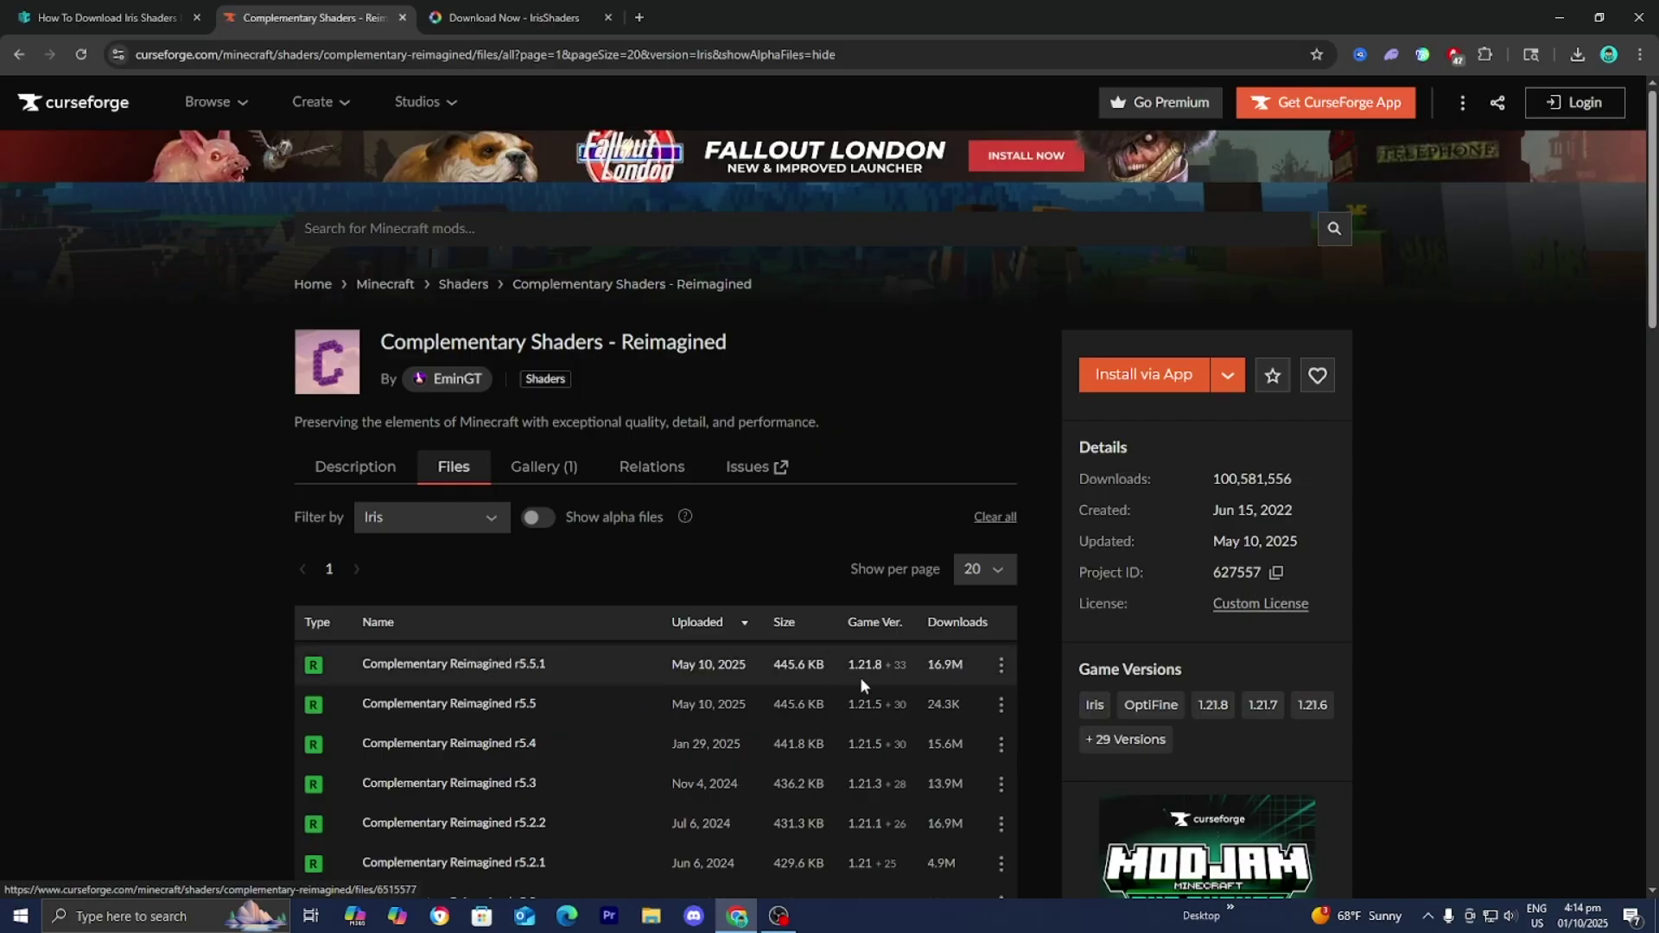
mouse_move(889, 672)
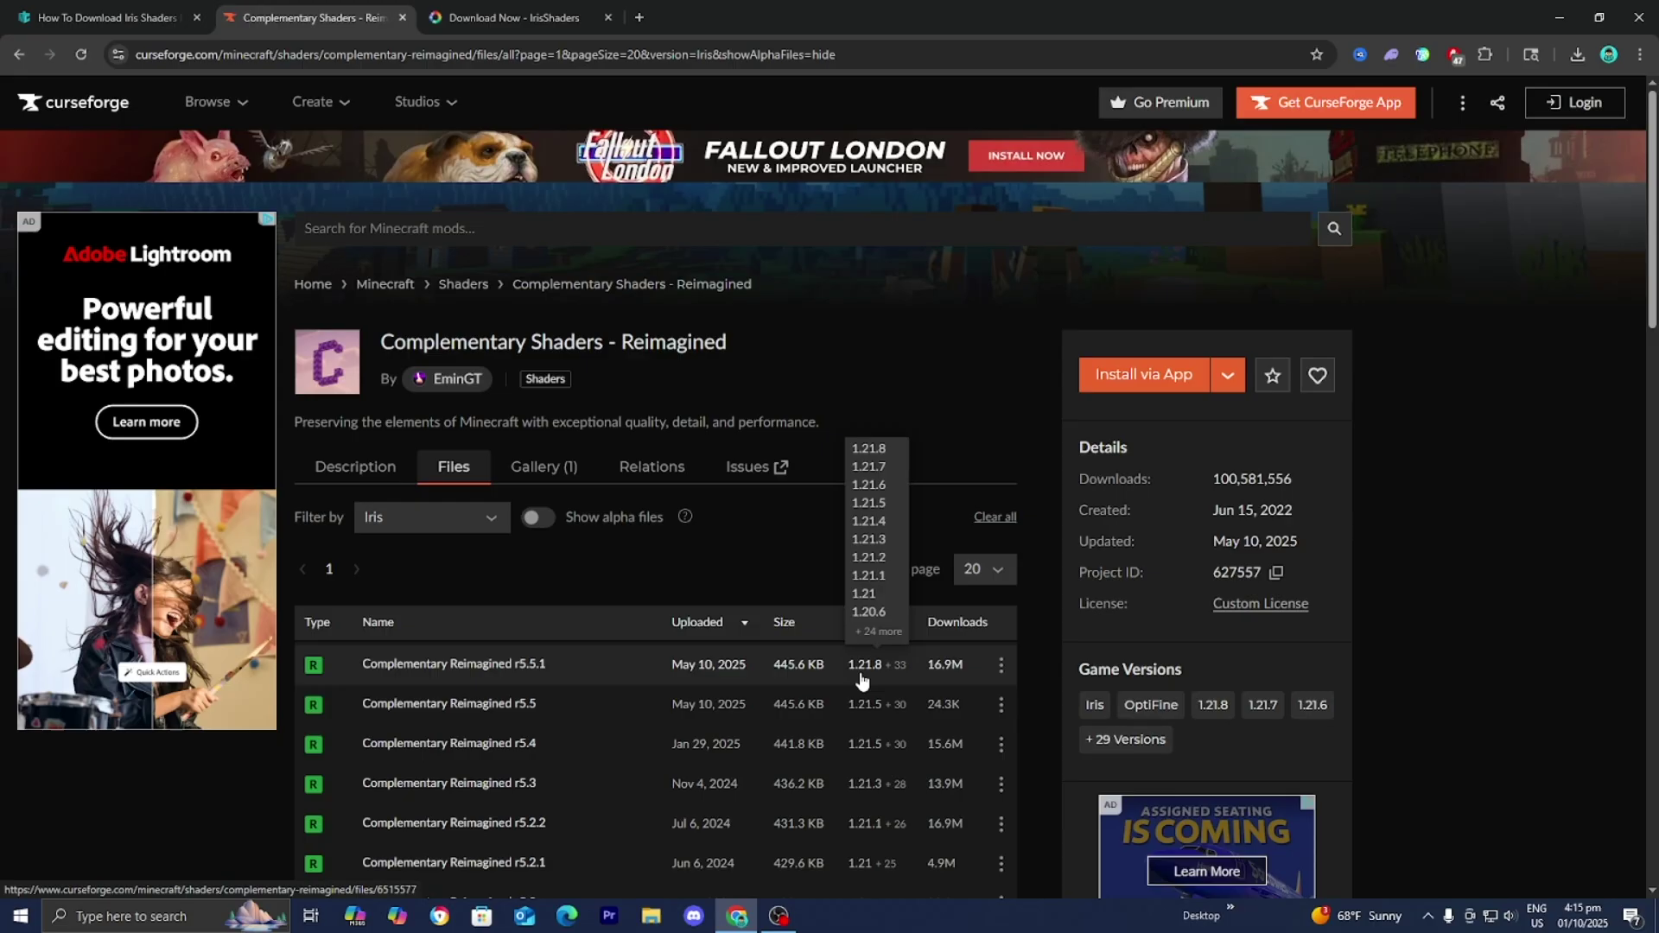
click(1001, 666)
click(1025, 706)
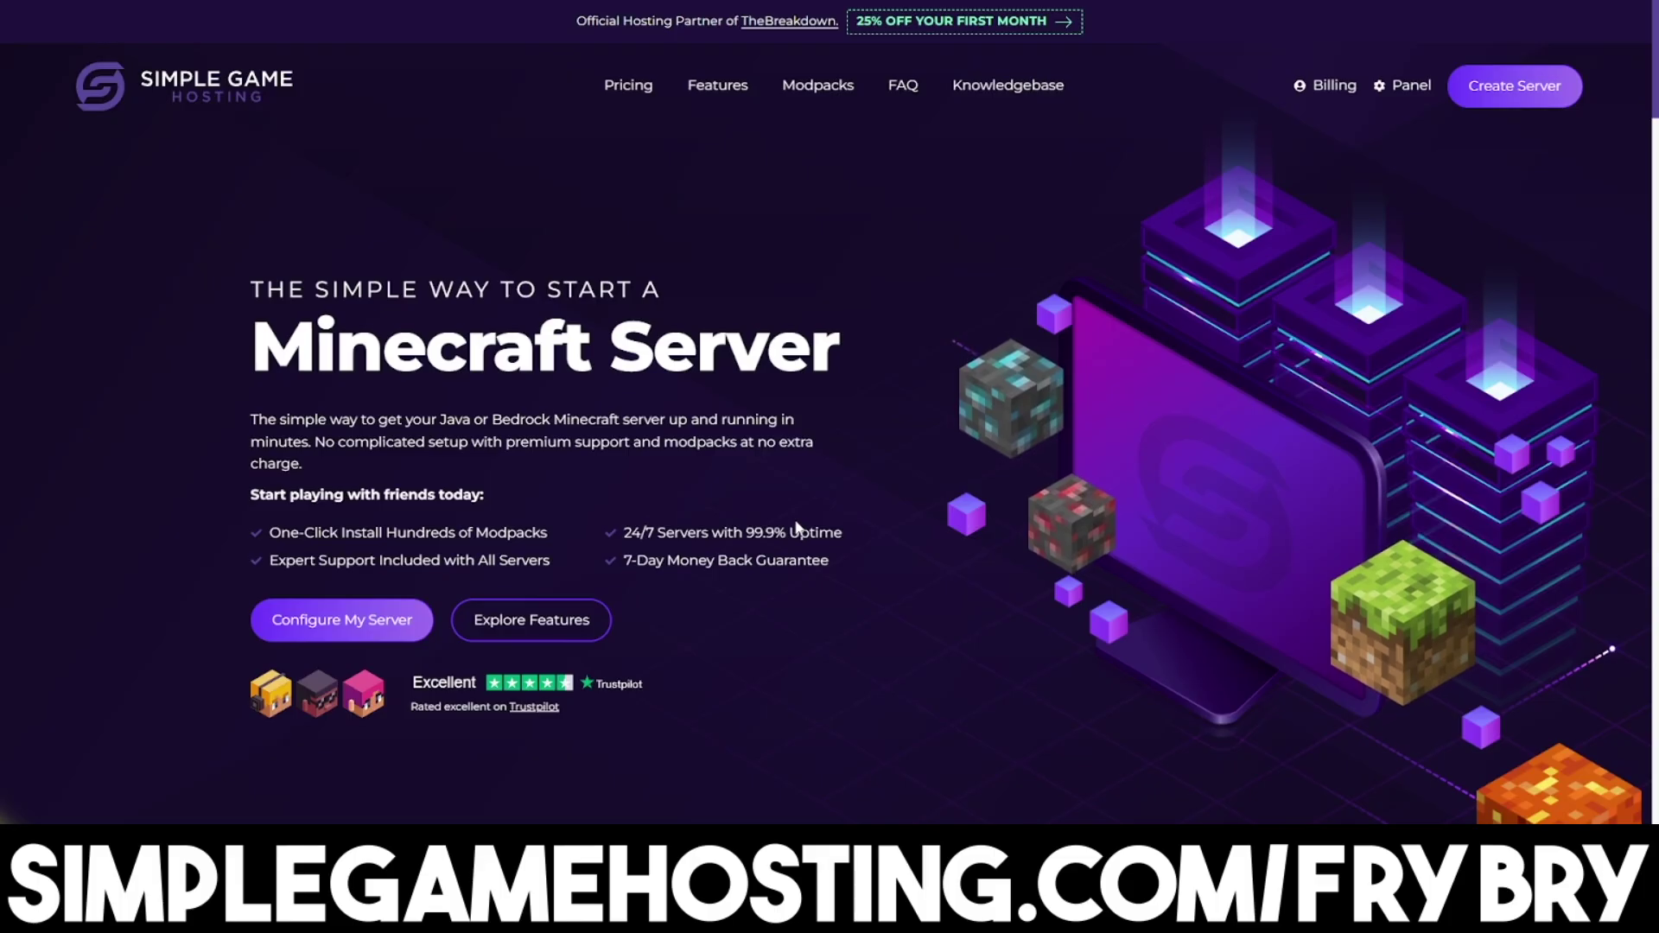
scroll(854, 443, down, 10)
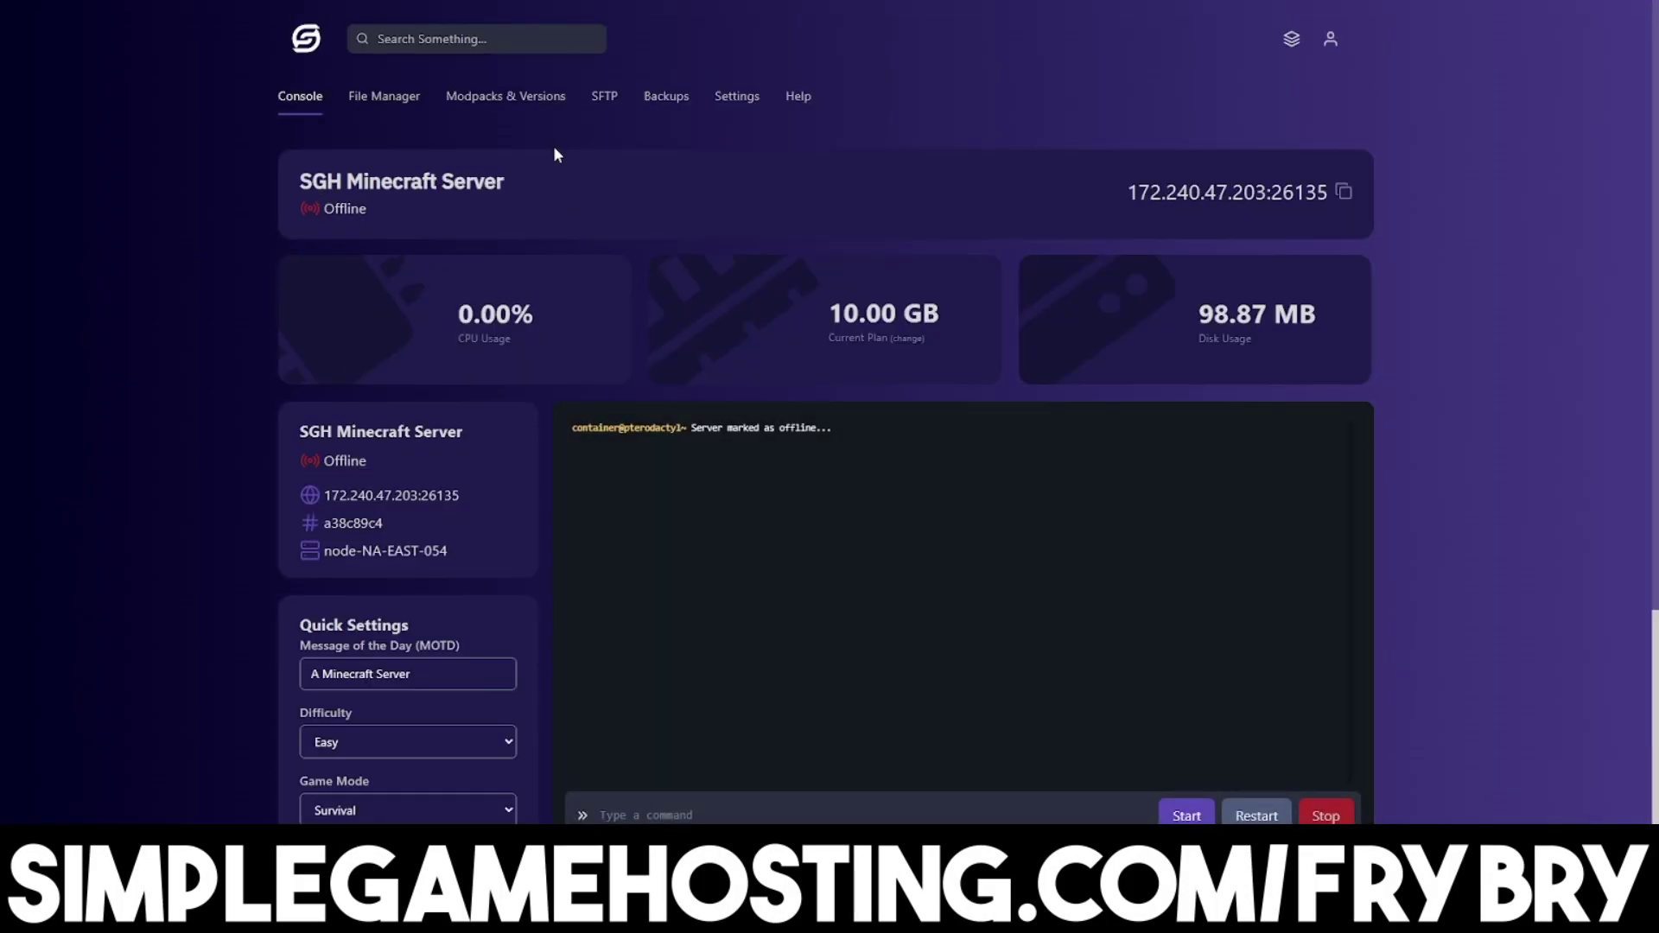
click(543, 102)
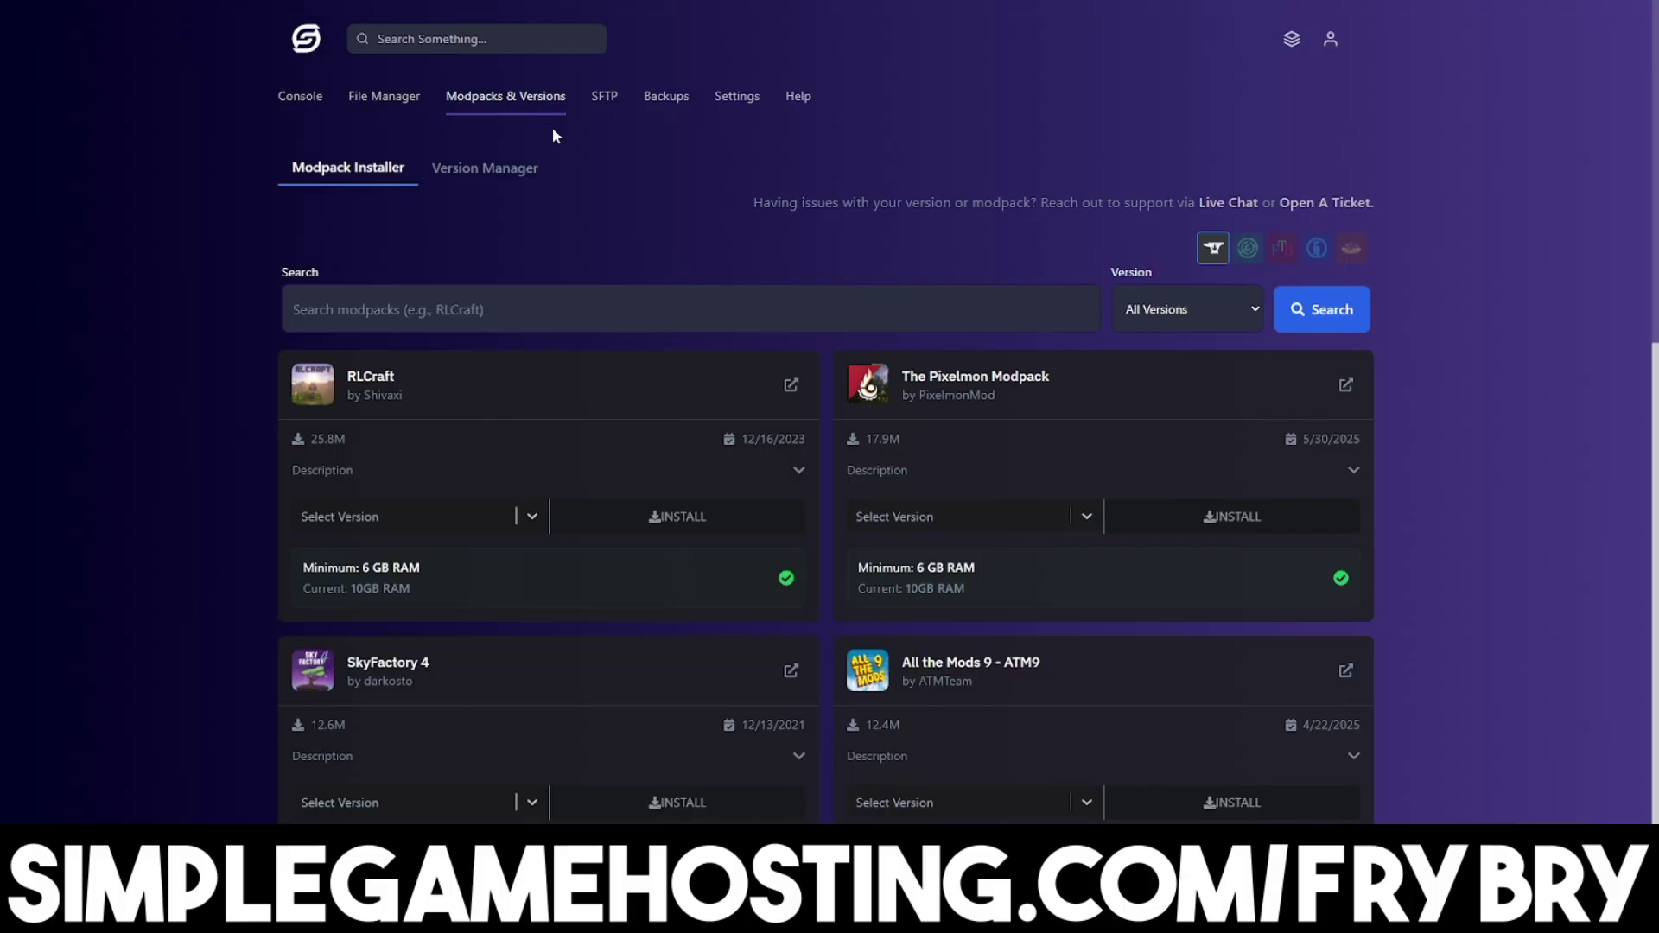
scroll(558, 138, down, 1)
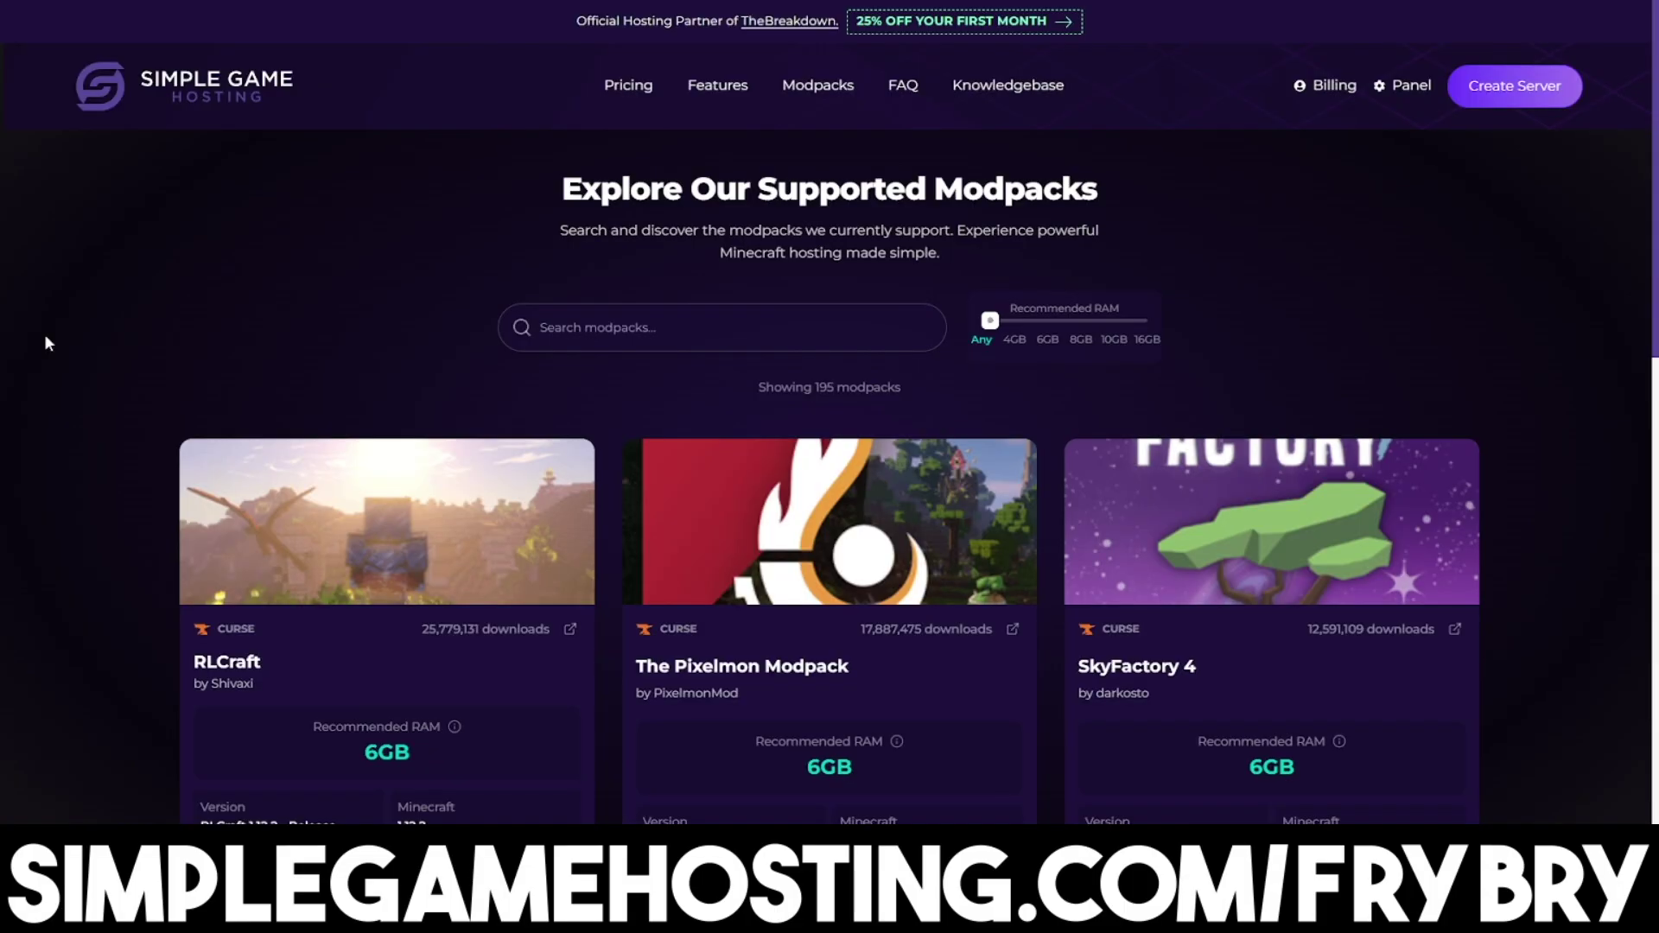
scroll(45, 335, down, 10)
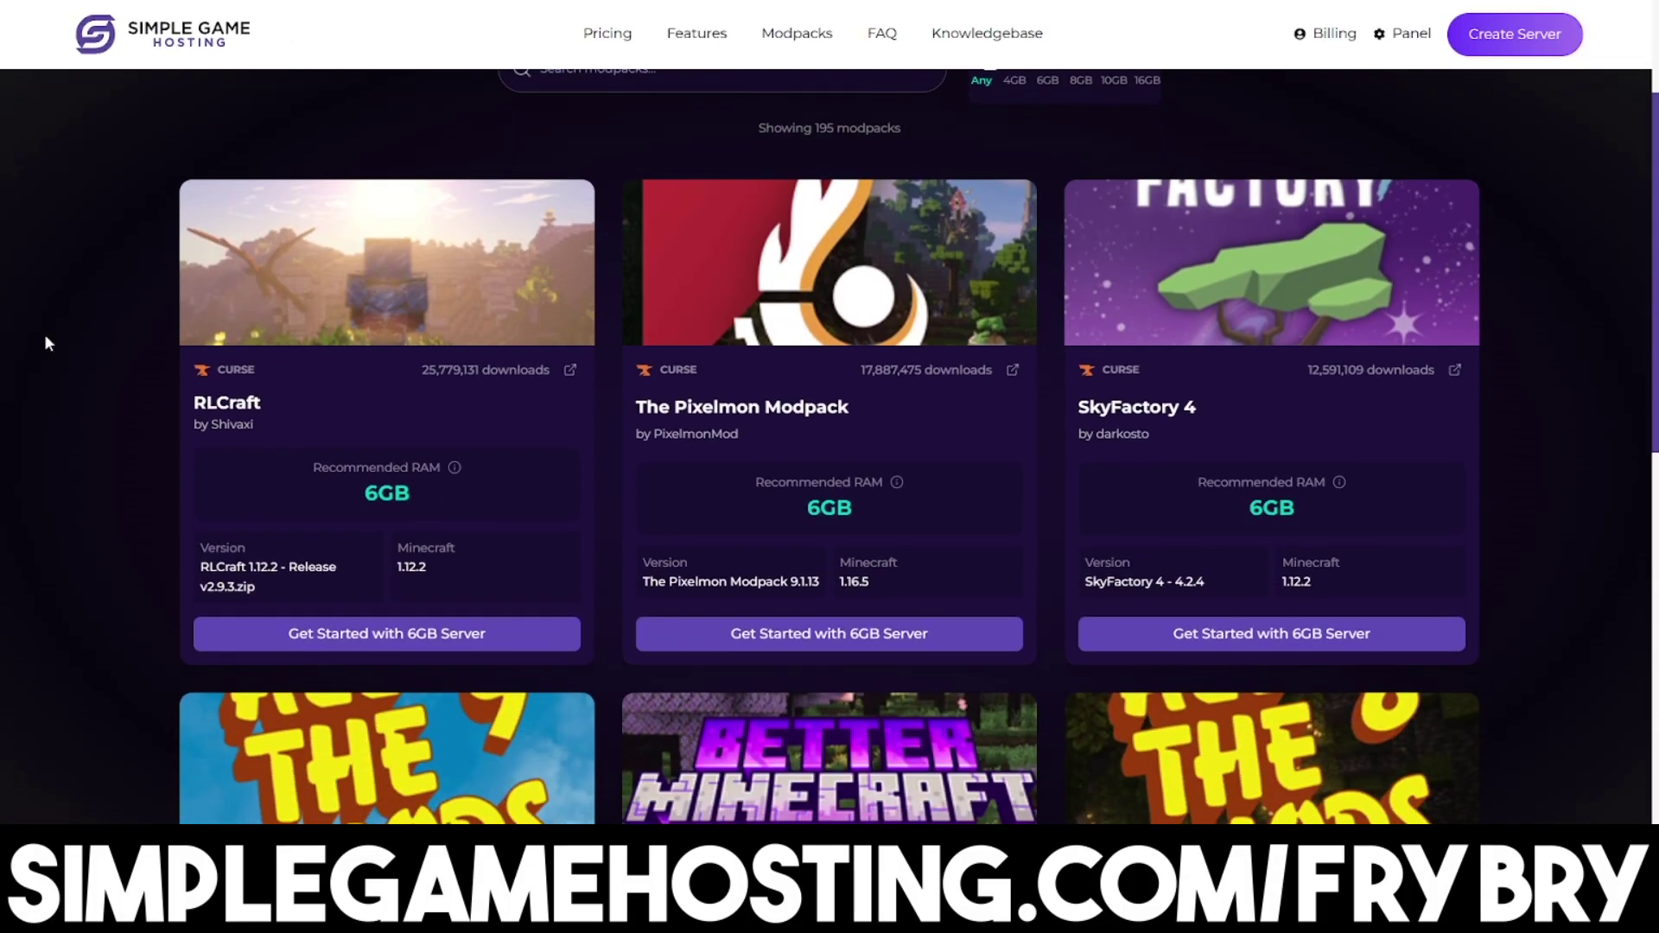
scroll(44, 335, down, 5)
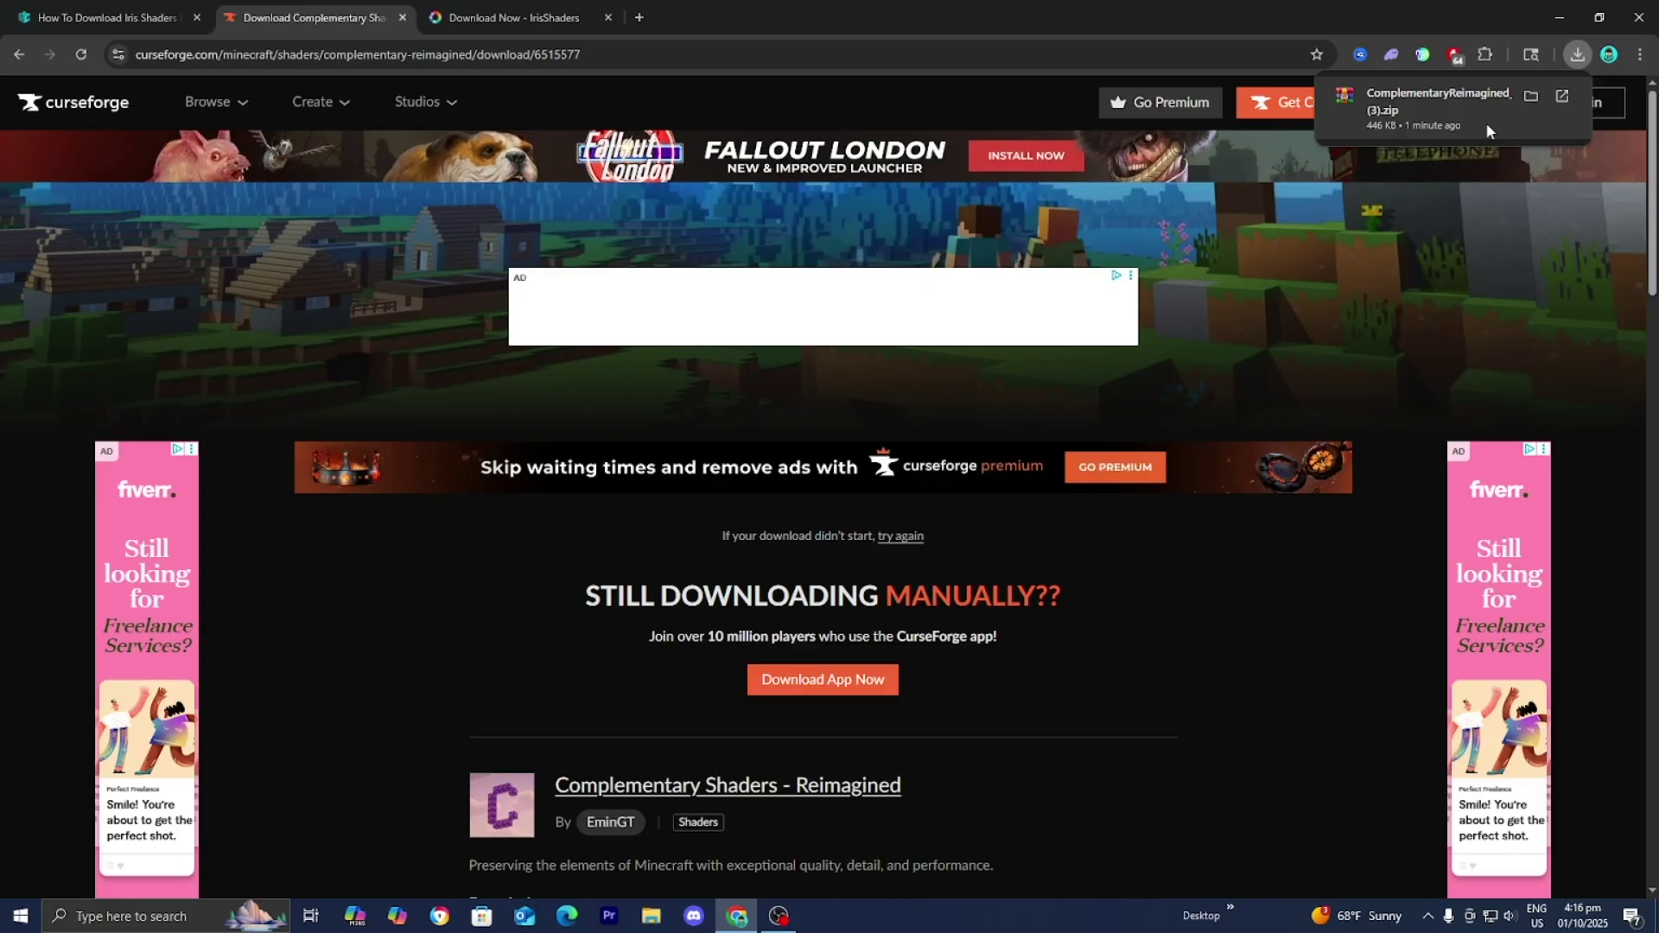
- Put the downloaded Complementary Reimagined zip on the desktop beside the Iris installer and return the browser to full size
double_click(1371, 10)
click(1409, 408)
drag(1356, 474, 953, 294)
click(1433, 370)
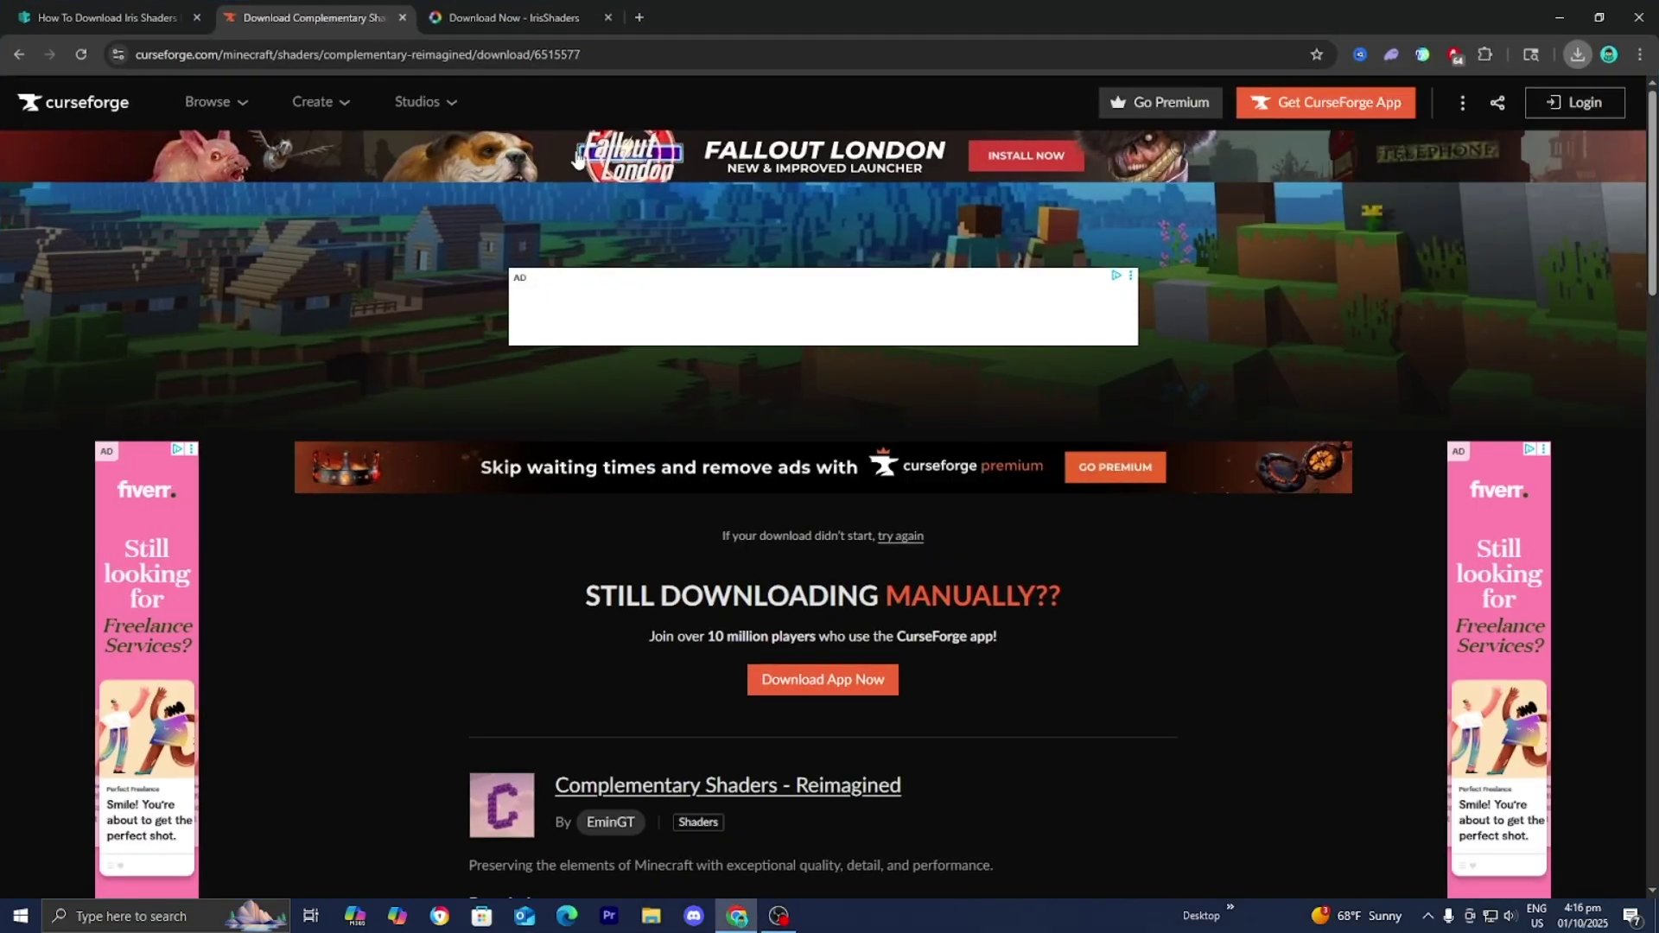
- Follow the tutorial article's Java link in Step 3 and display the Windows downloads for JDK 21 on Oracle's page
click(144, 10)
scroll(354, 450, down, 5)
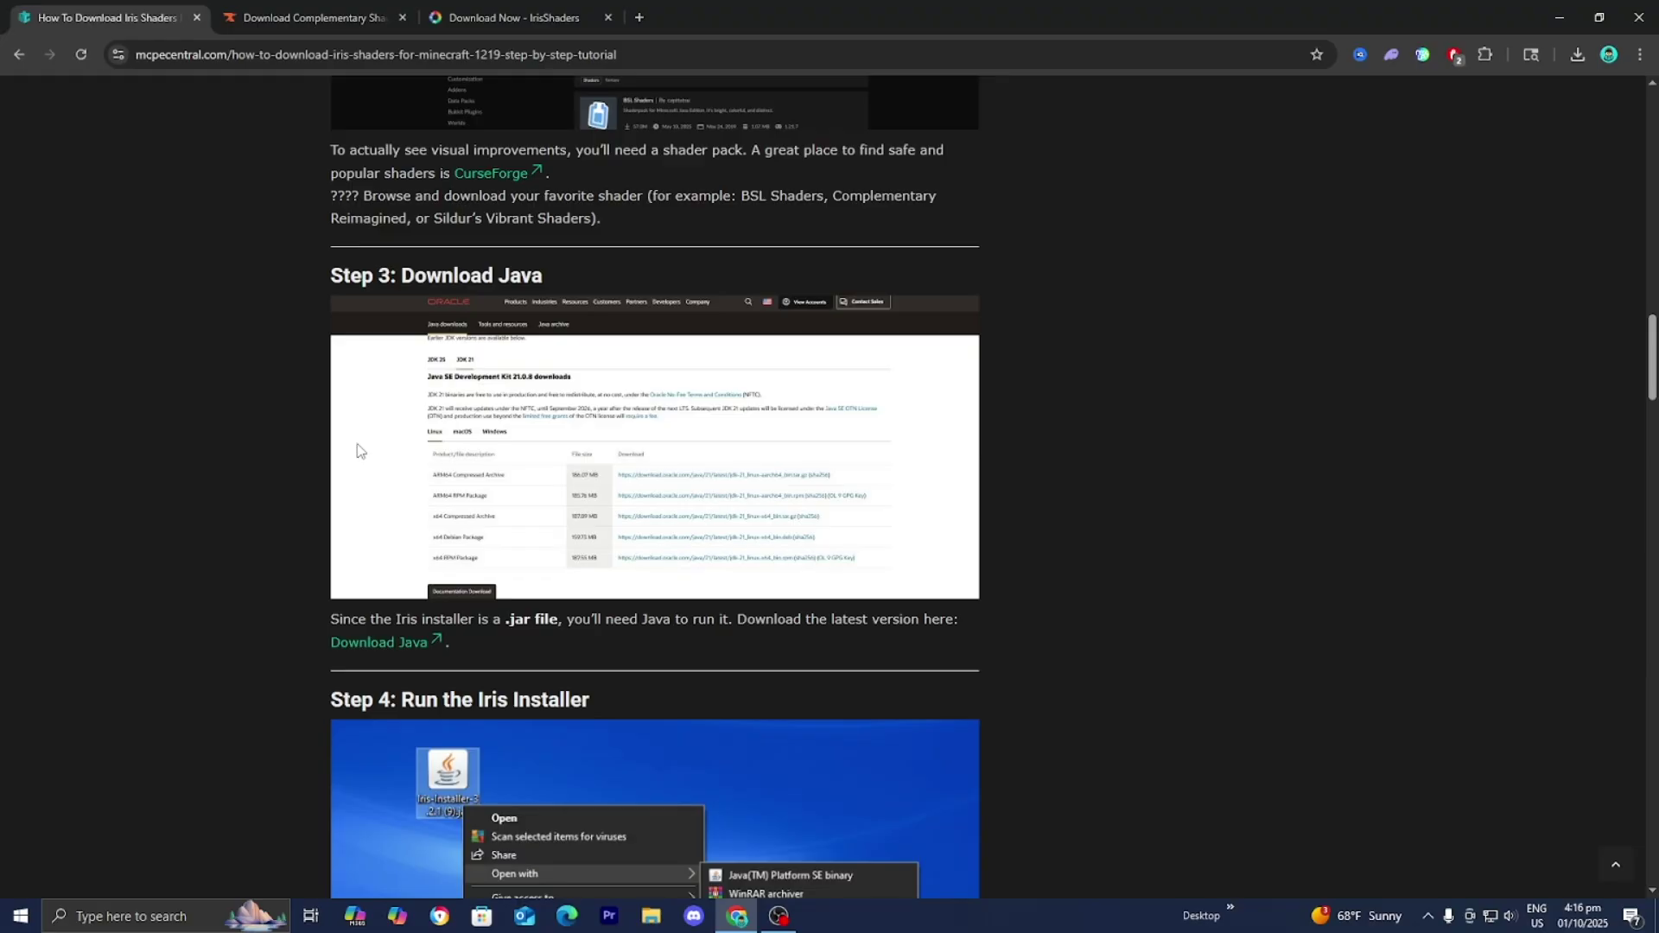
click(403, 639)
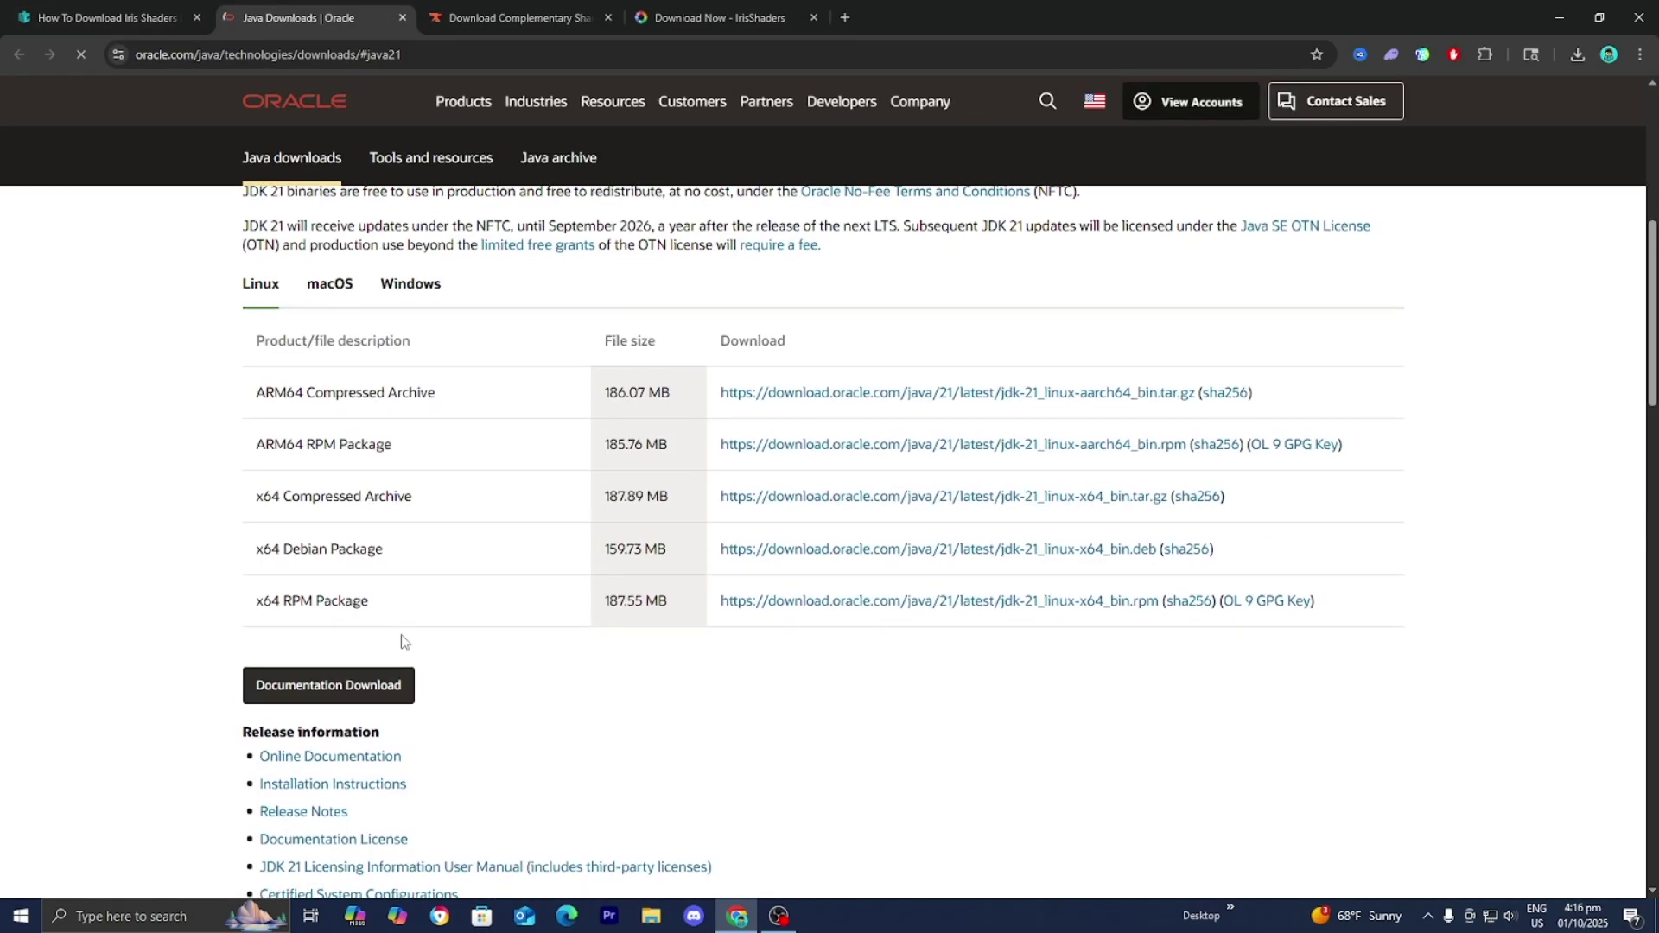
scroll(395, 605, down, 1)
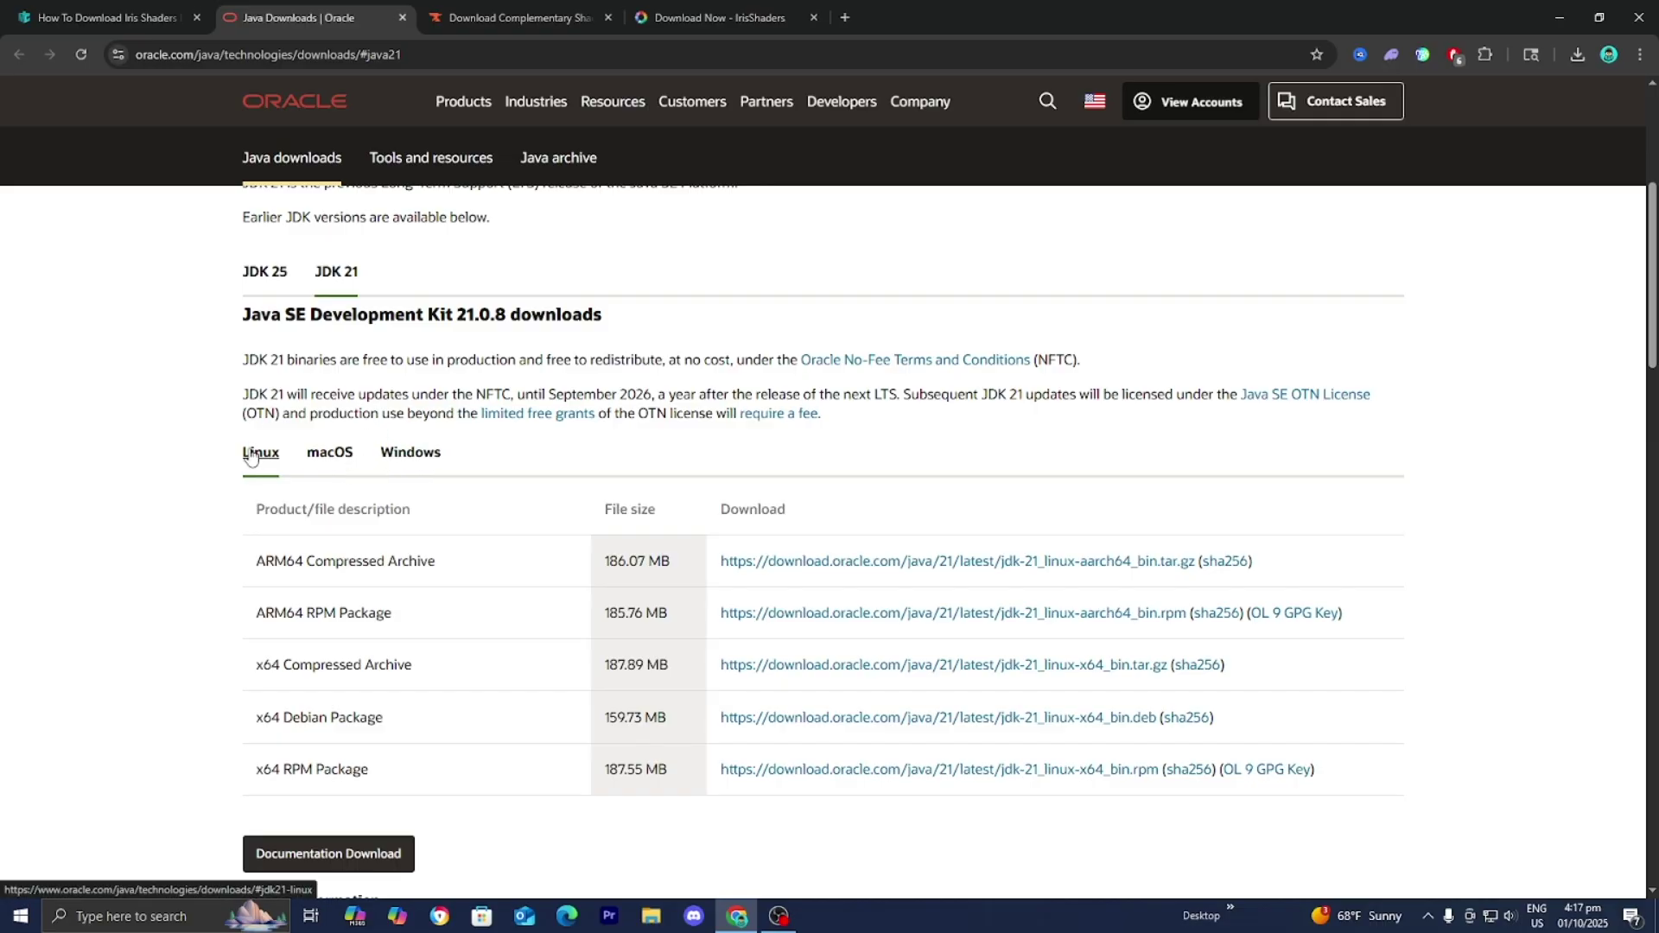
click(421, 446)
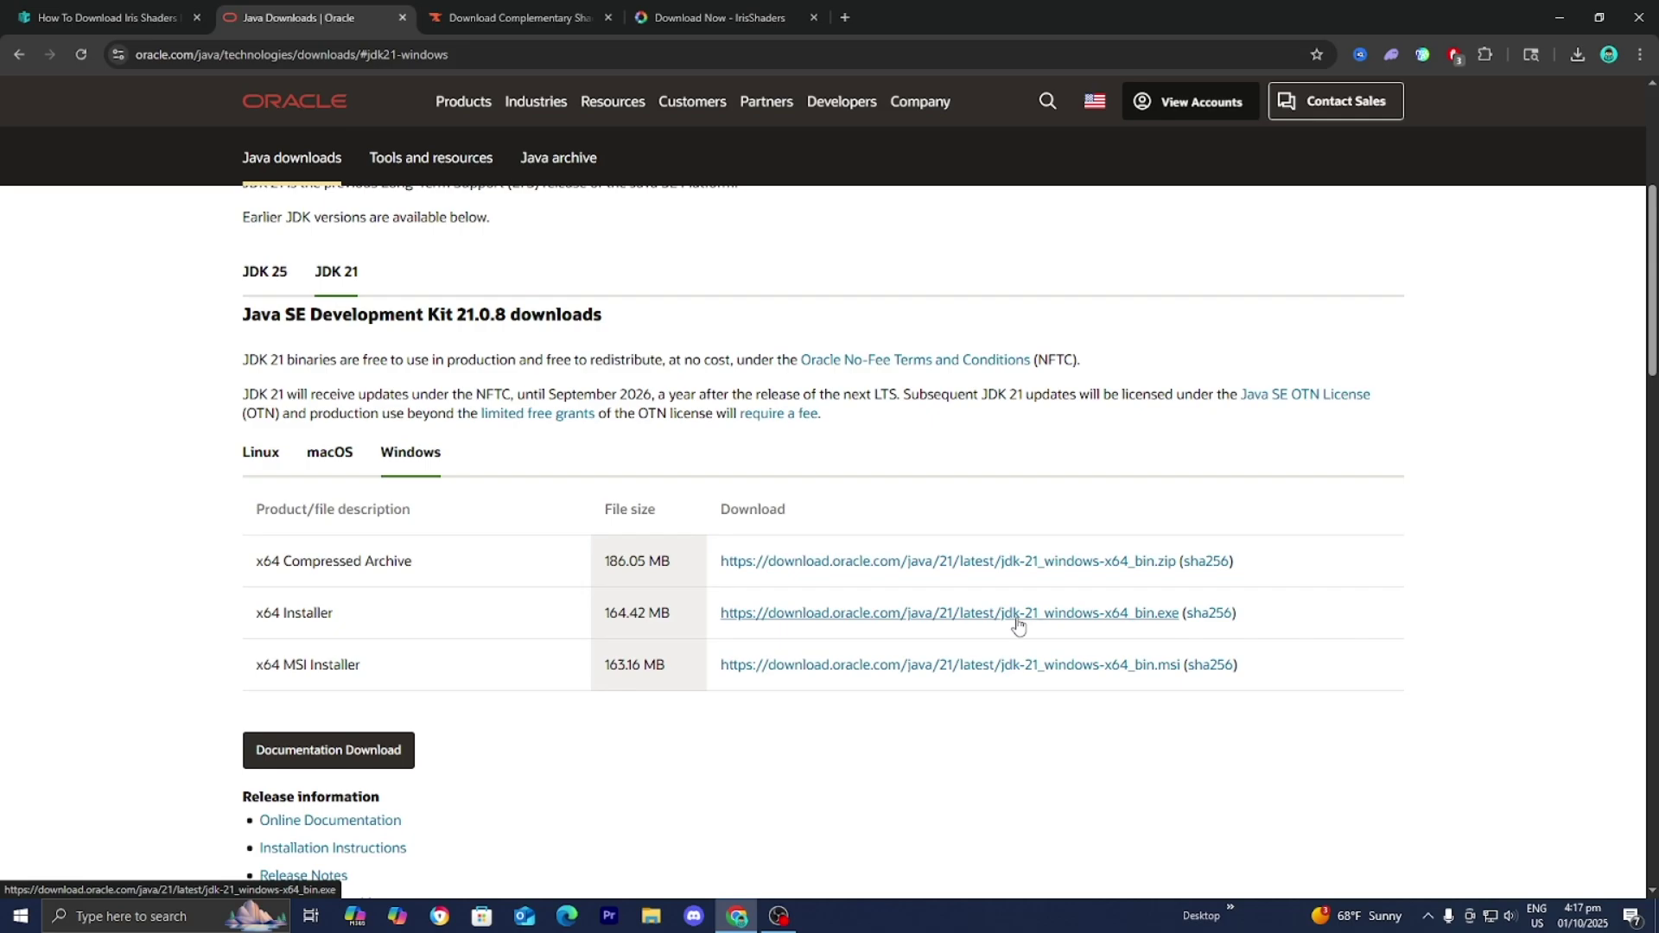
- Minimize the browser and arrange the shader pack zip and the Iris installer JAR side by side mid-desktop
click(1557, 14)
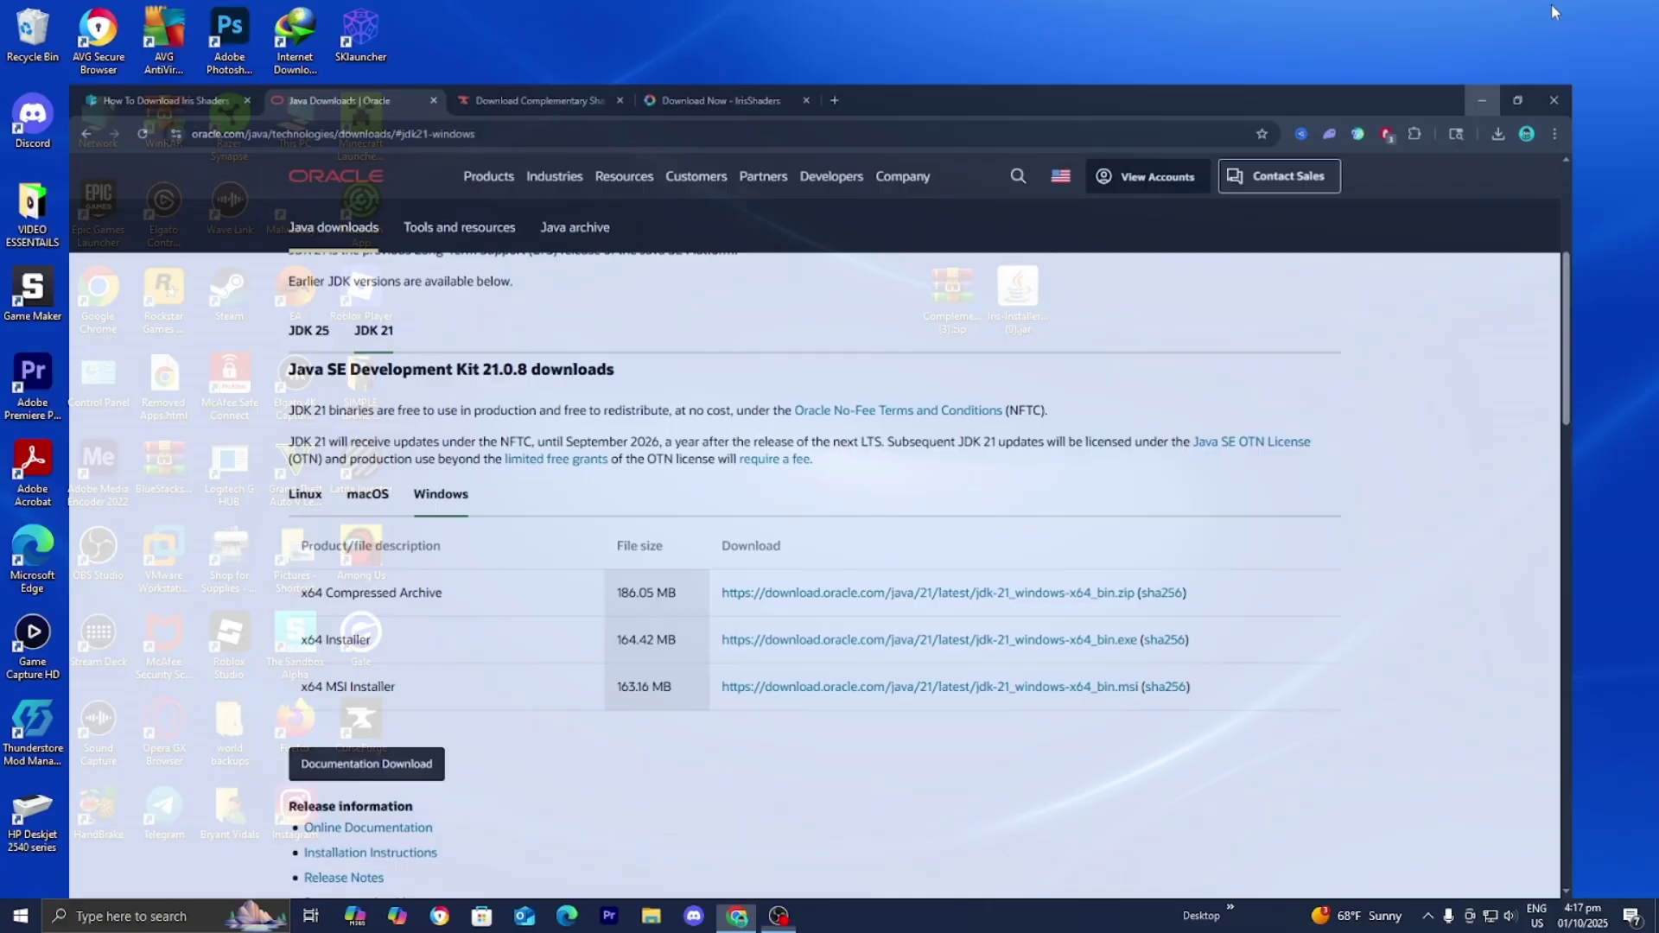
drag(952, 296, 887, 386)
click(975, 322)
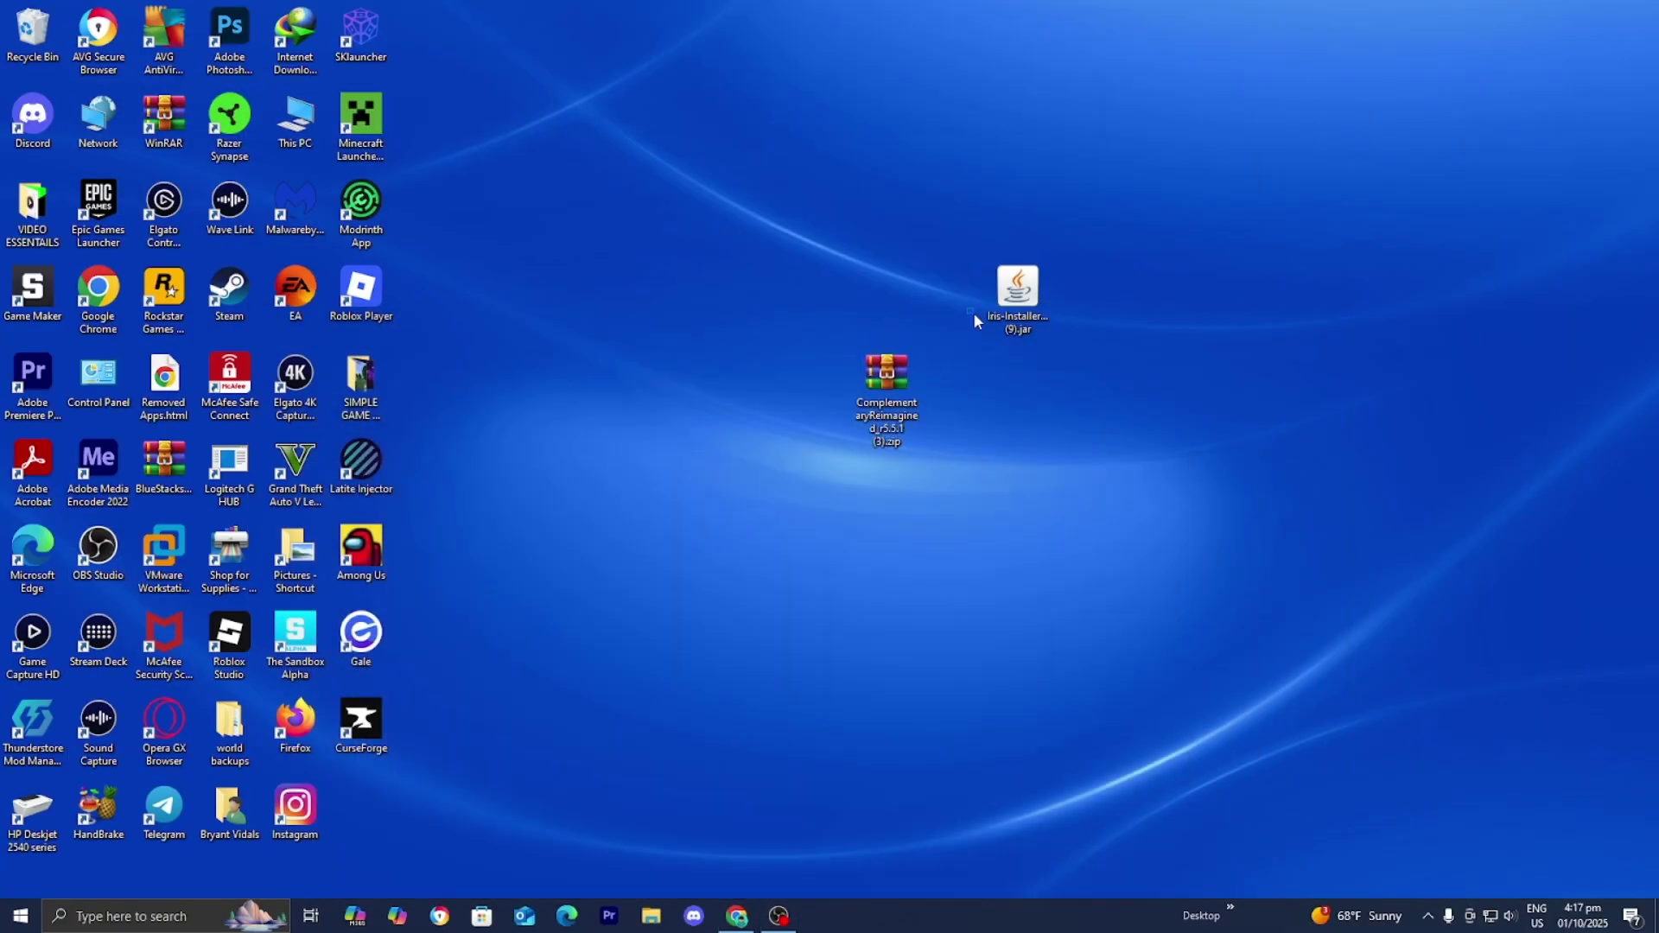
drag(1011, 299, 968, 393)
click(1019, 304)
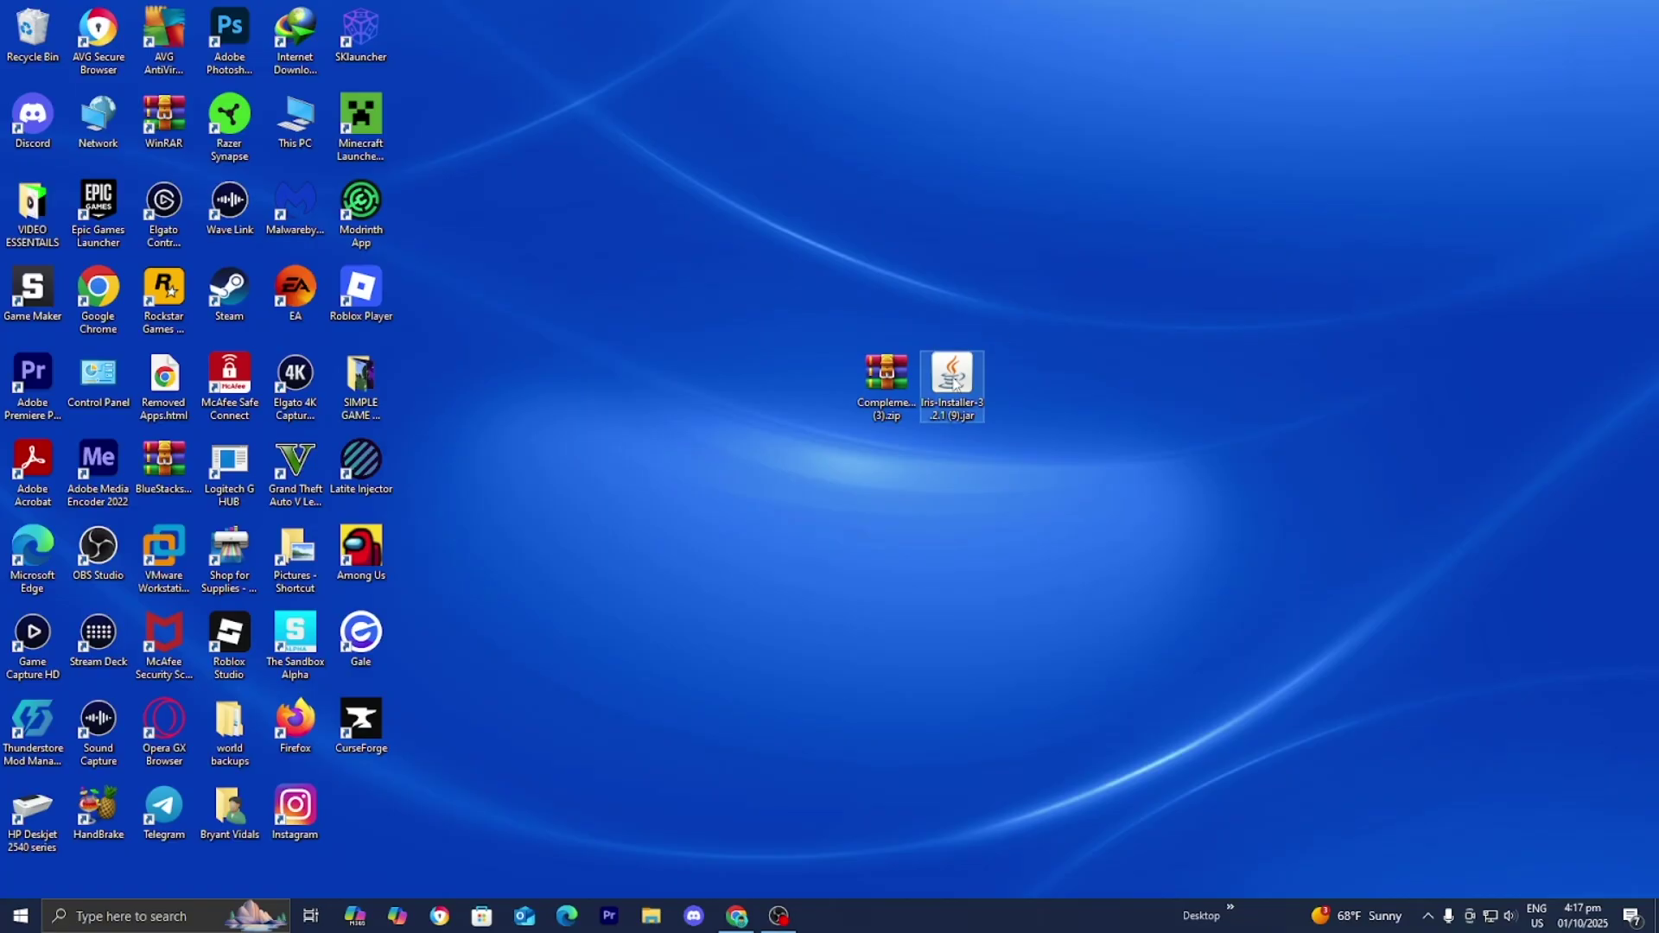
click(868, 392)
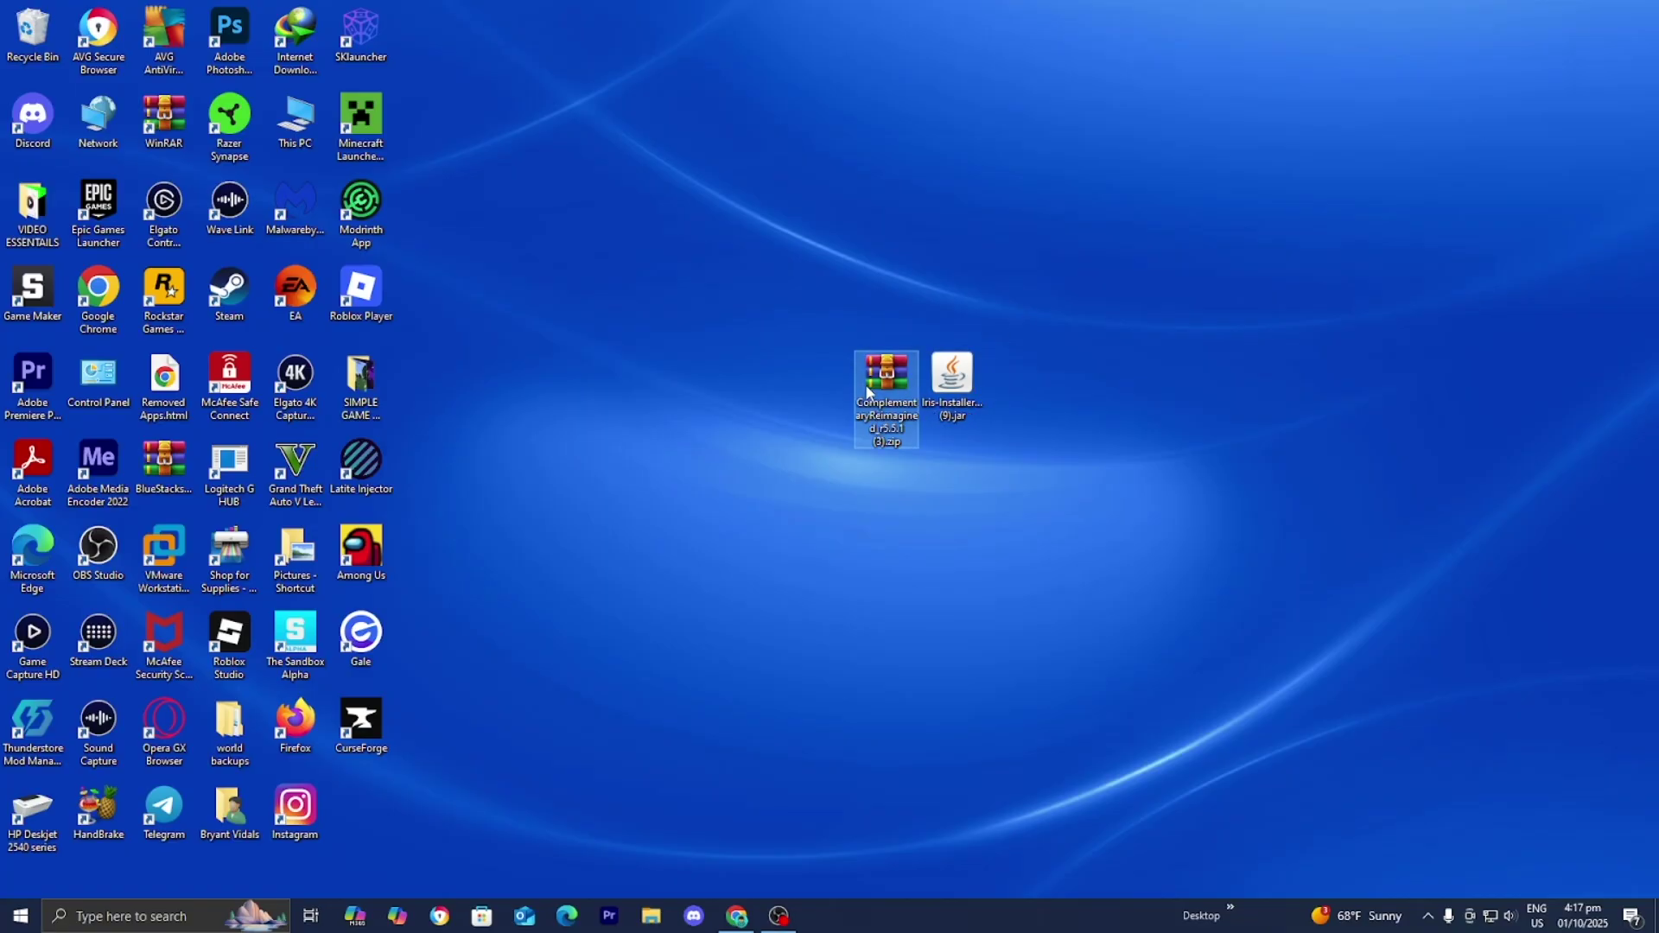
click(942, 370)
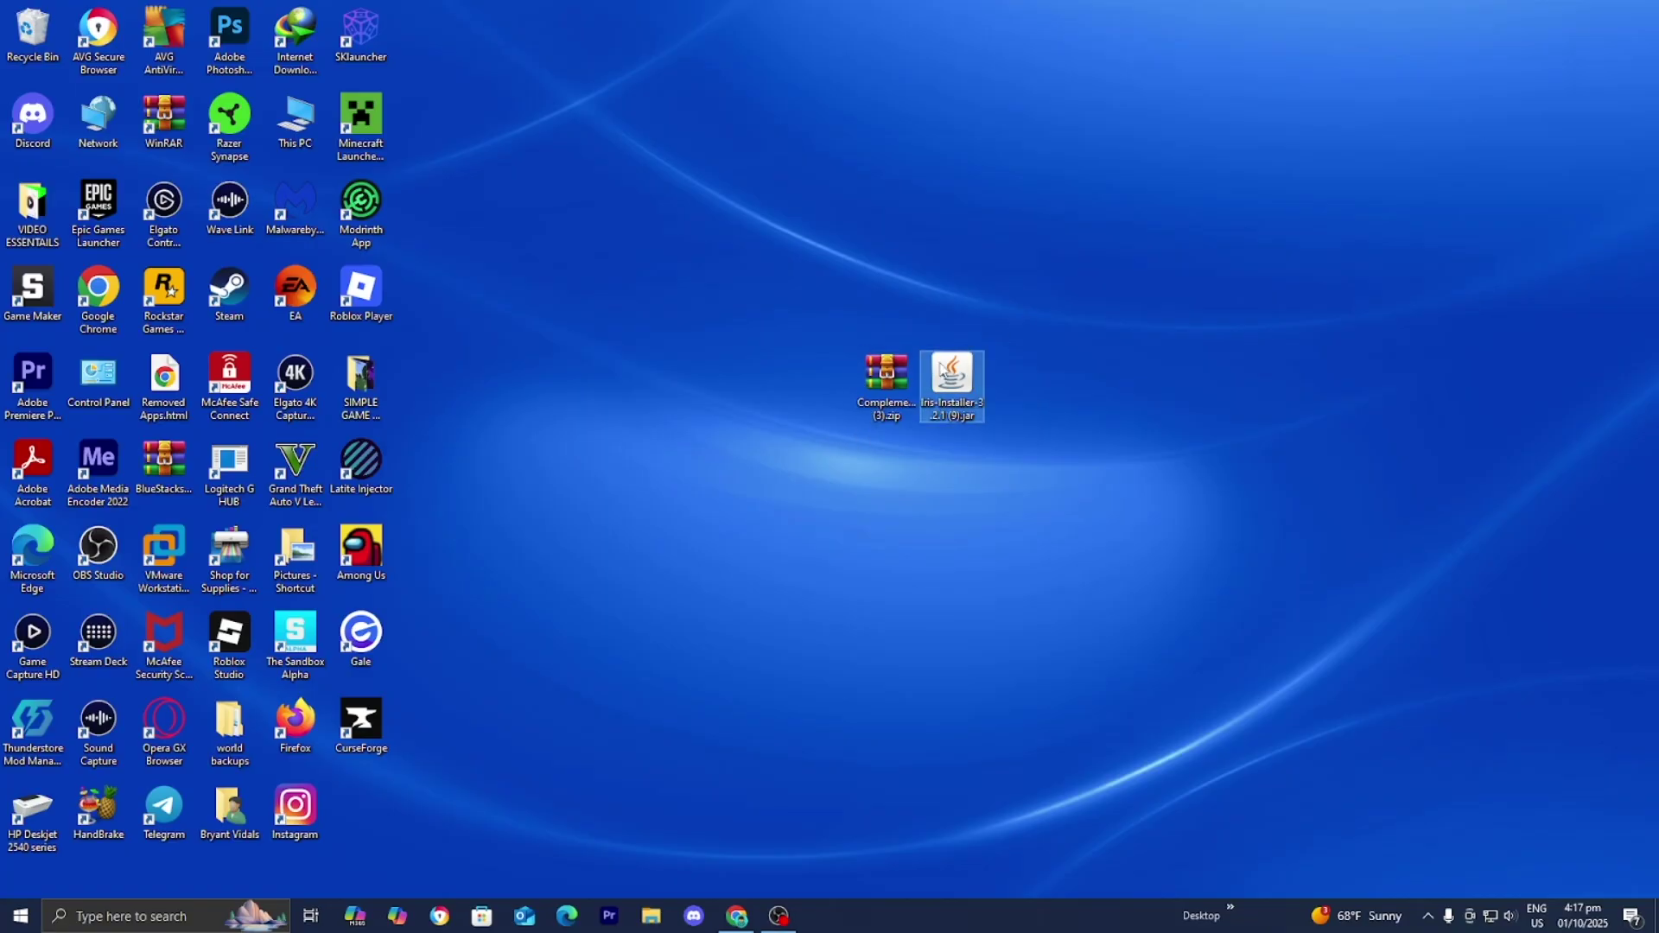
- Open the Iris installer JAR on the desktop with Java(TM) Platform SE binary
right_click(943, 372)
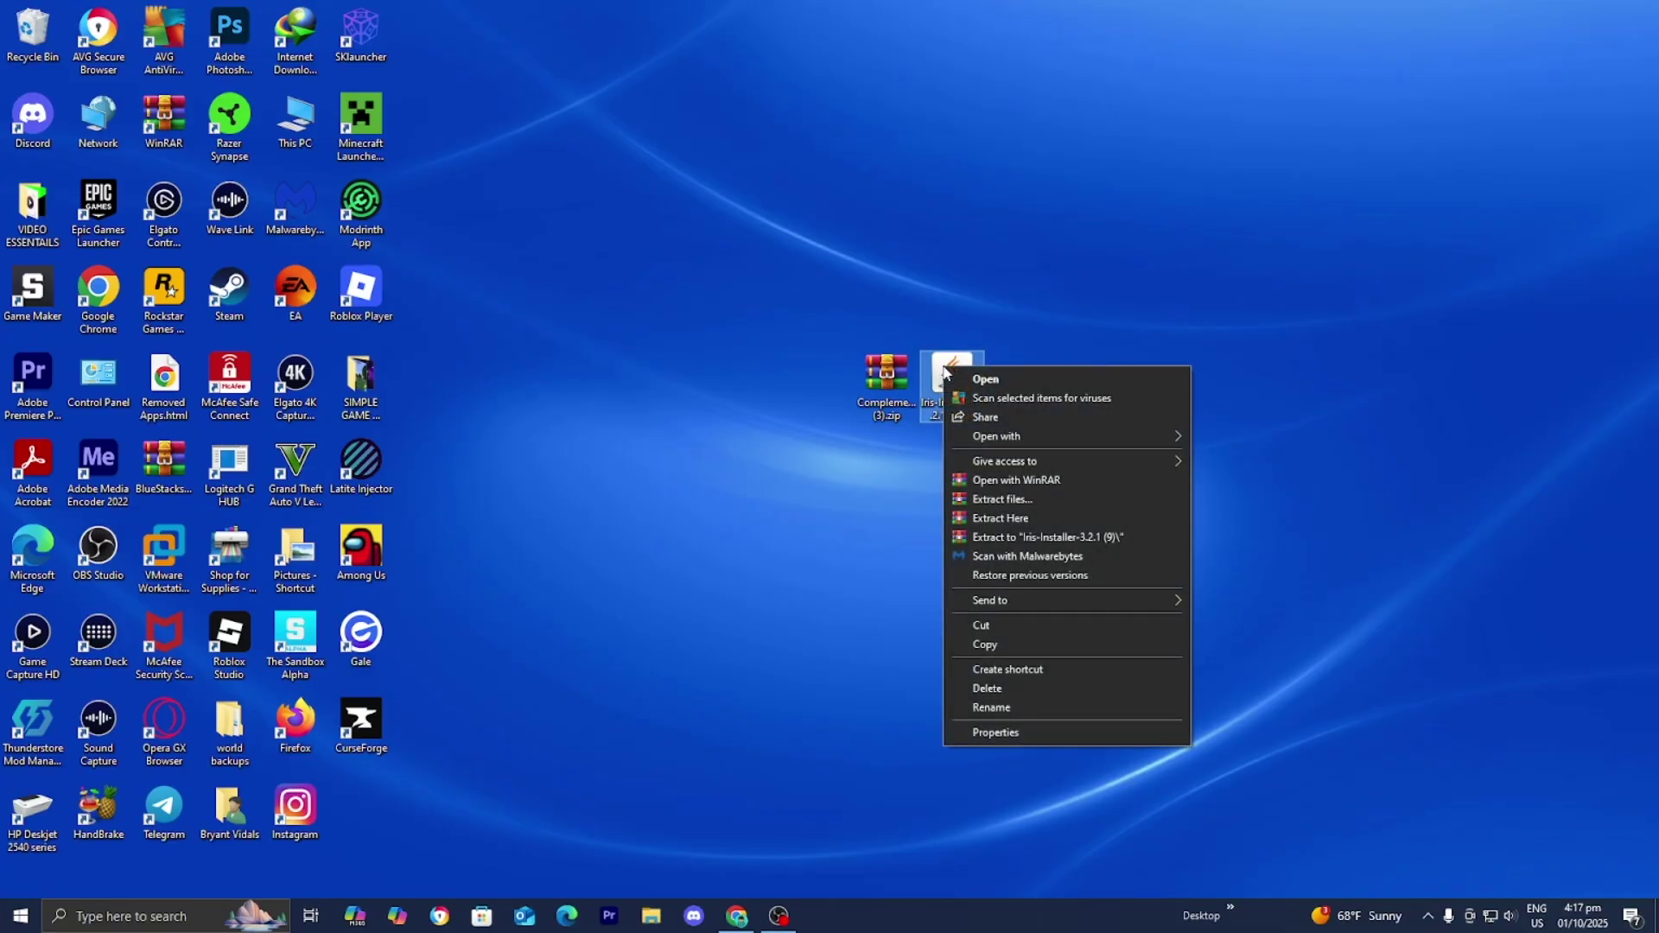
mouse_move(1179, 437)
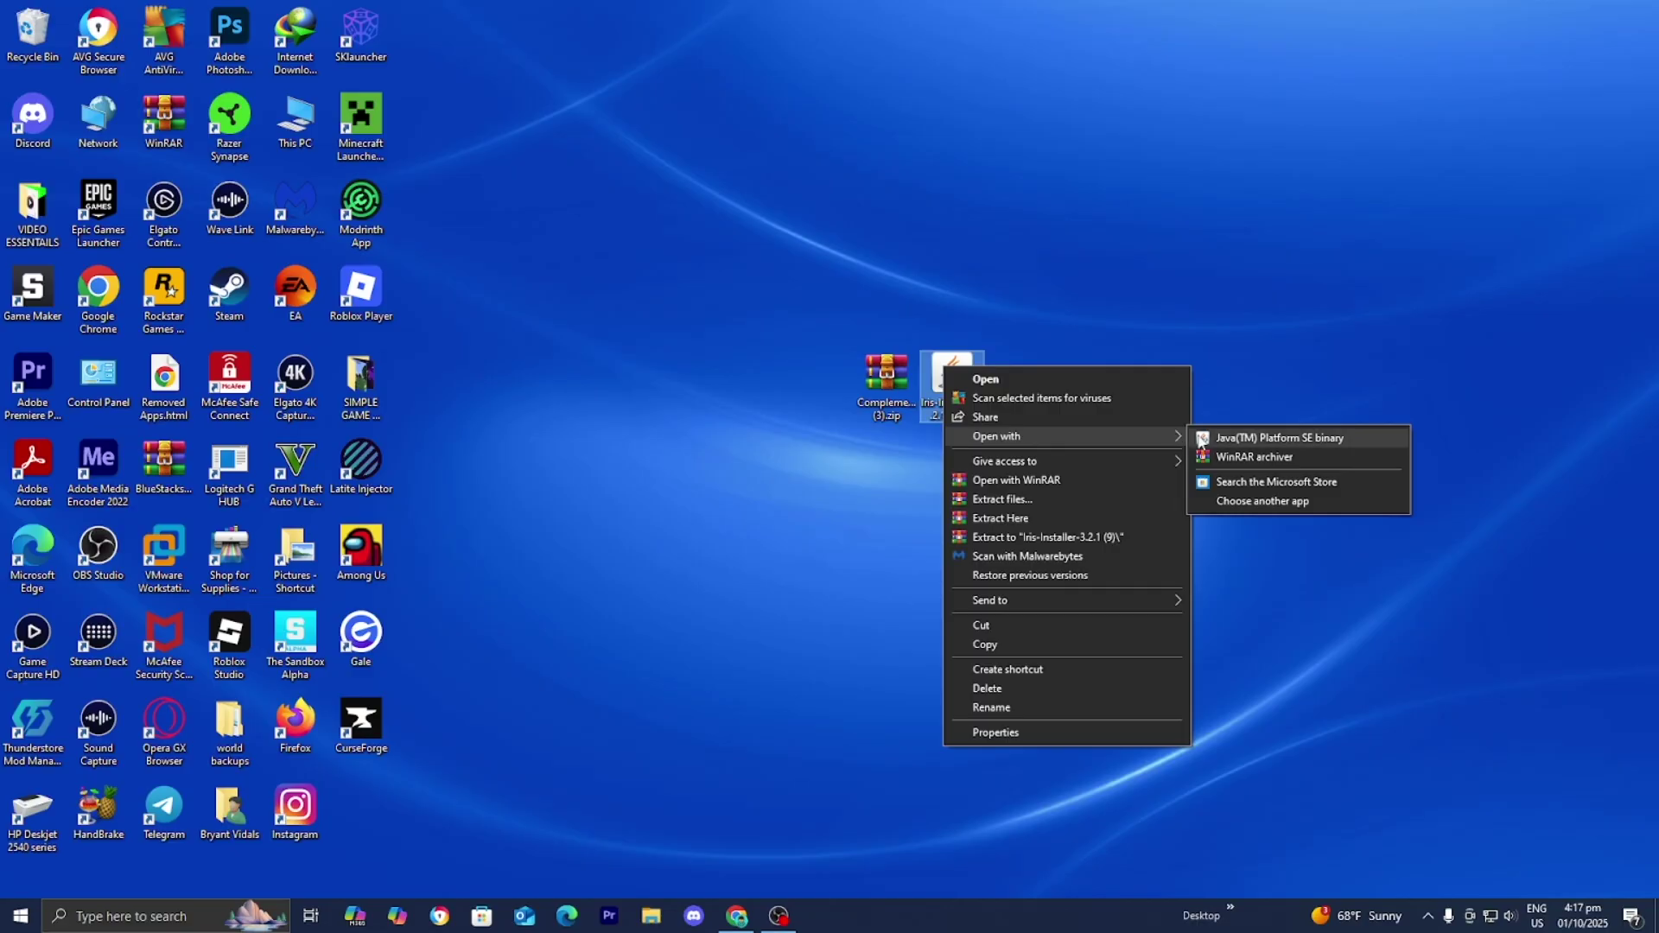
click(1235, 442)
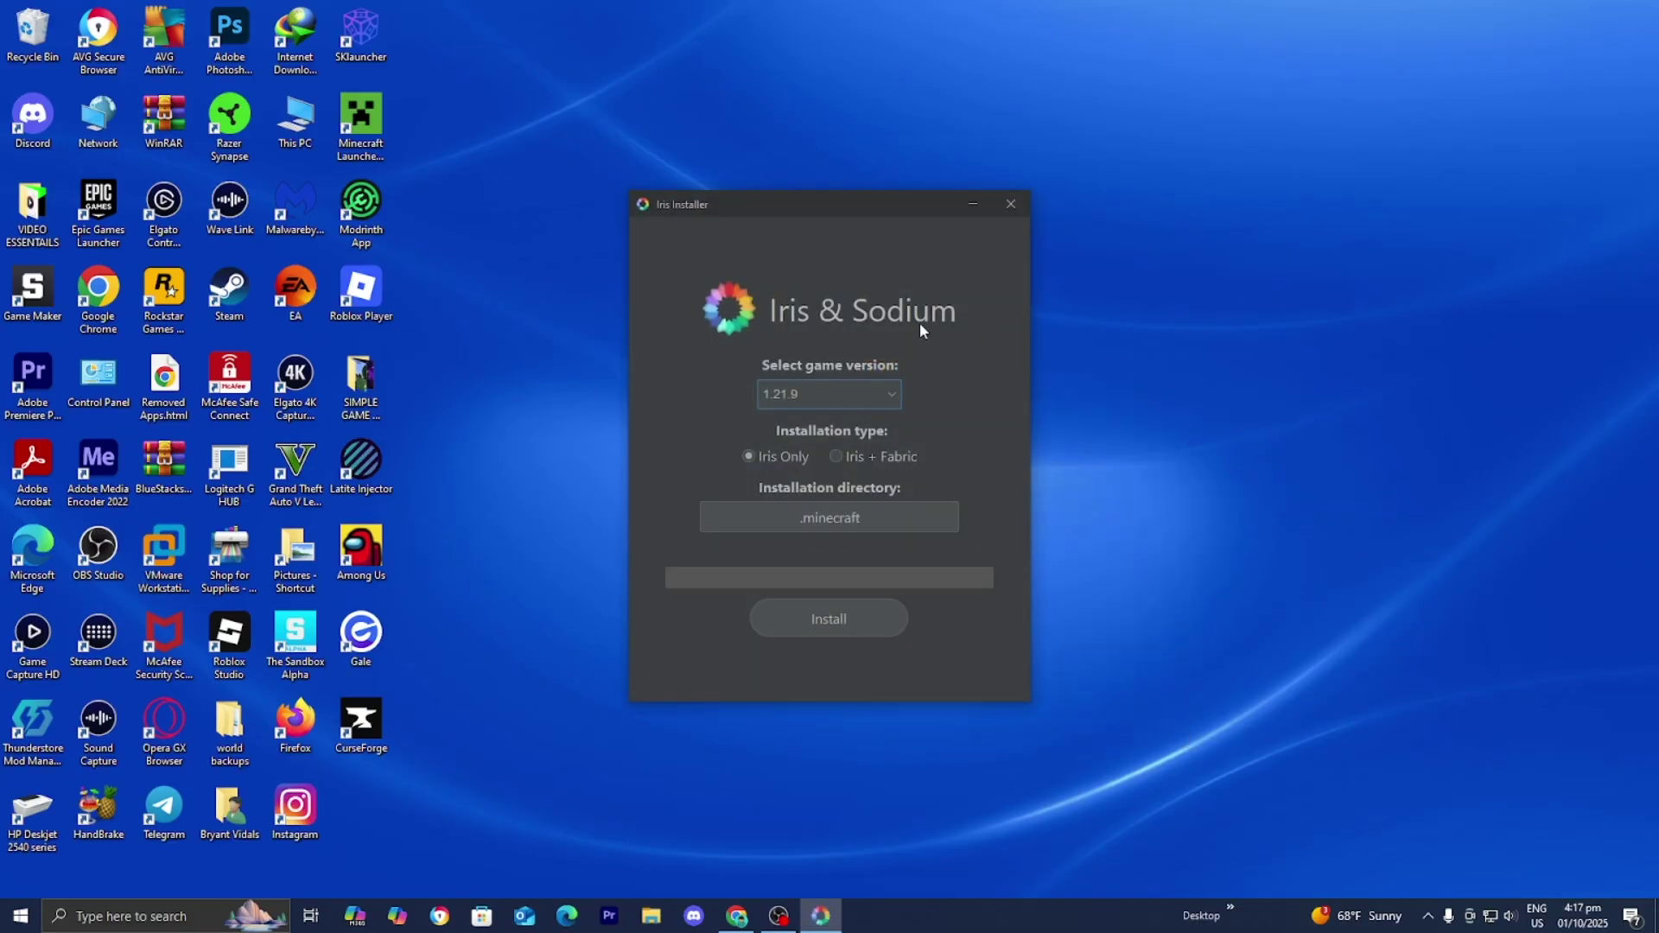
- Install Iris & Sodium for game version 1.21.9 as Iris Only into the .minecraft directory, and close the installer
click(836, 402)
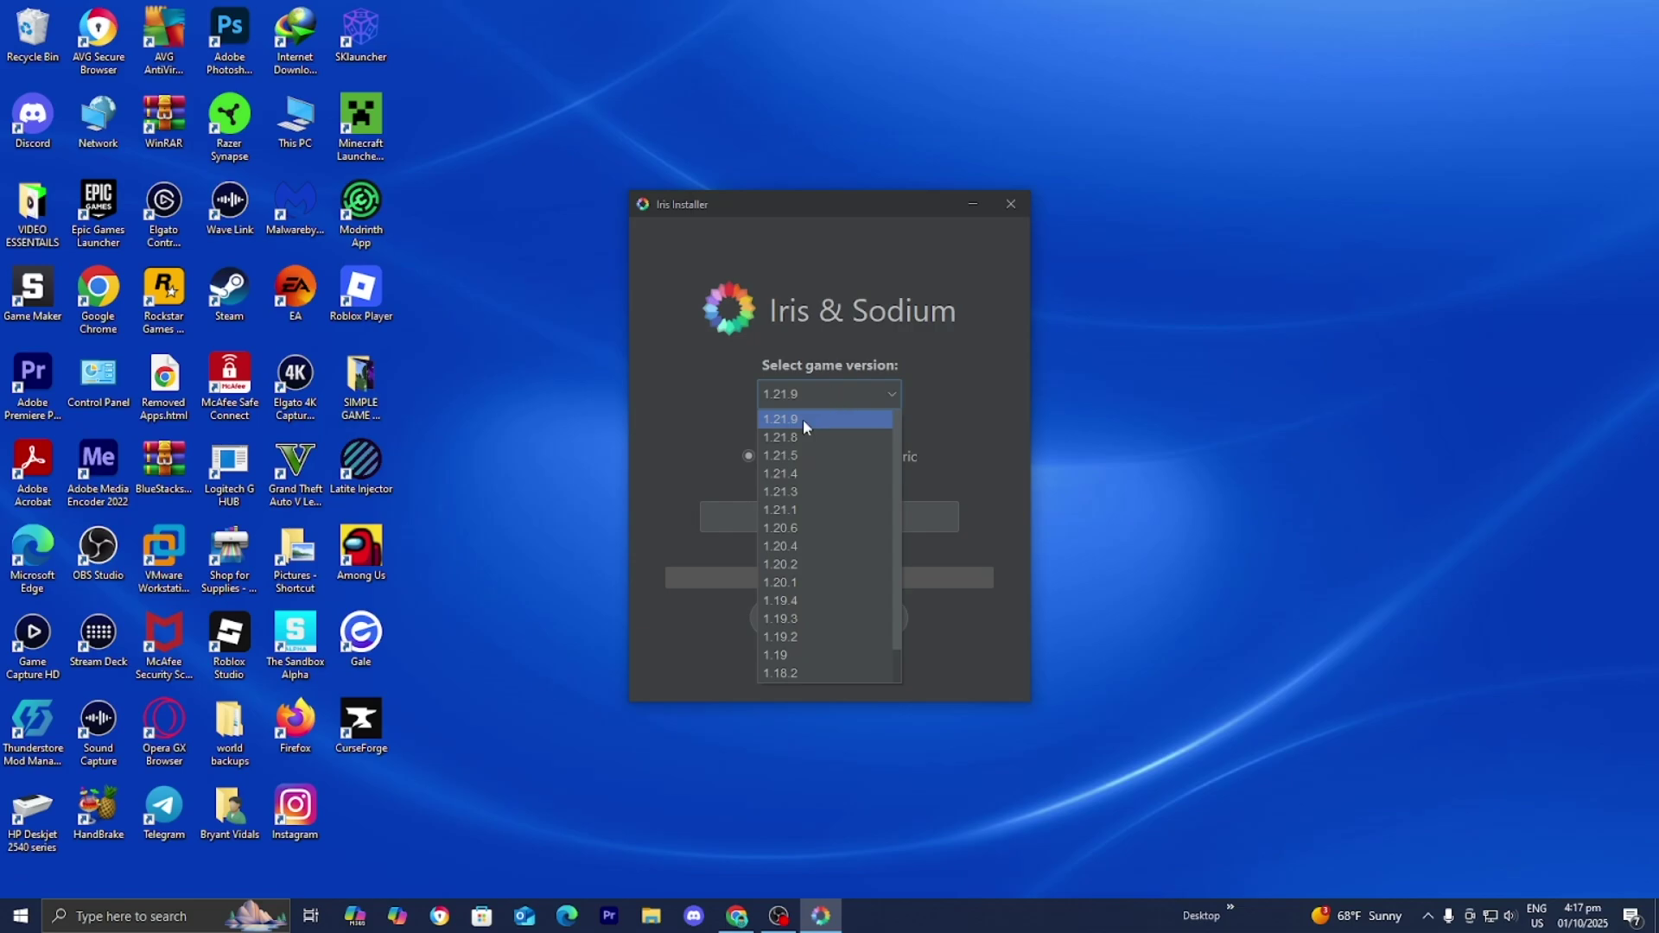
click(803, 420)
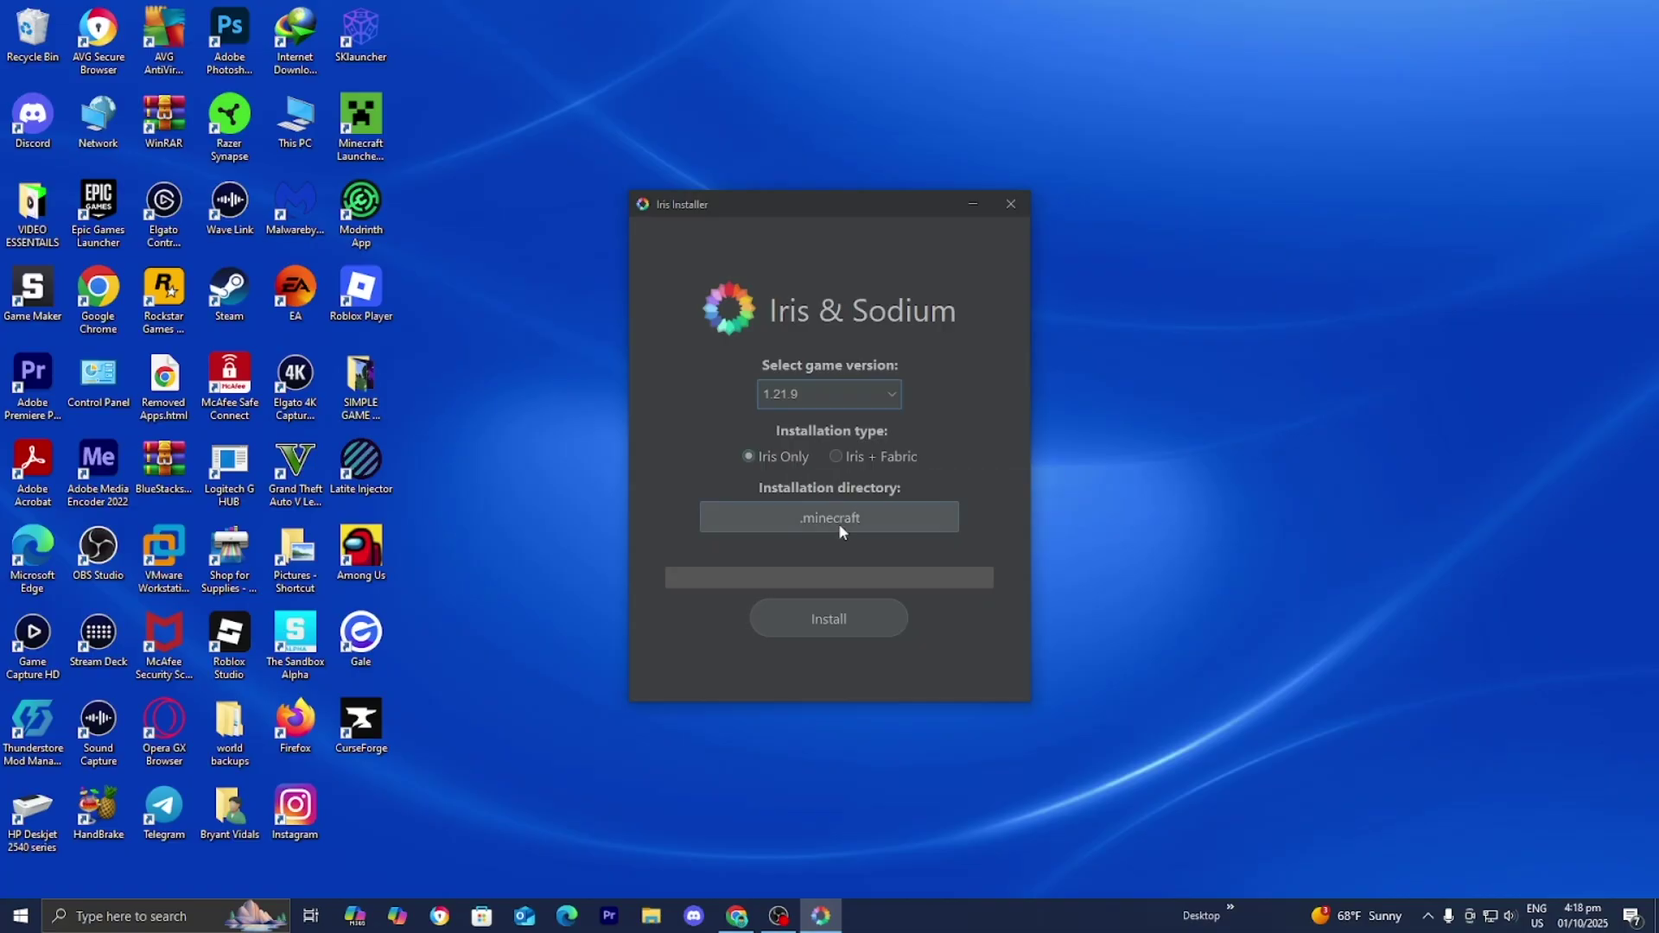
click(858, 624)
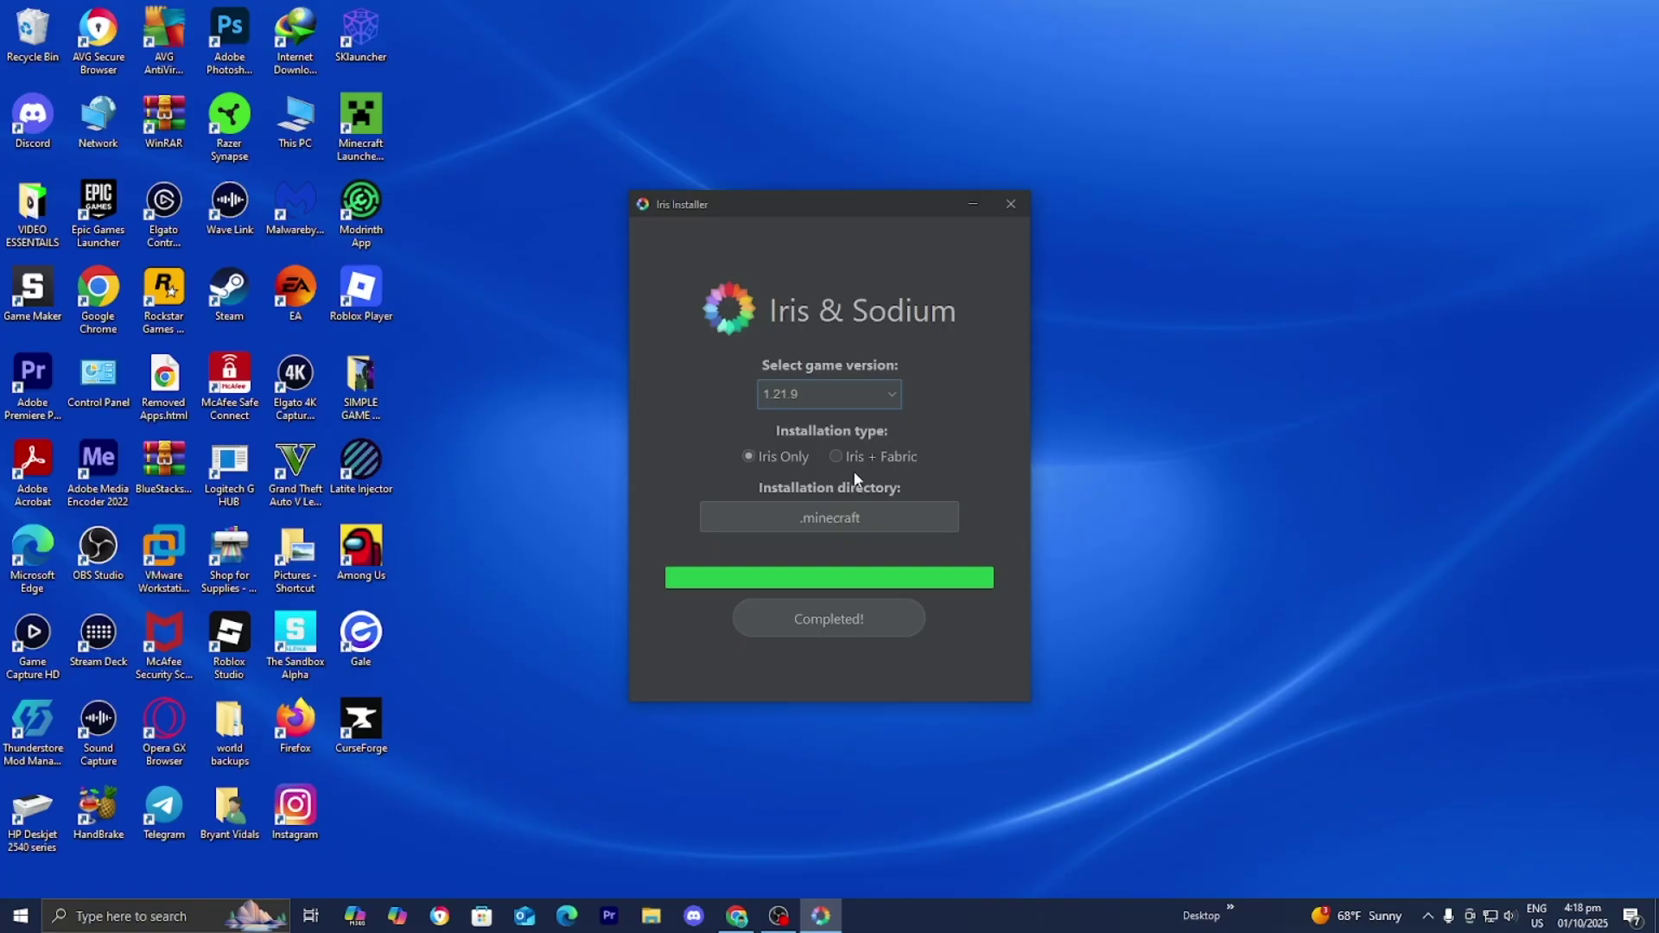
click(1009, 205)
- Start Minecraft Launcher and open the game folder of the Iris & Sodium for 1.21.9 installation
double_click(358, 139)
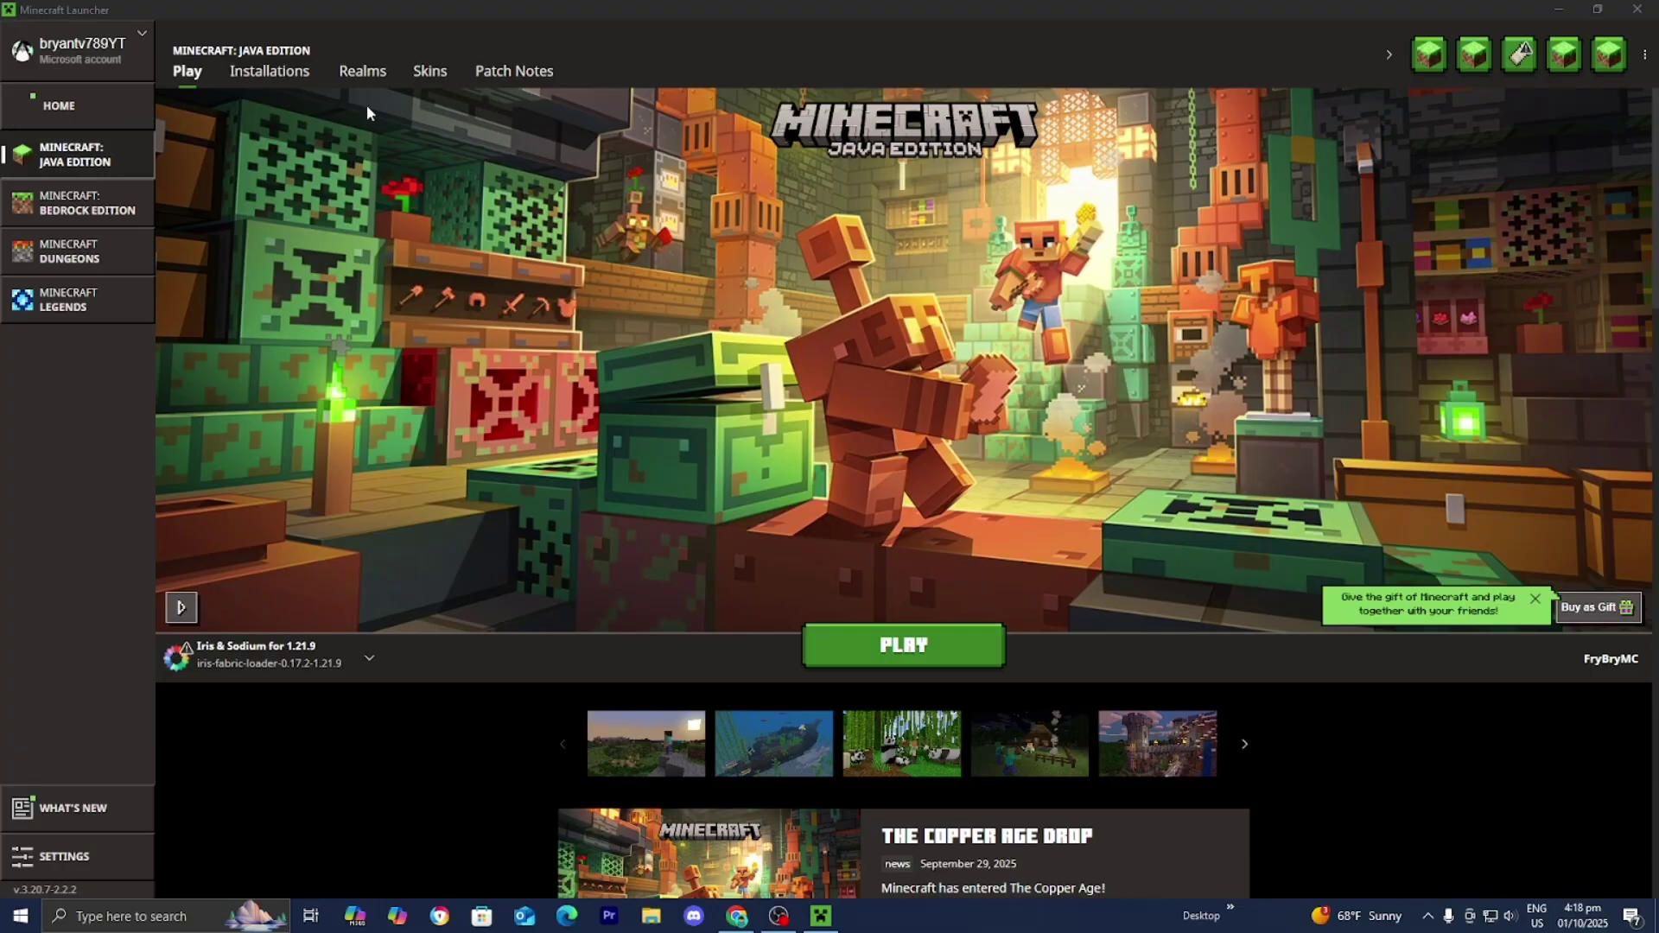
click(285, 81)
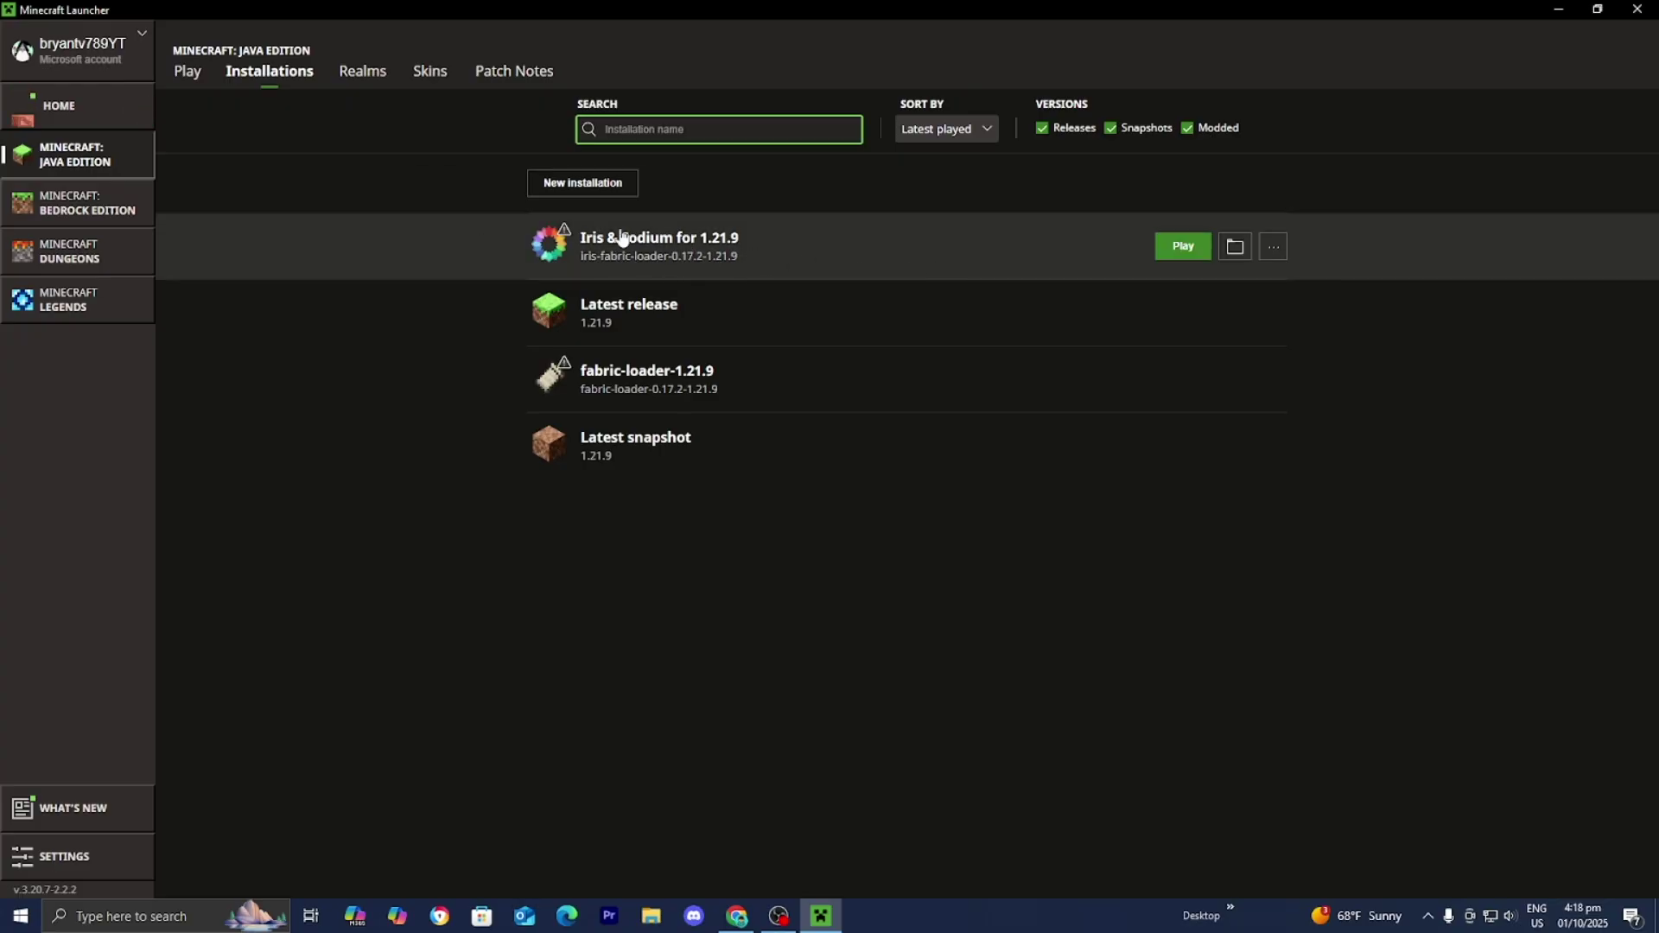
mouse_move(558, 238)
click(1236, 248)
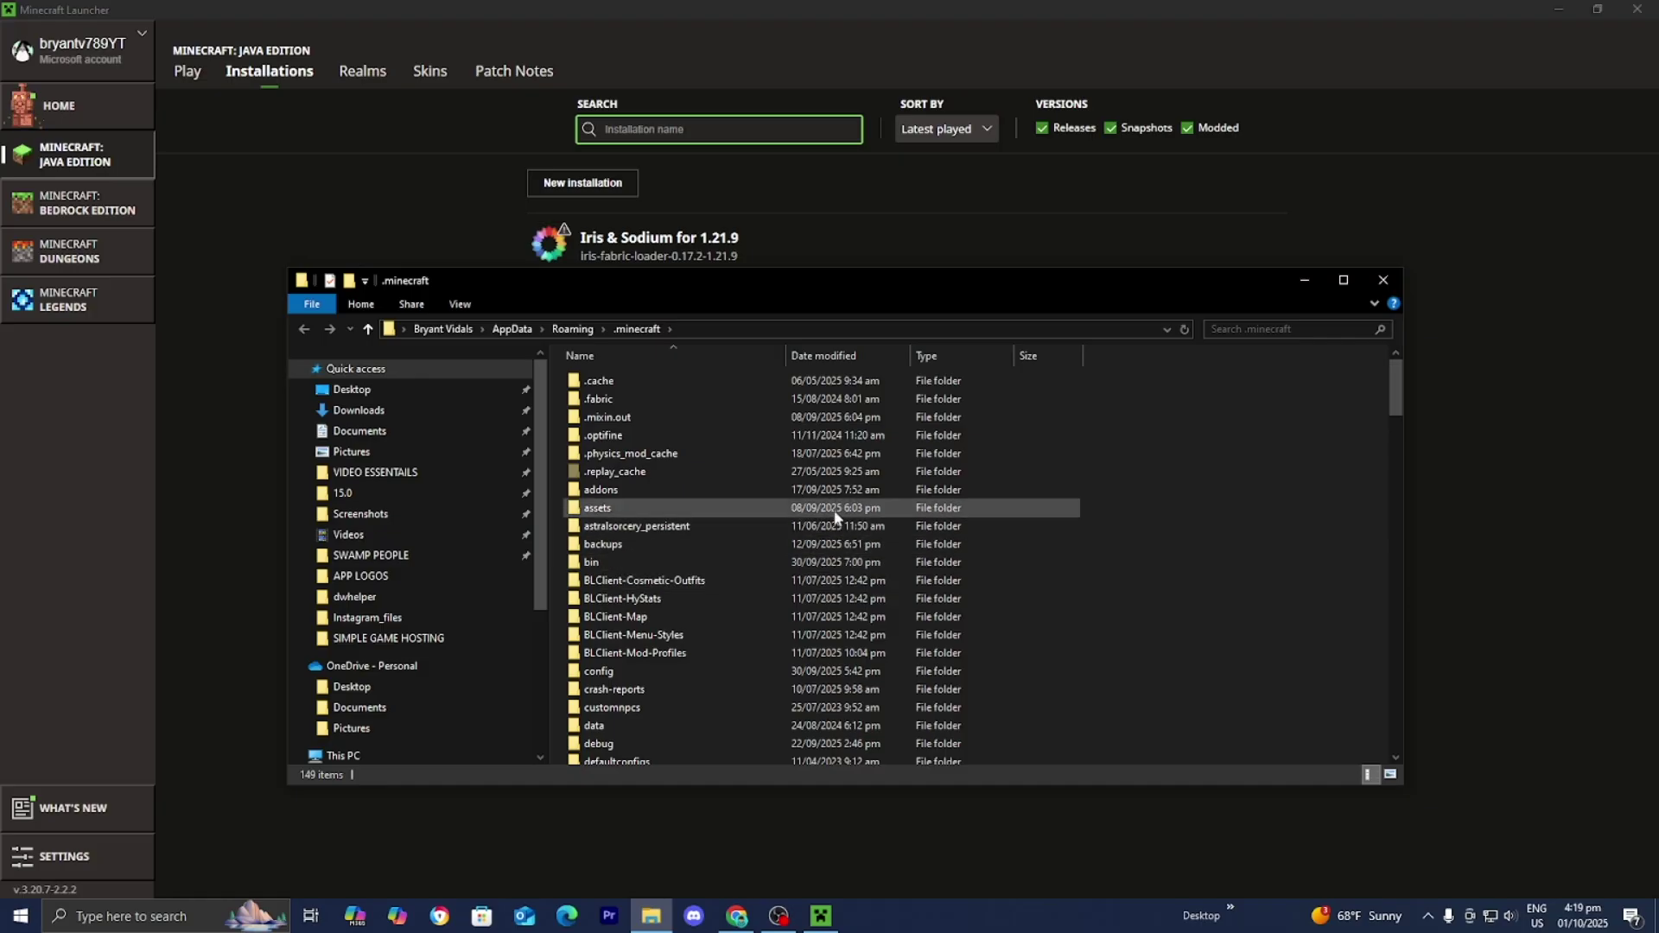
- Find the shaderpacks folder inside .minecraft and open it
scroll(835, 516, down, 14)
click(666, 502)
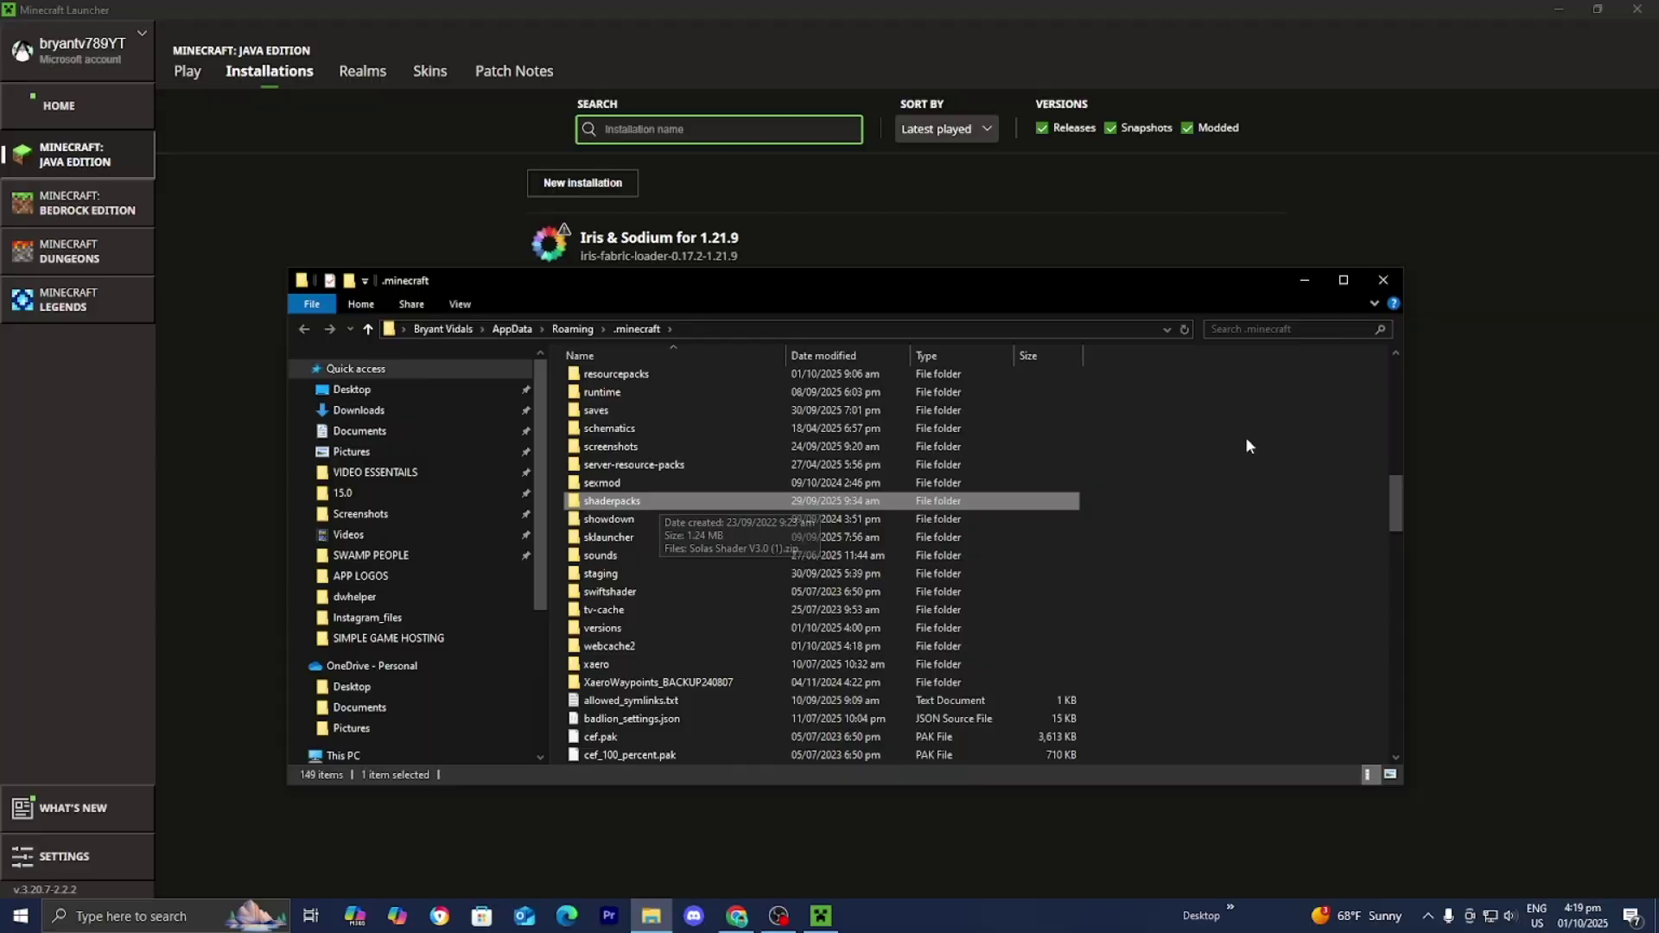
right_click(1206, 426)
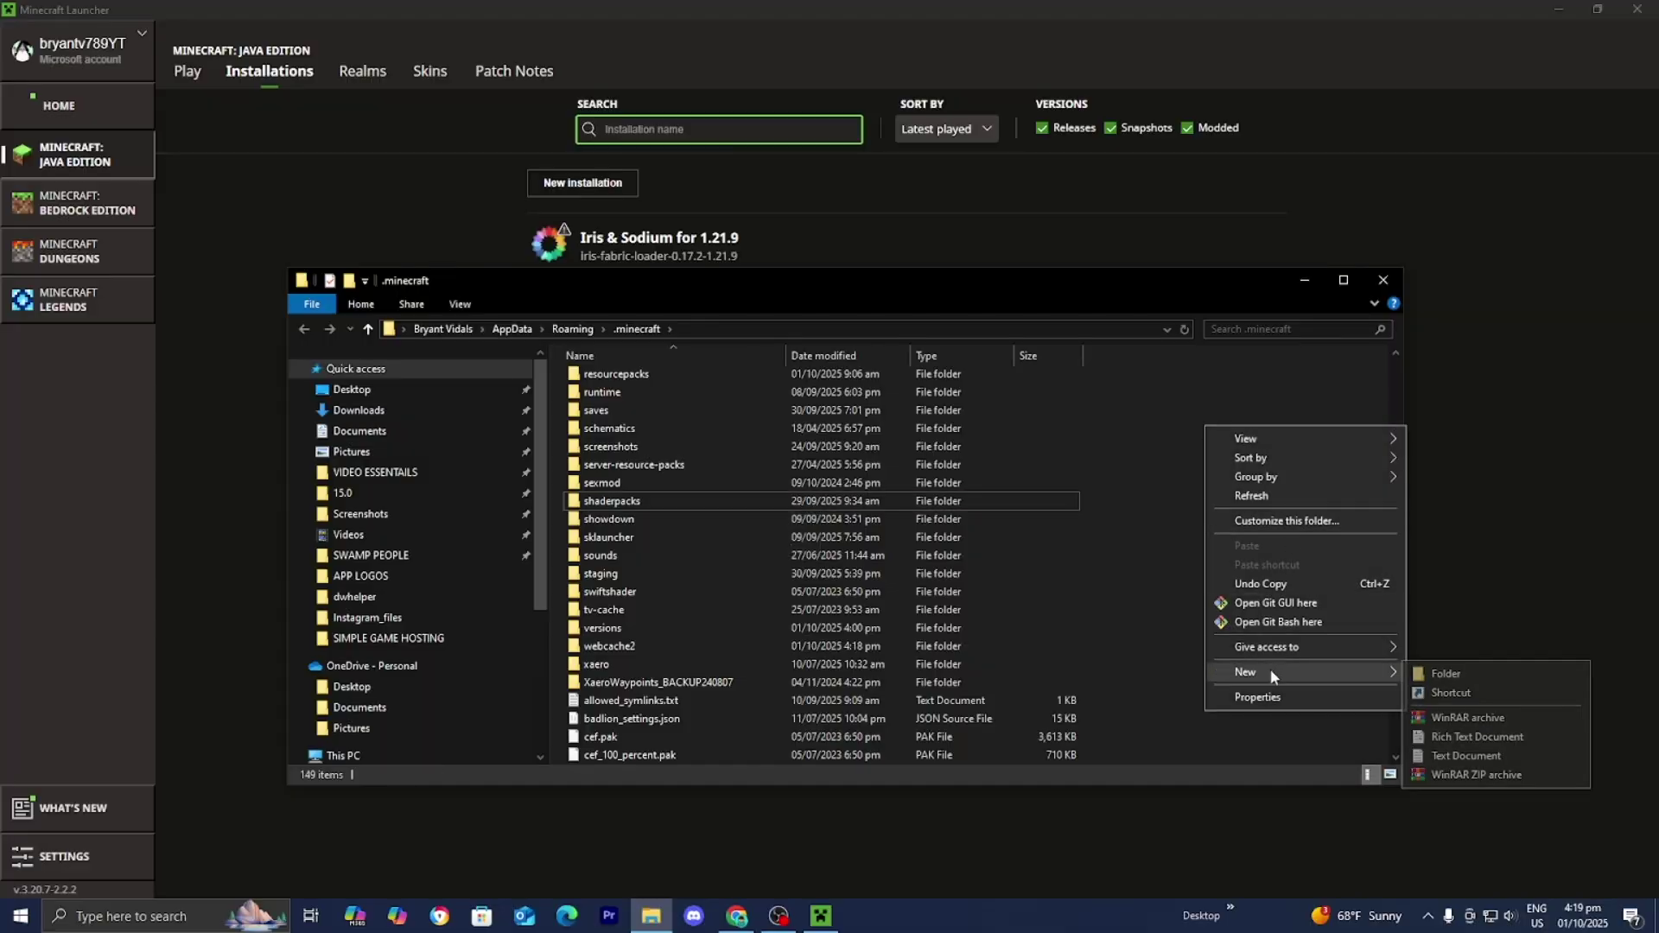
click(660, 498)
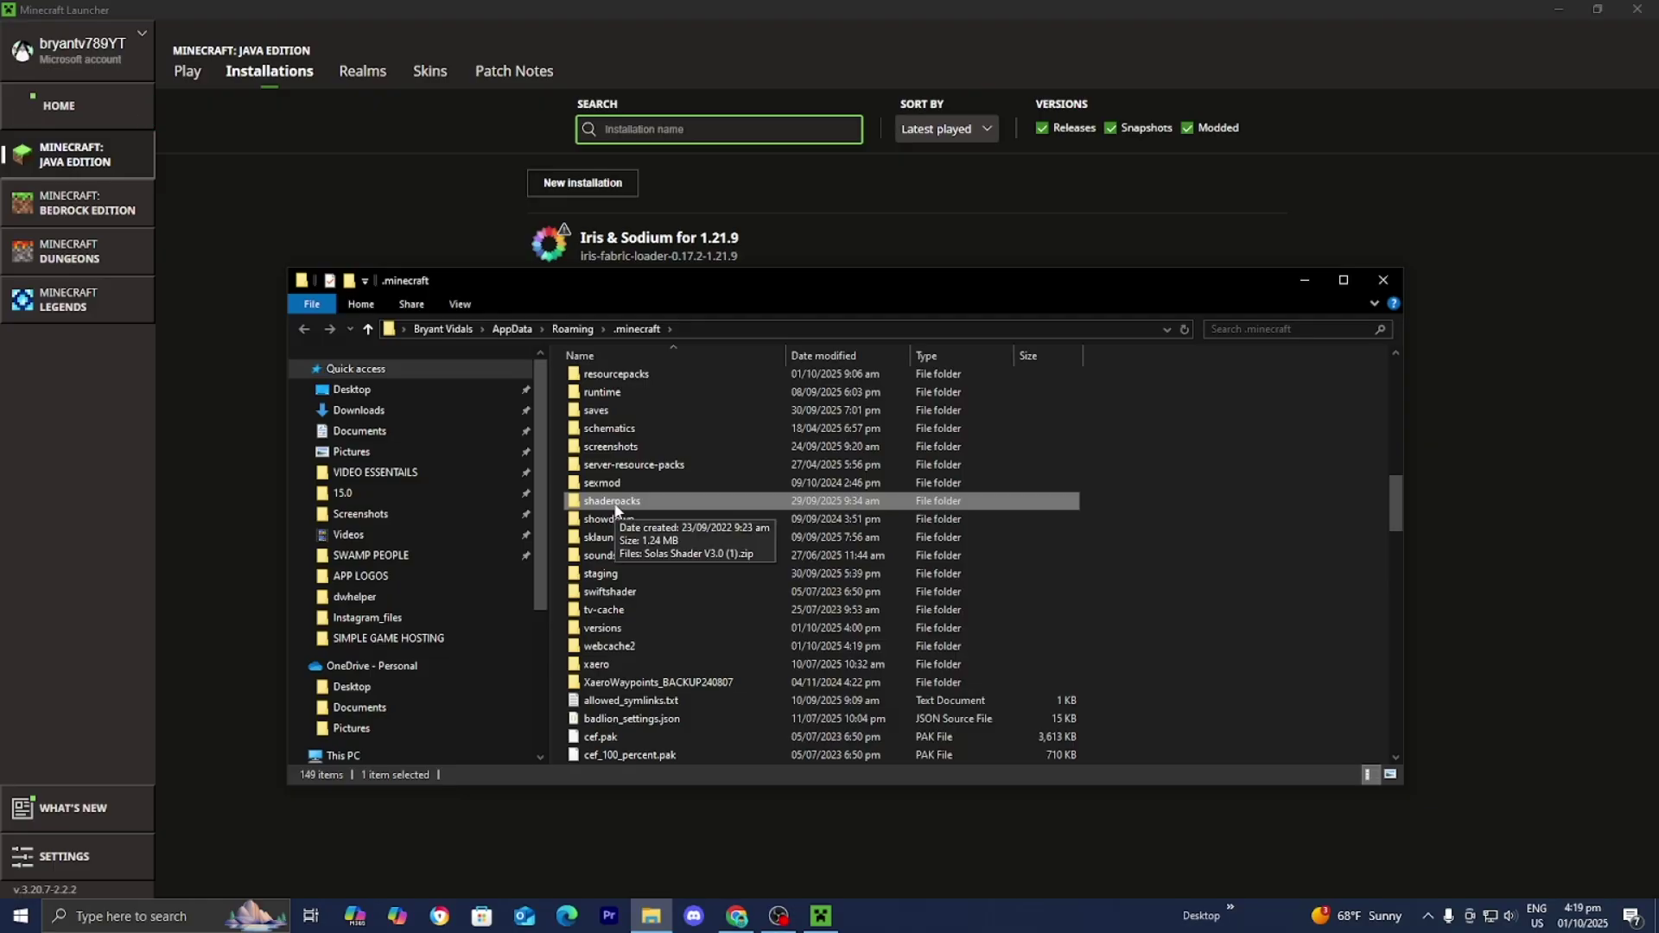
scroll(640, 518, up, 1)
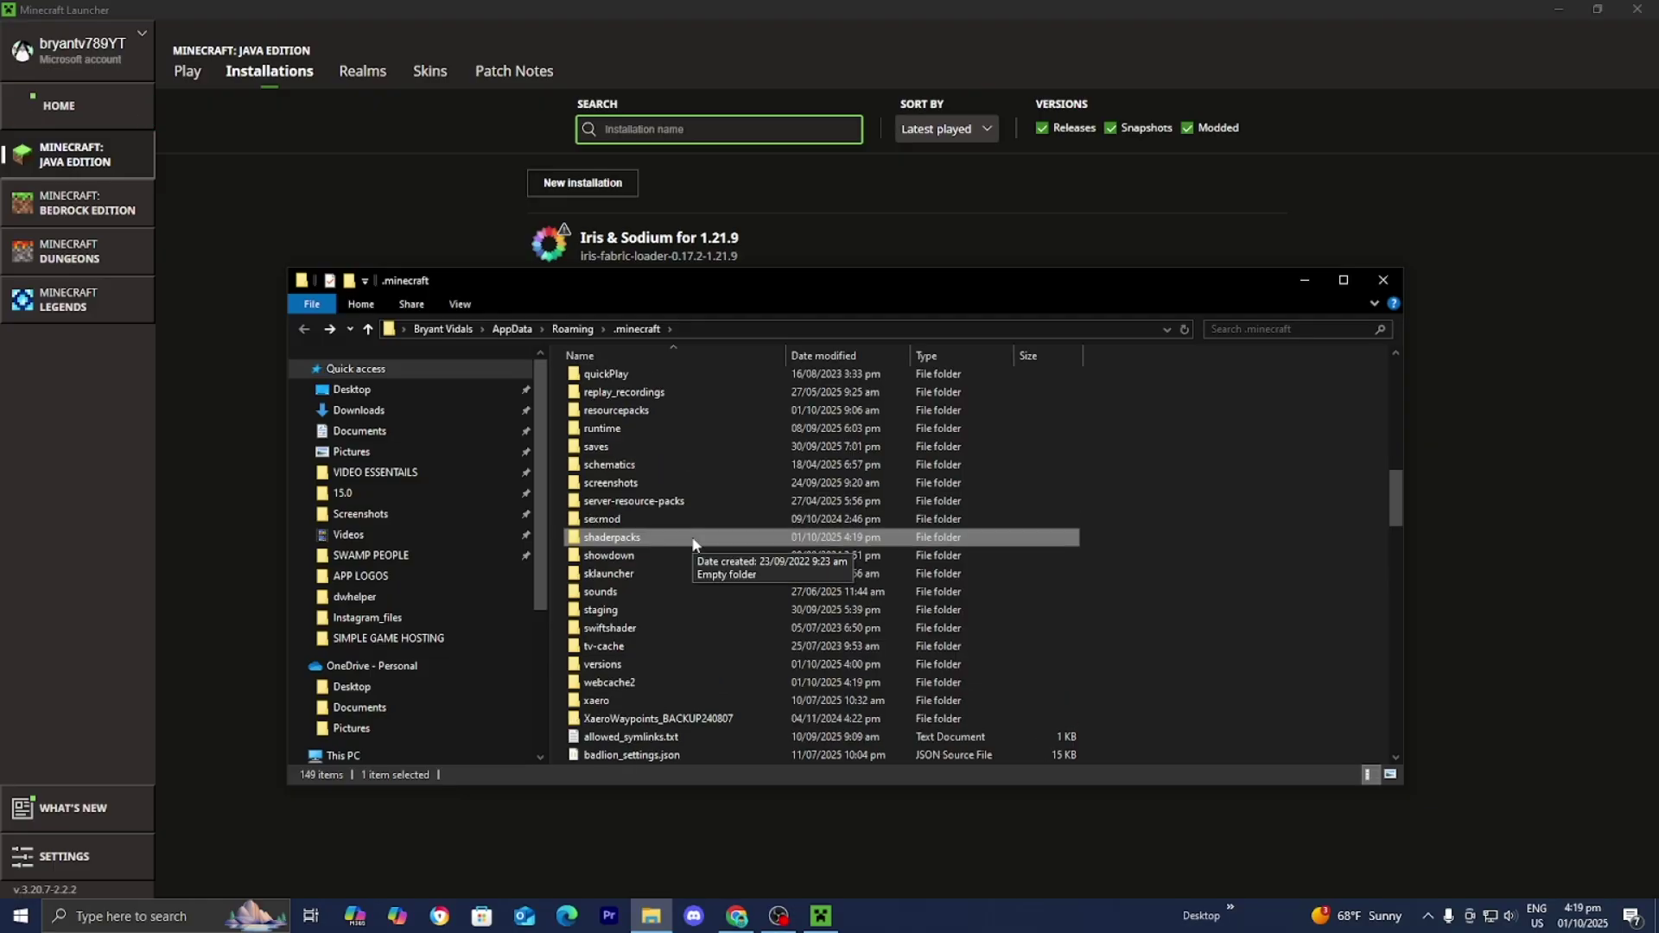
double_click(693, 544)
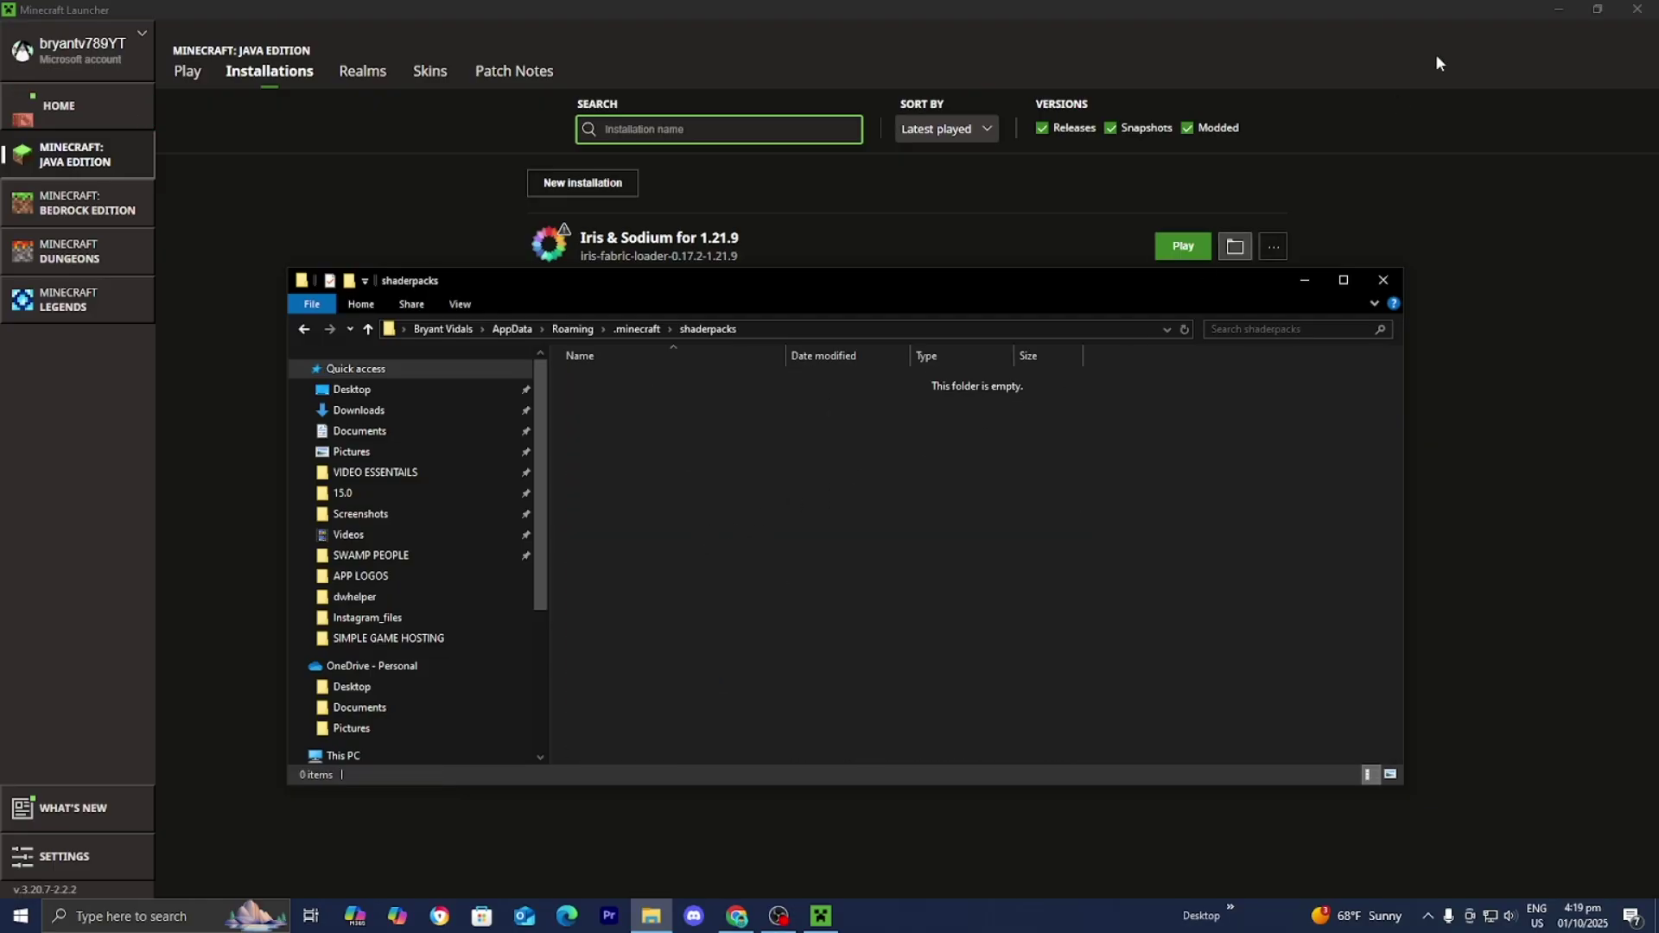
- Move the Complementary Reimagined zip from the desktop into the shaderpacks folder and close the folder window
click(1558, 8)
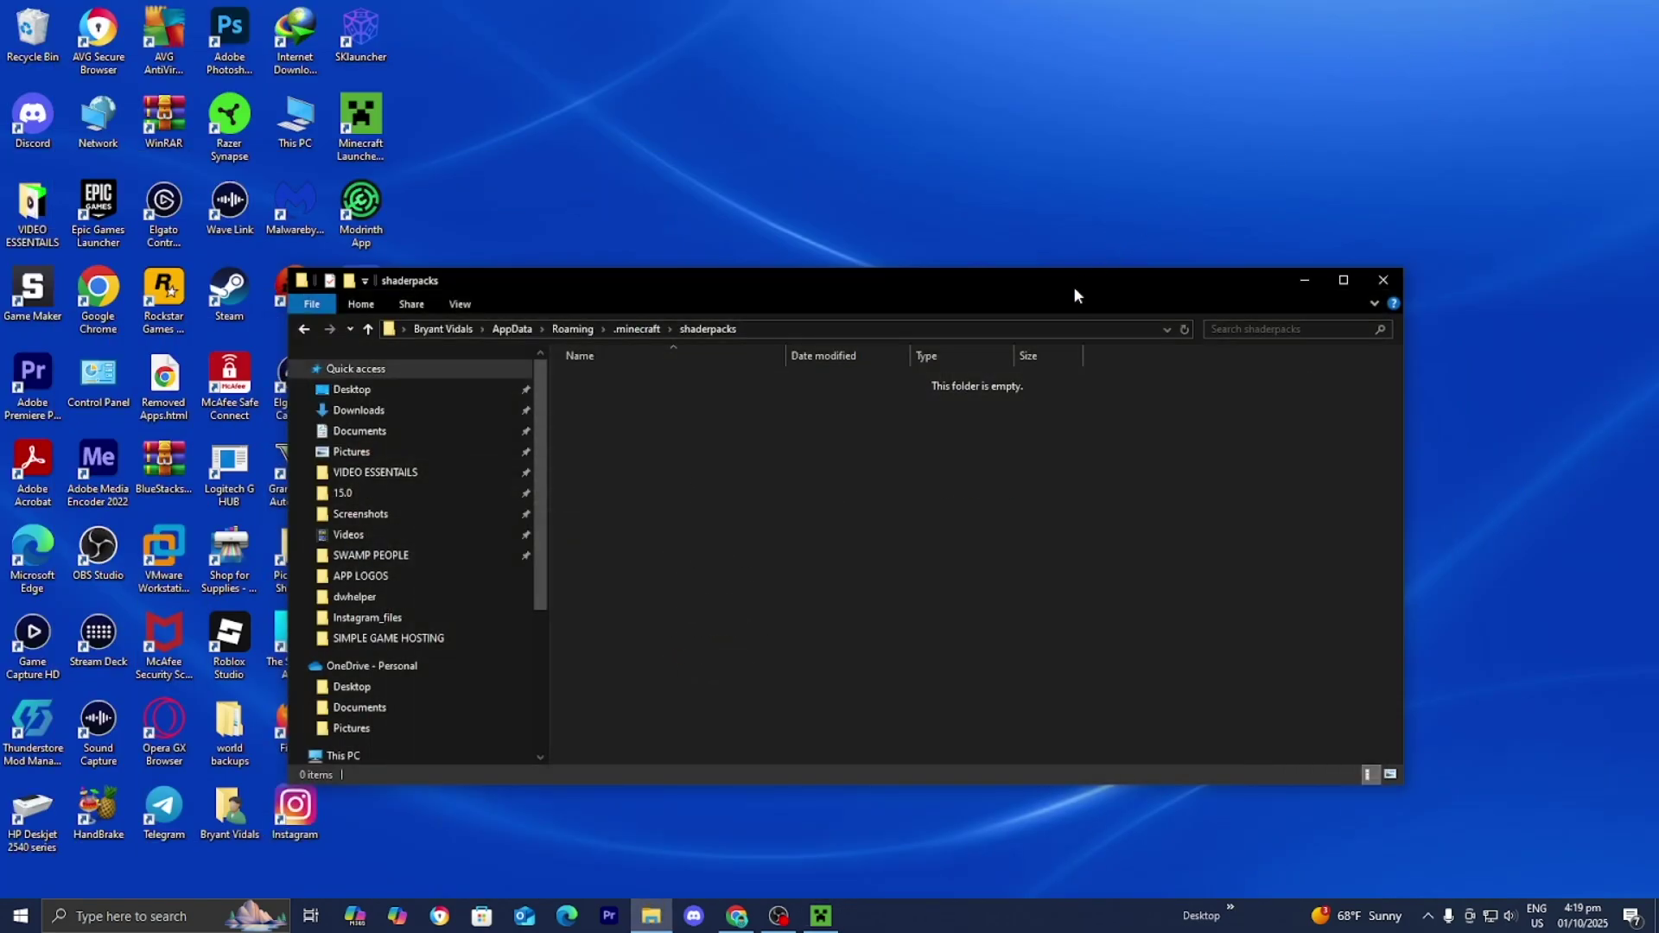
drag(1075, 296, 983, 476)
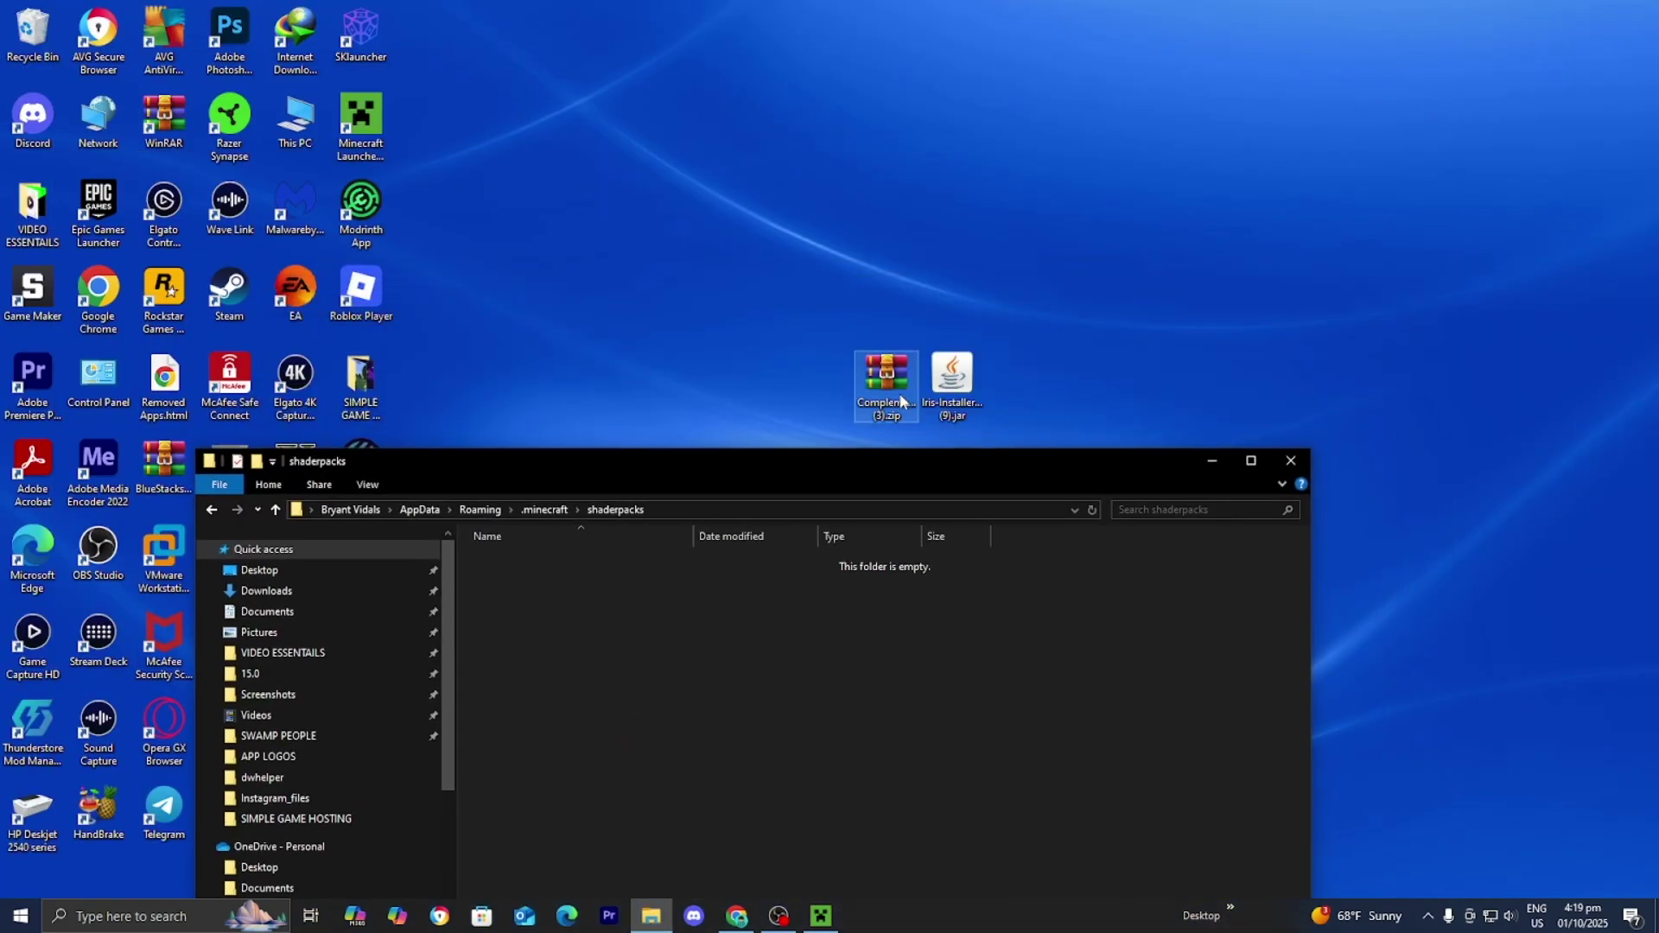
drag(901, 402, 882, 623)
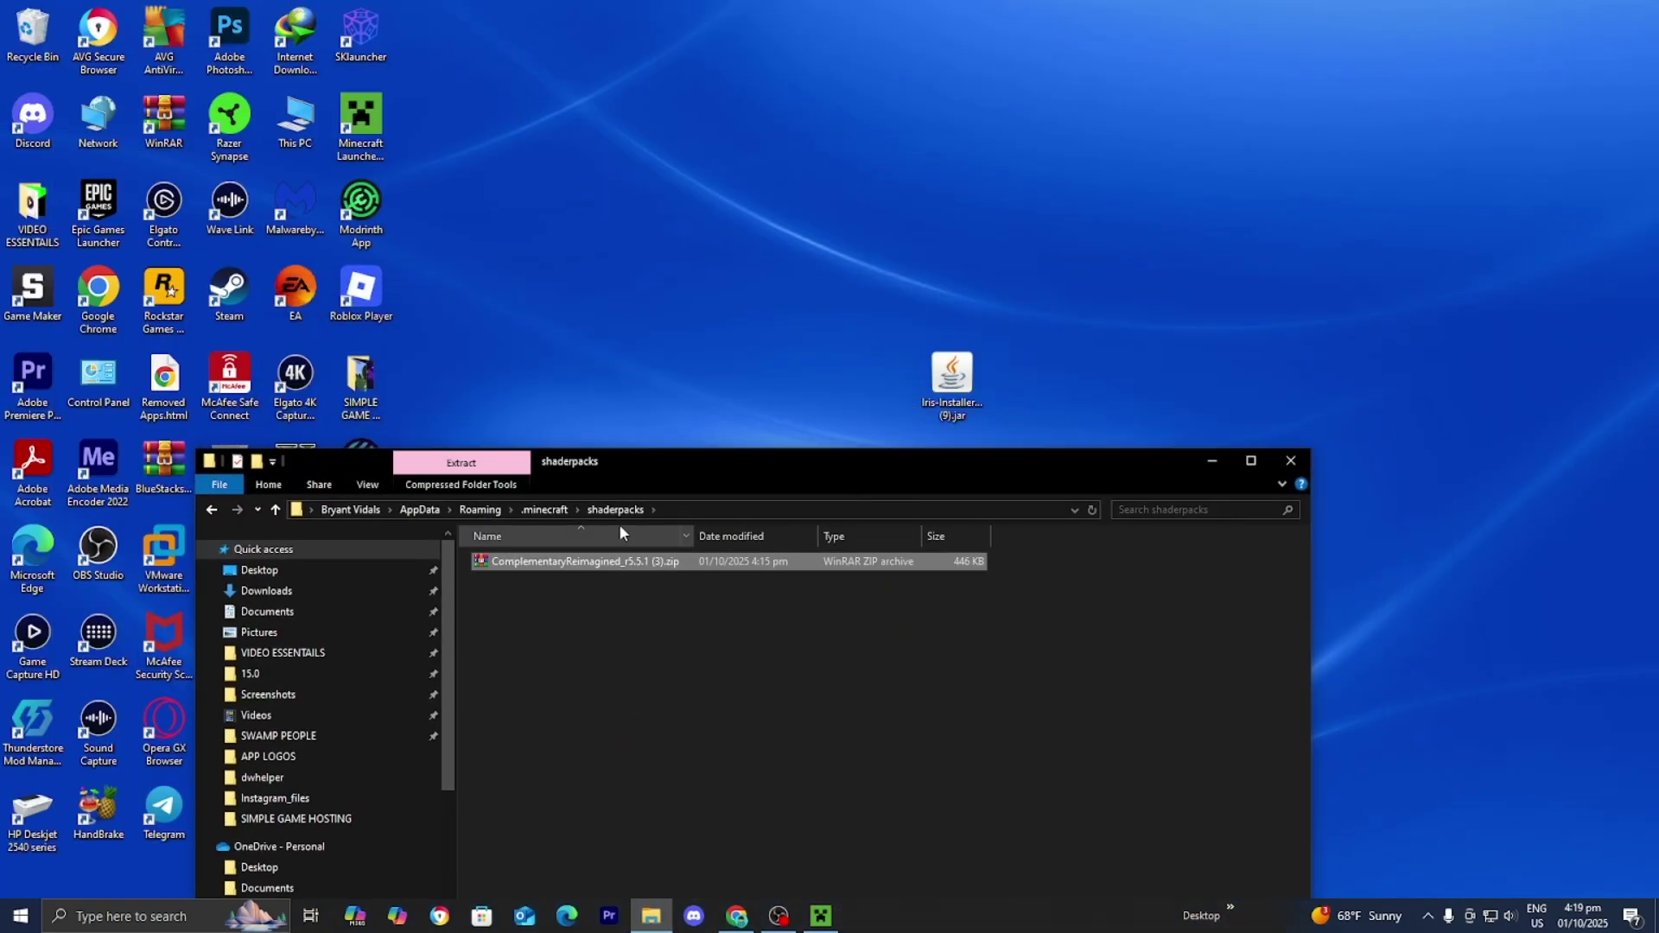
click(691, 626)
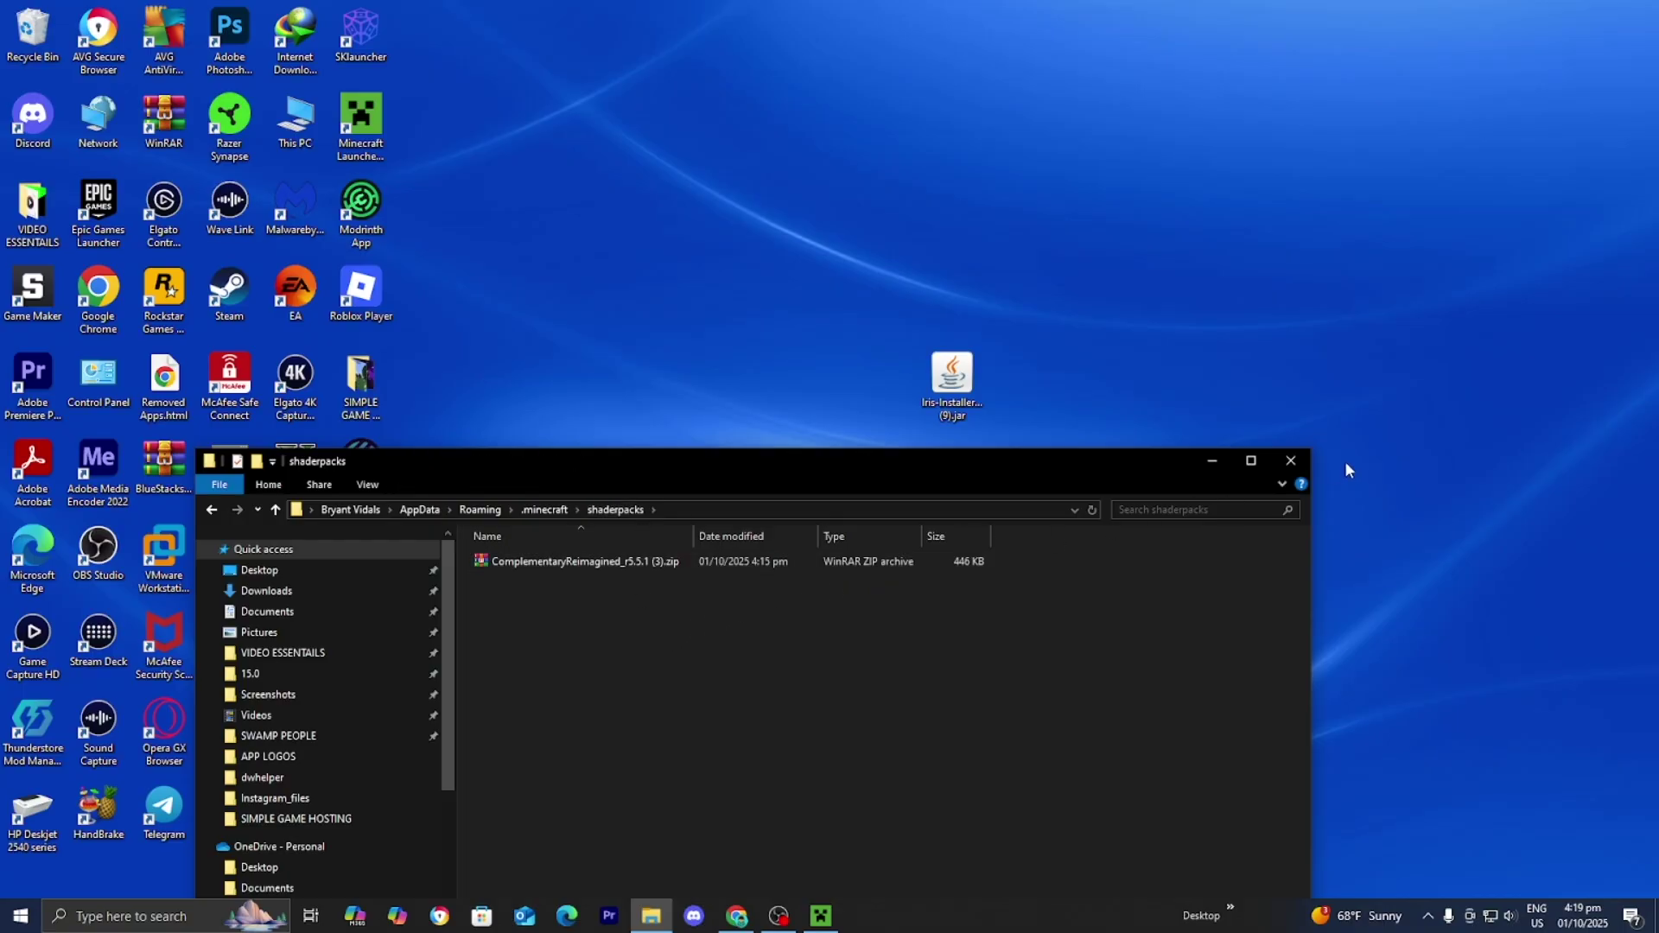
click(1291, 460)
- Return to Minecraft Launcher and launch the Iris & Sodium for 1.21.9 installation, accepting the modified-installation risks without further warnings
click(821, 916)
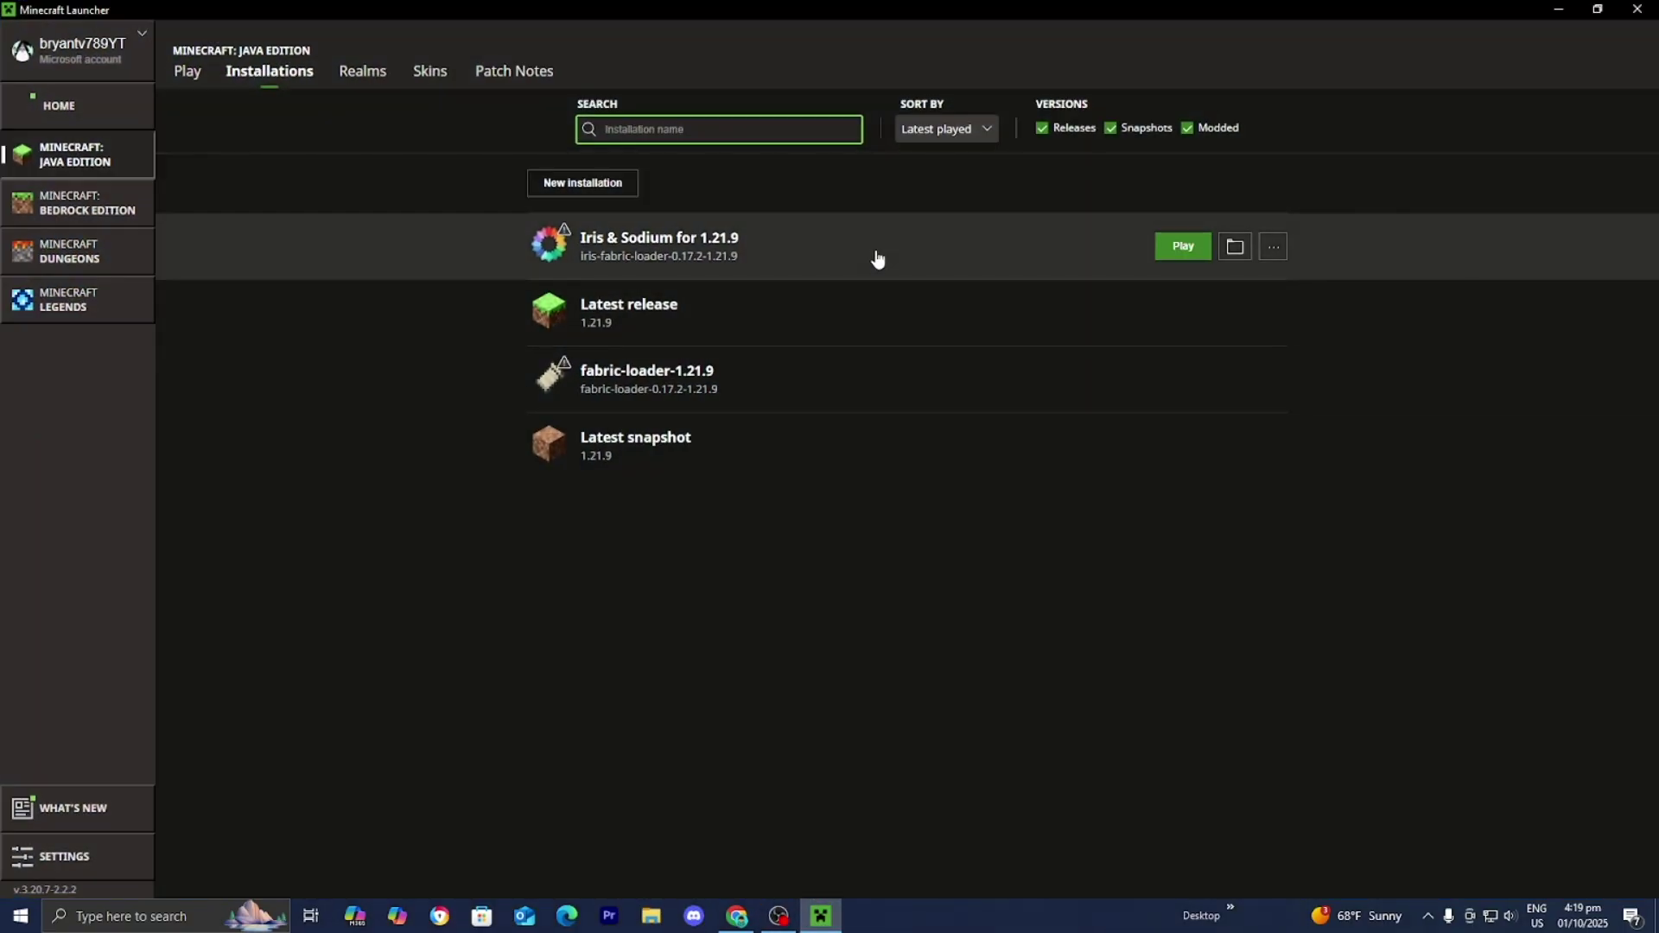
click(199, 73)
click(259, 657)
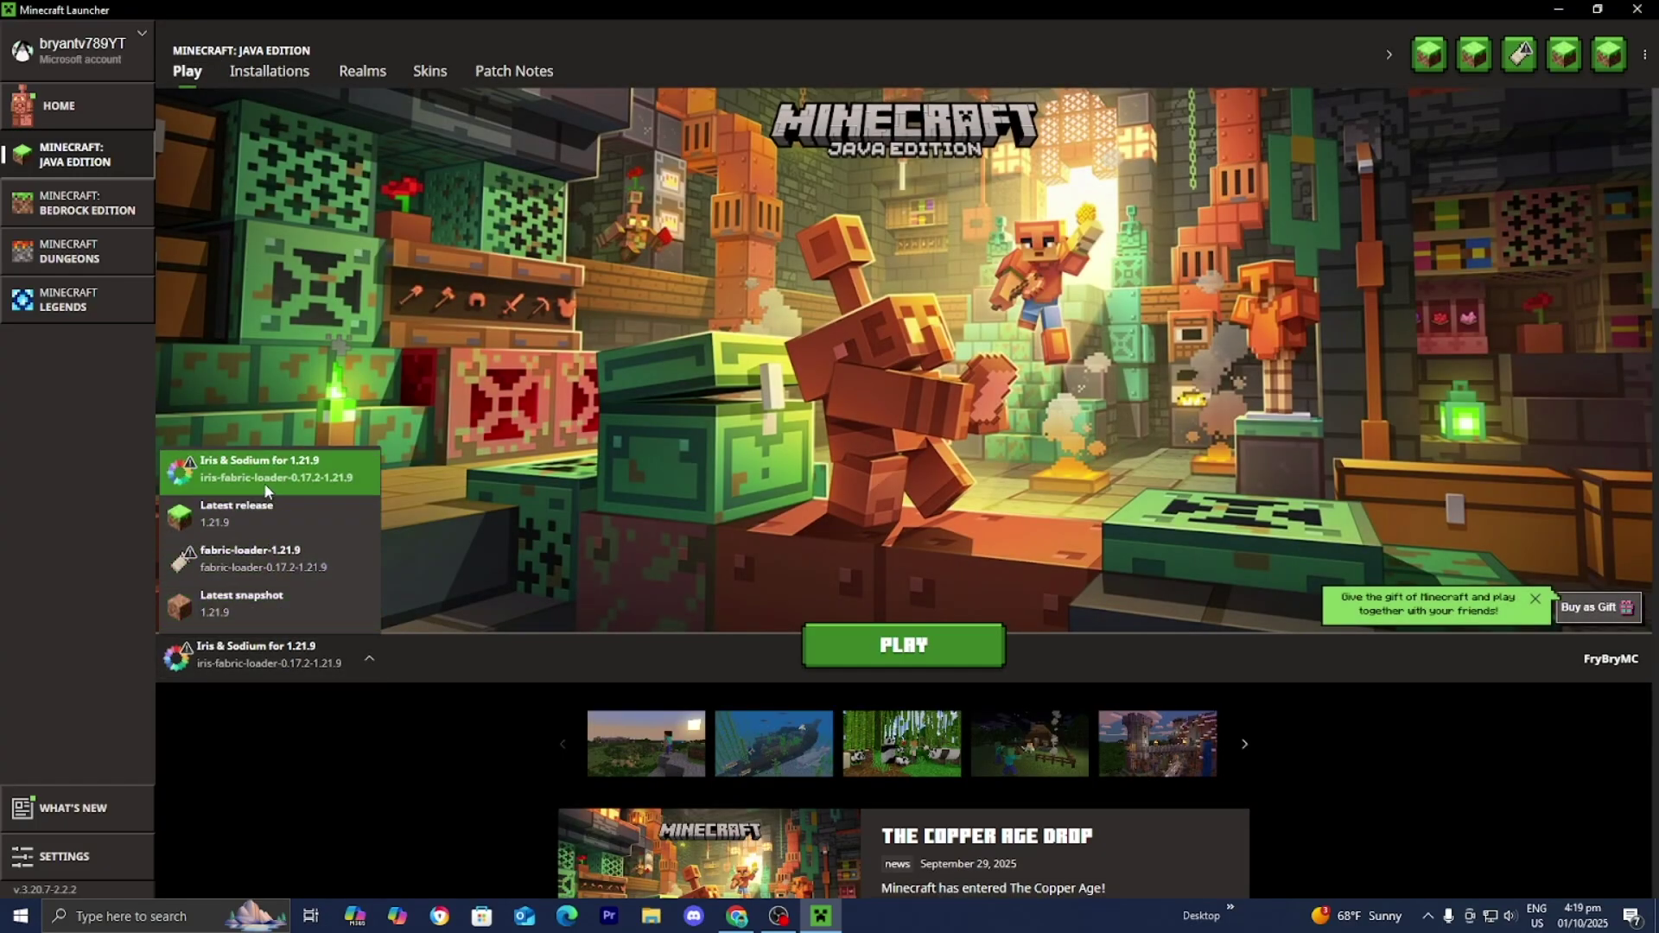
click(262, 482)
click(888, 640)
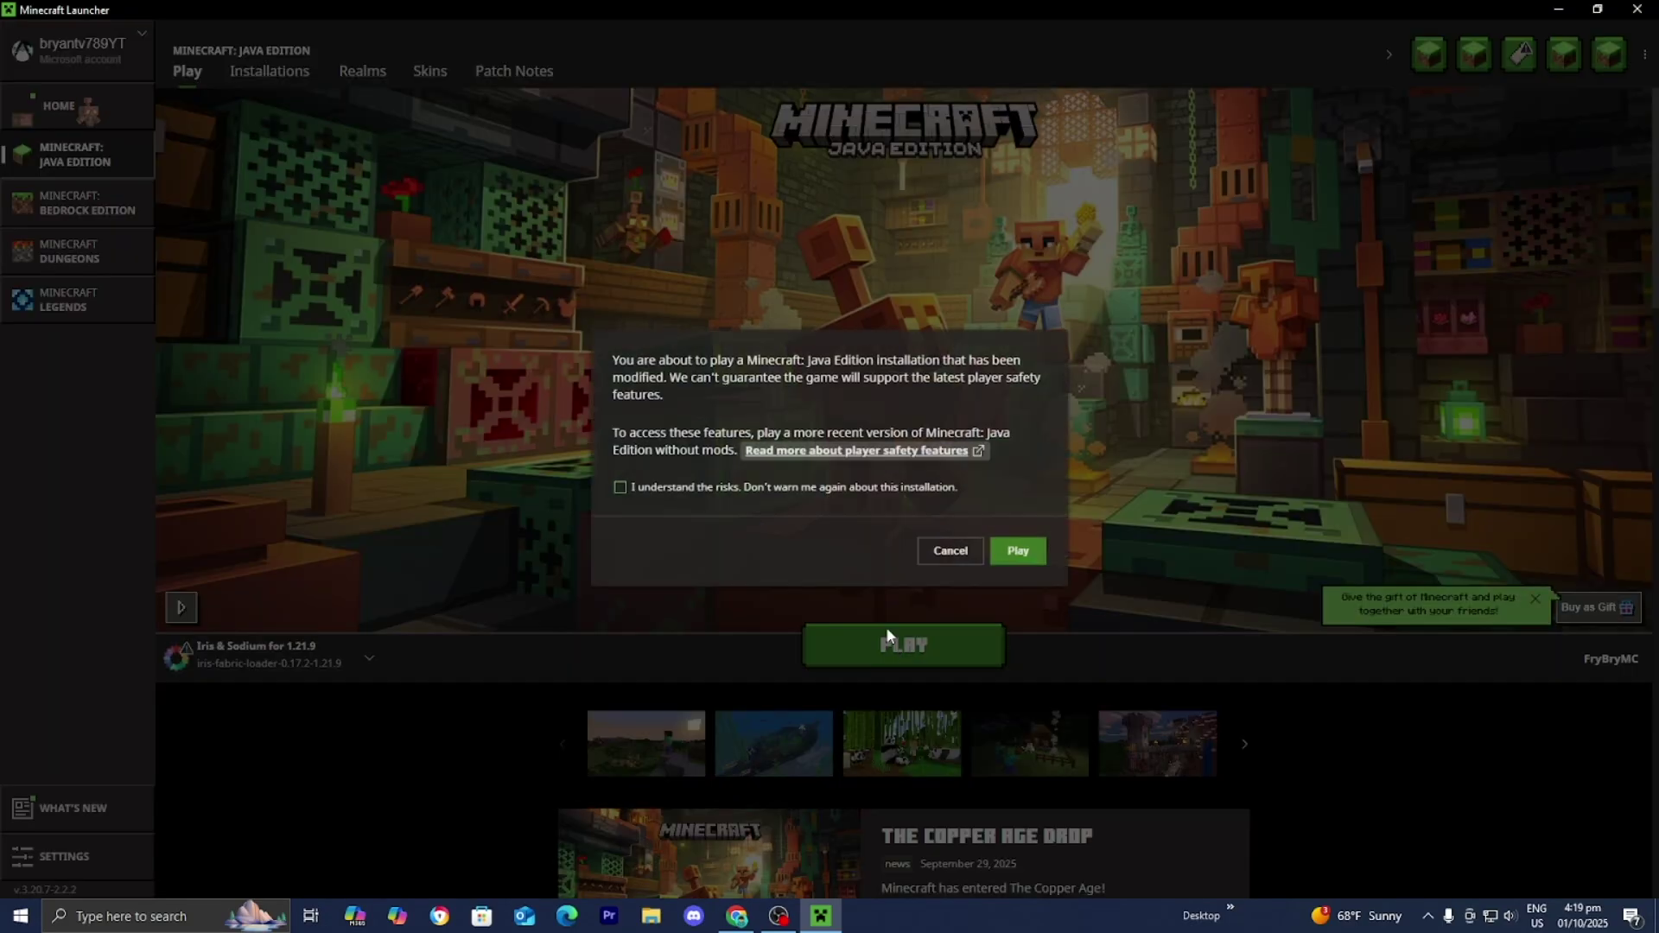
click(728, 487)
click(1022, 555)
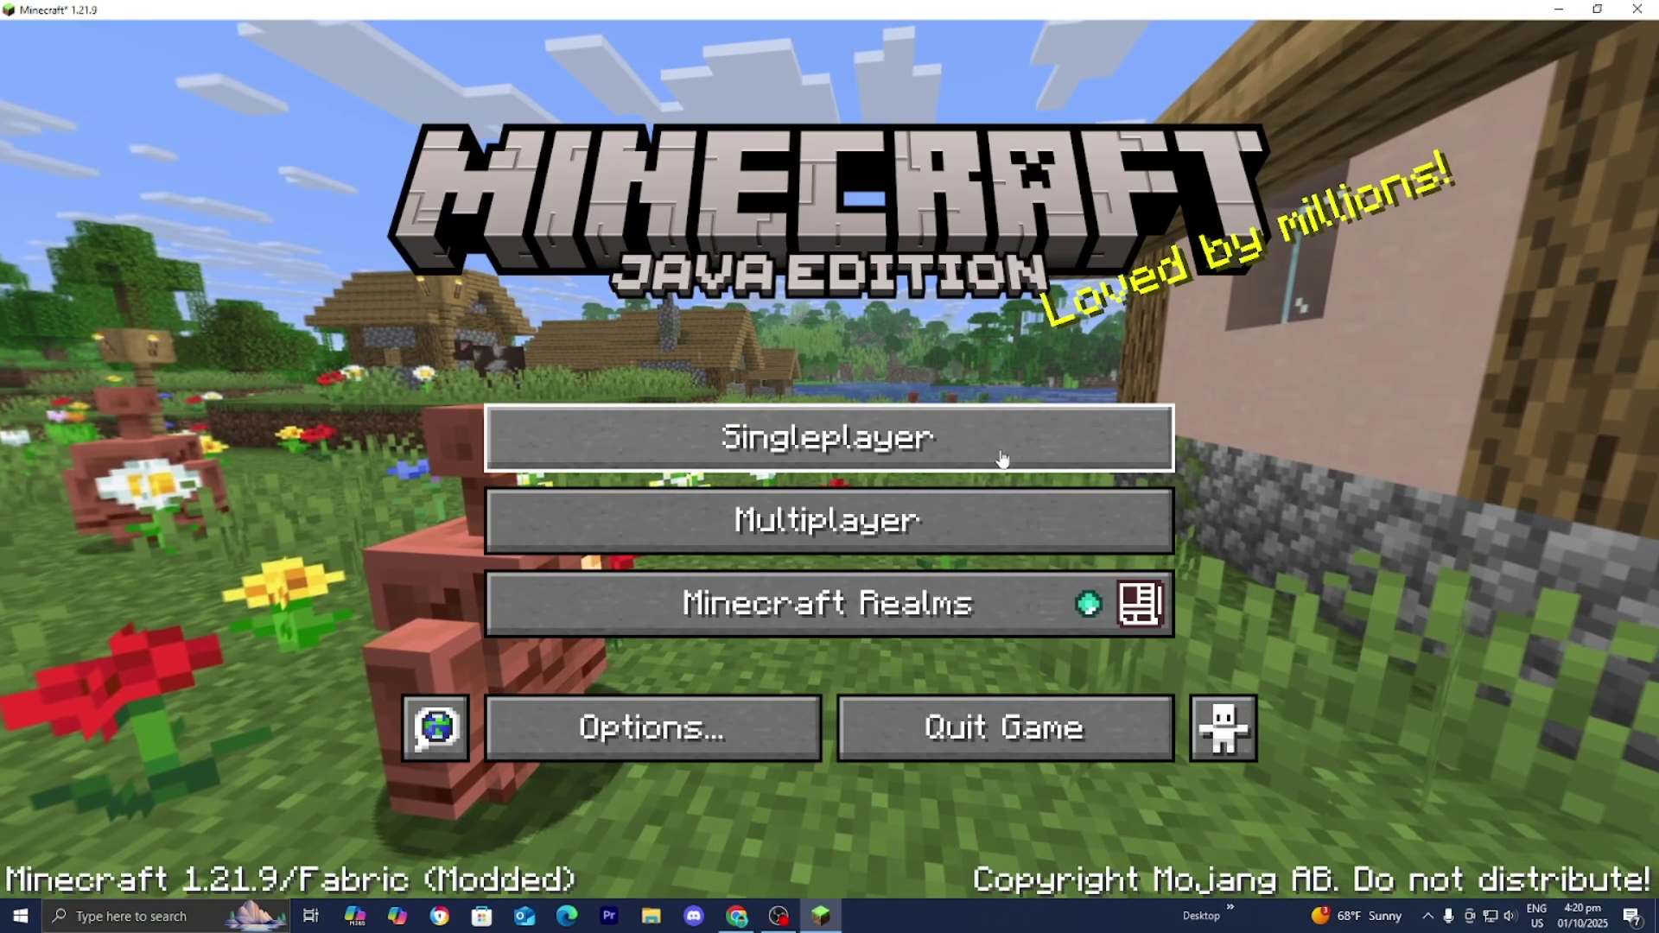
- Load the singleplayer world New World (64) and walk forward a little among the birch trees
click(1000, 459)
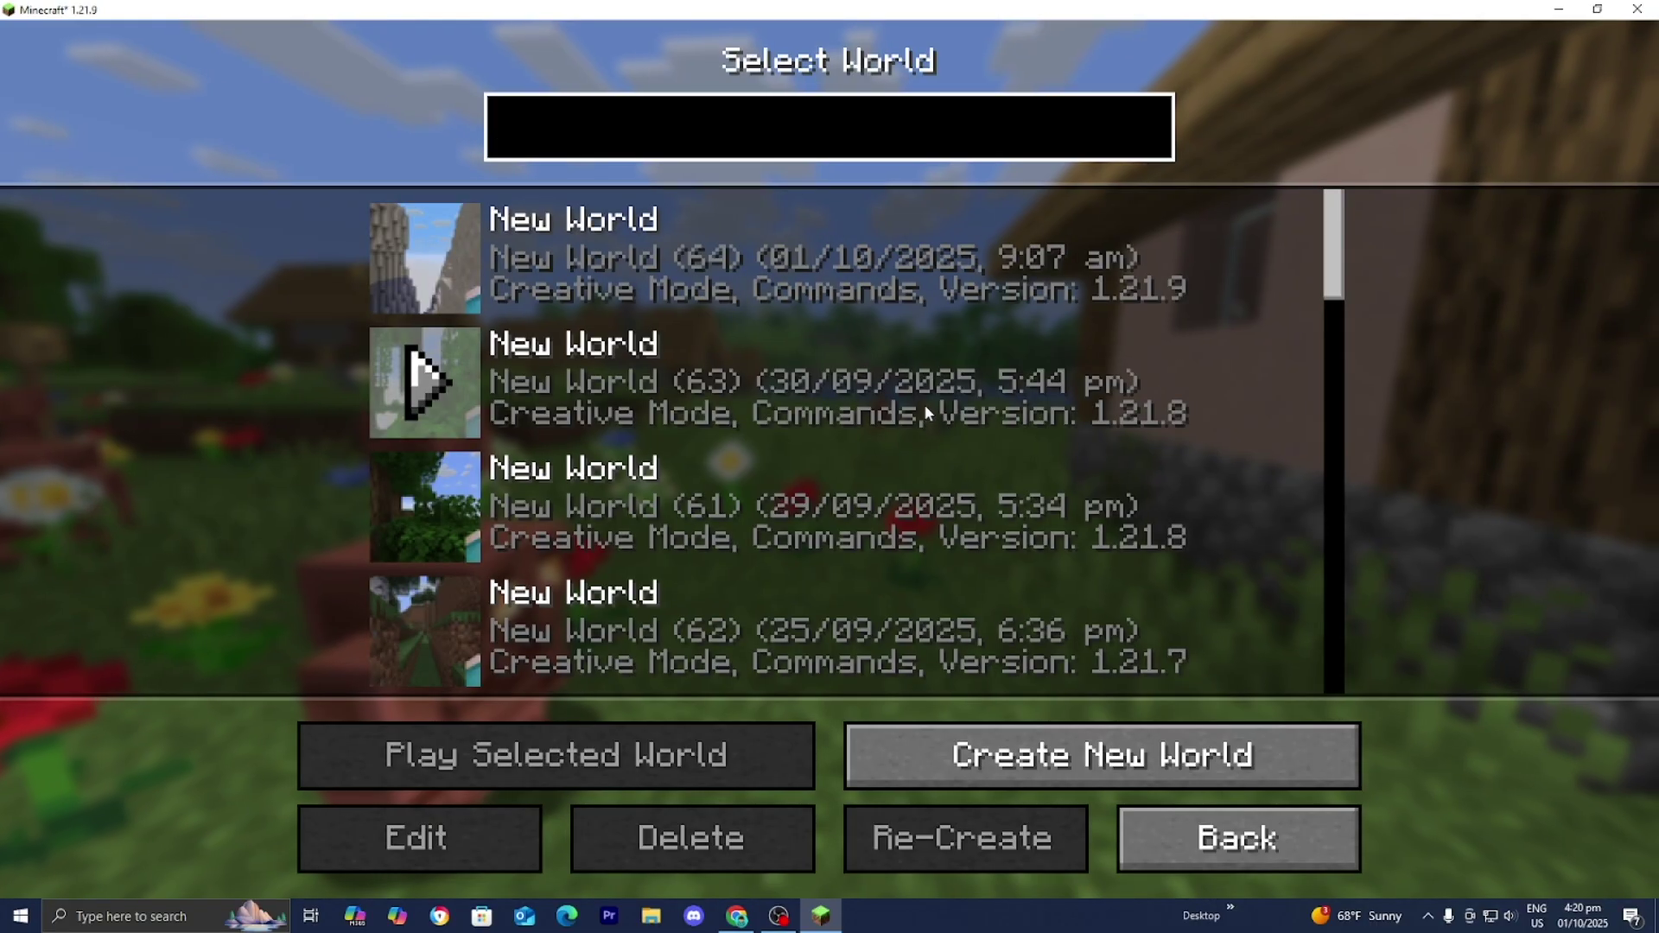
click(931, 283)
click(630, 745)
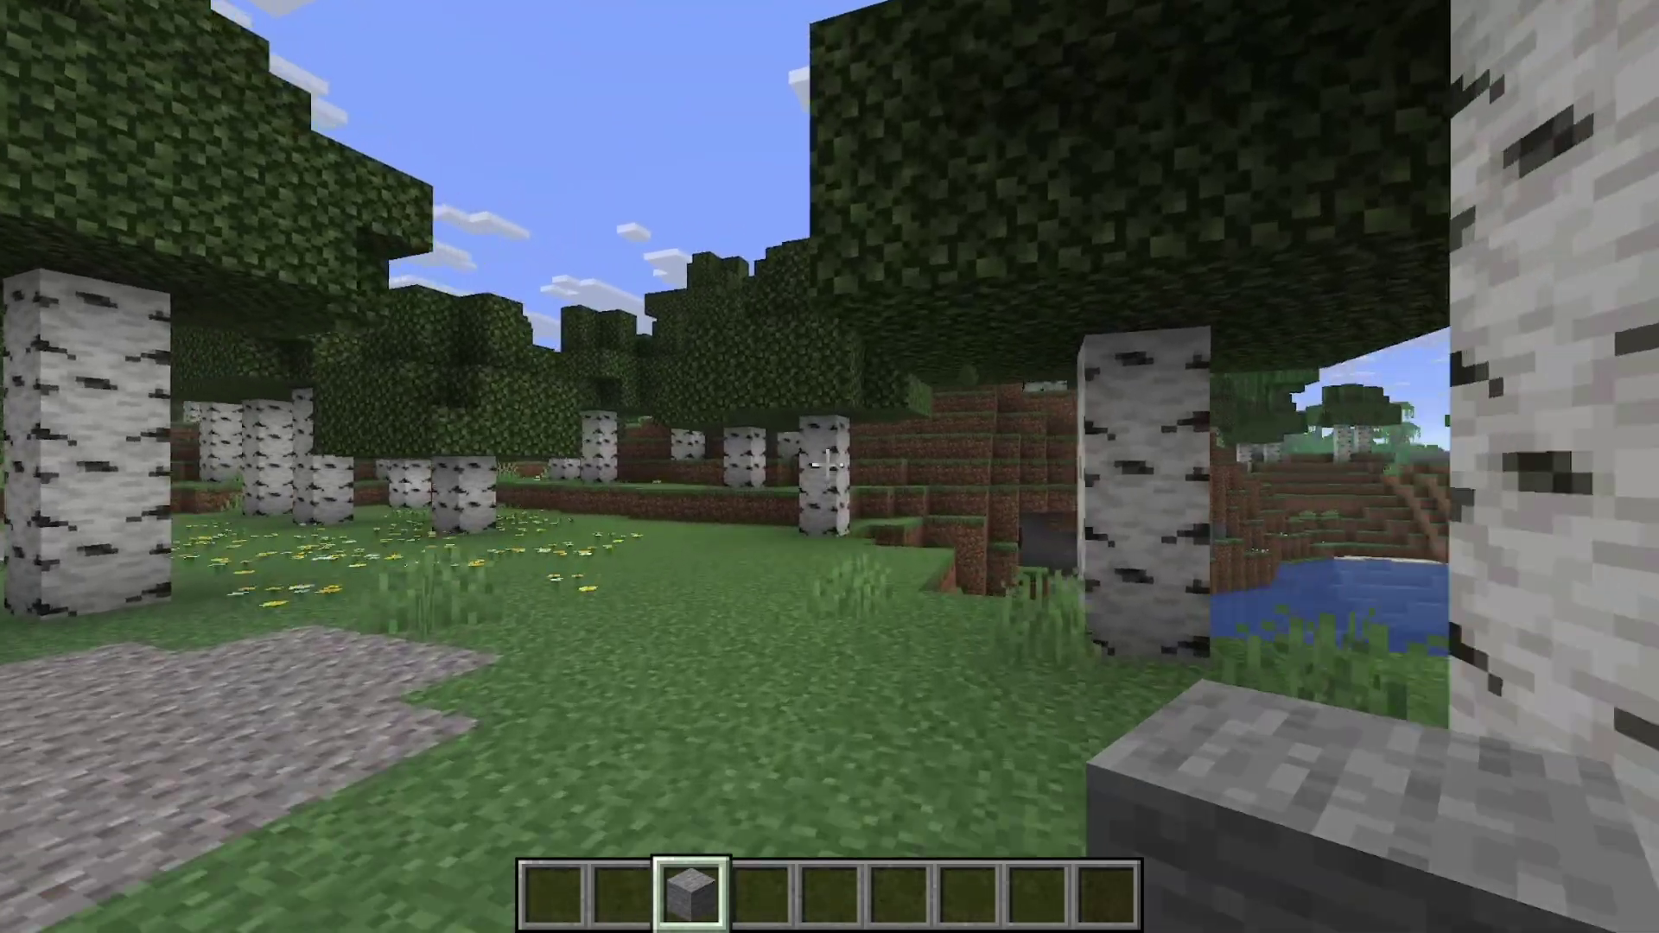
key(w)
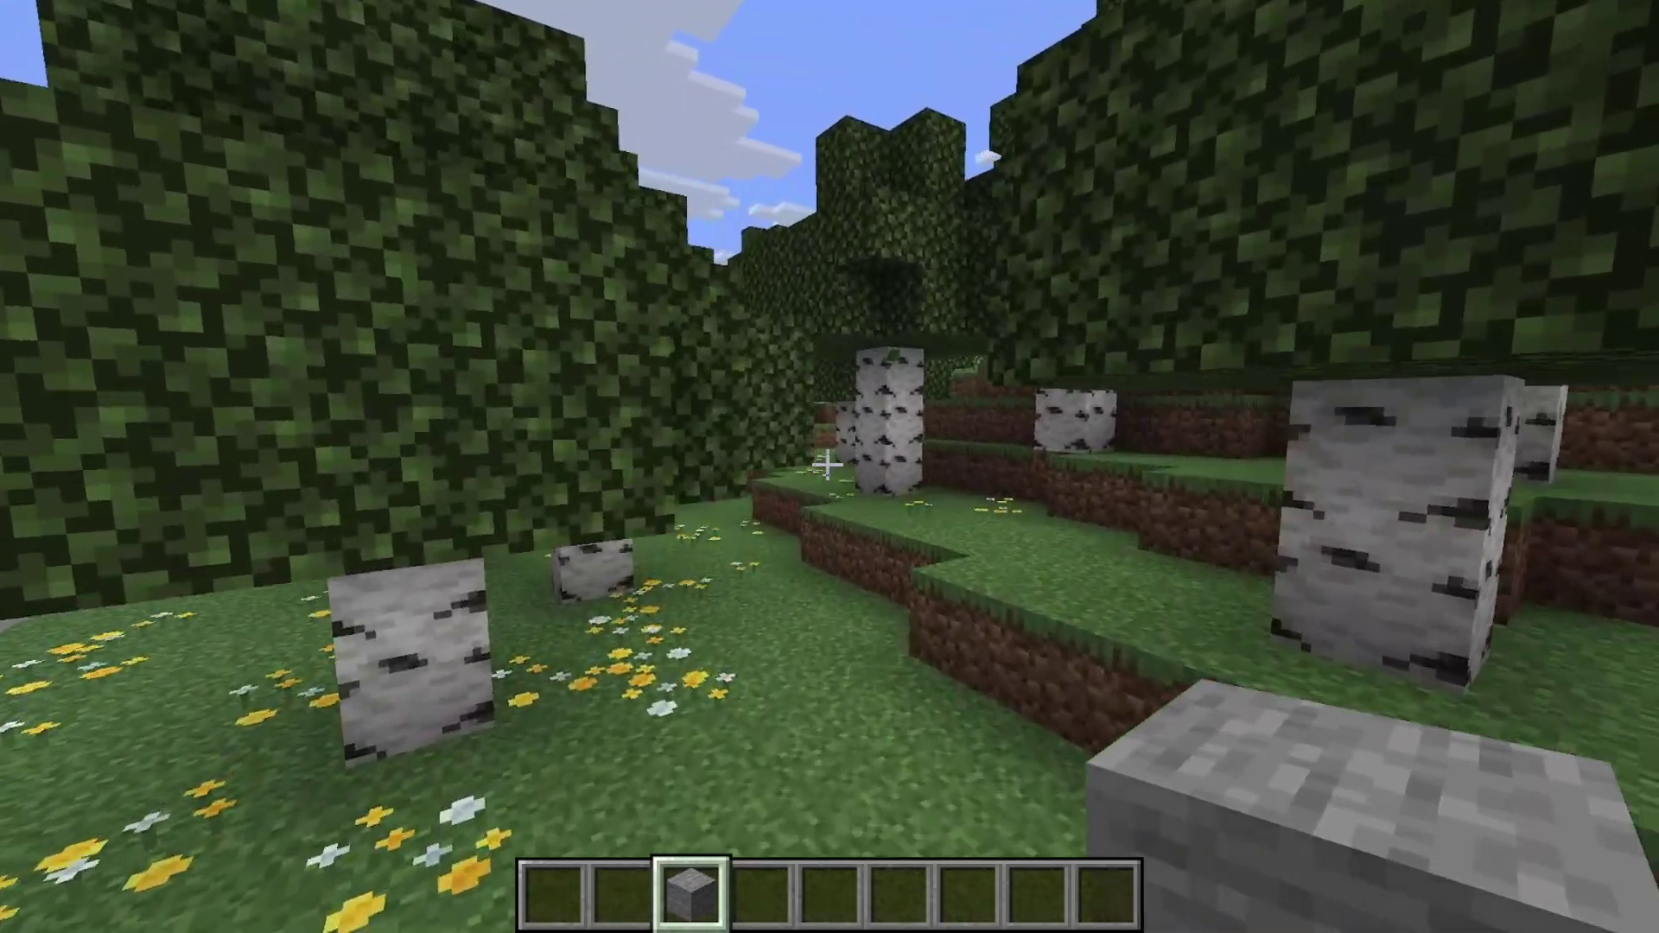
- Enable the ComplementaryReimagined_r5.5.1 (3).zip shader pack in the video settings and return to the game
key(Escape)
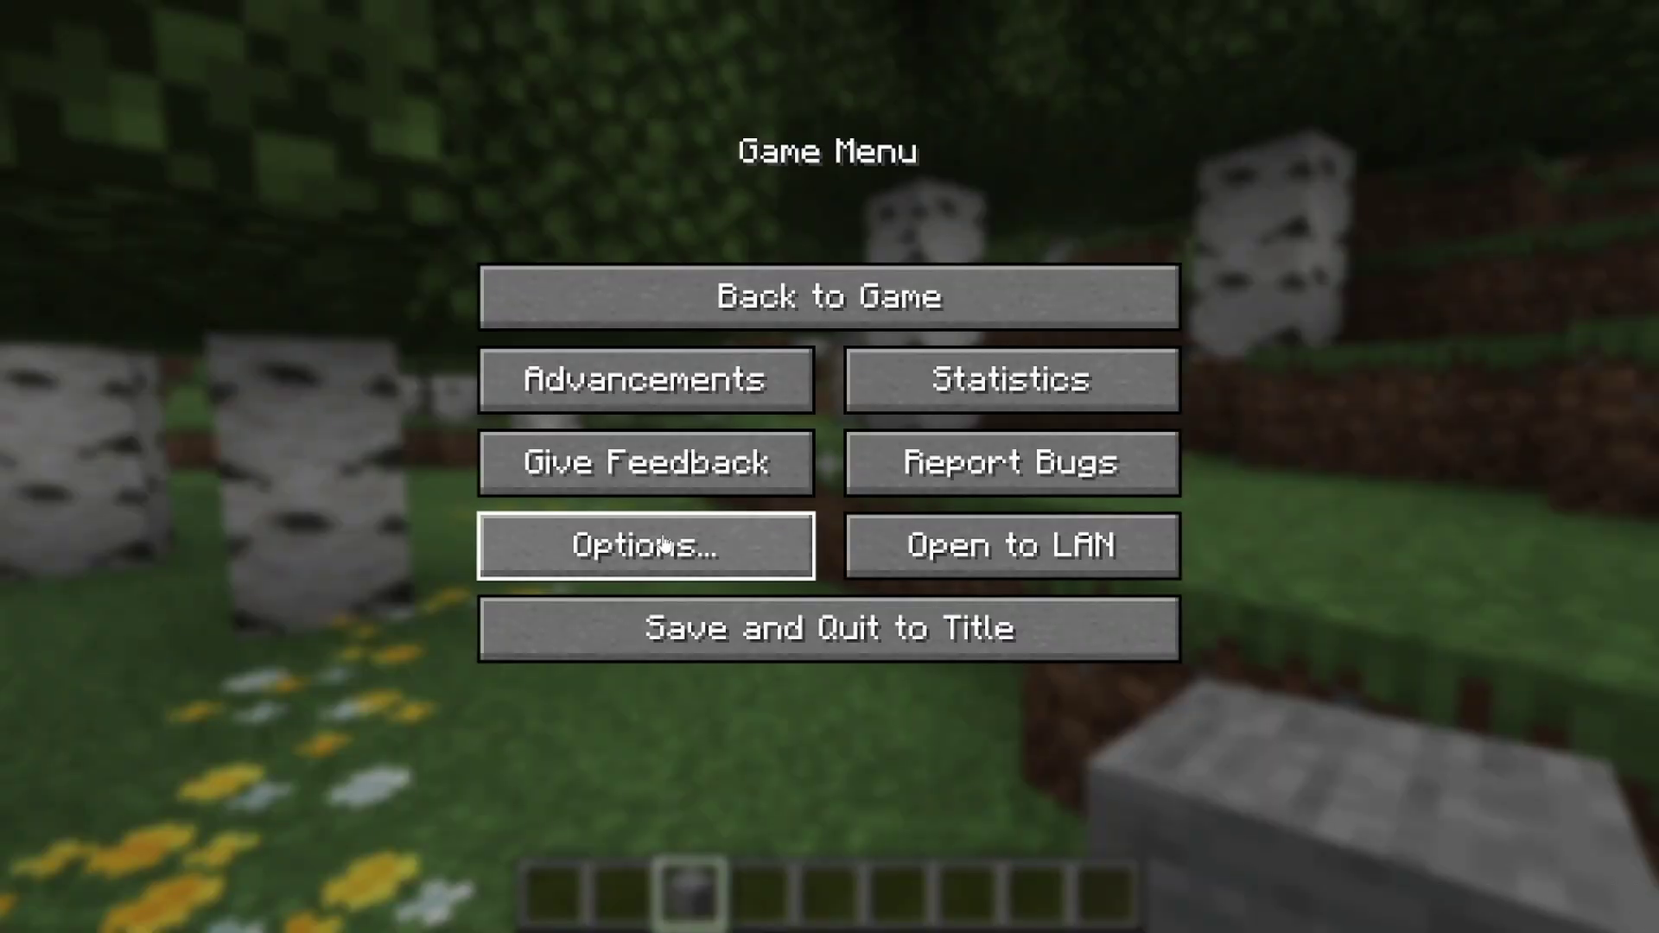
click(663, 545)
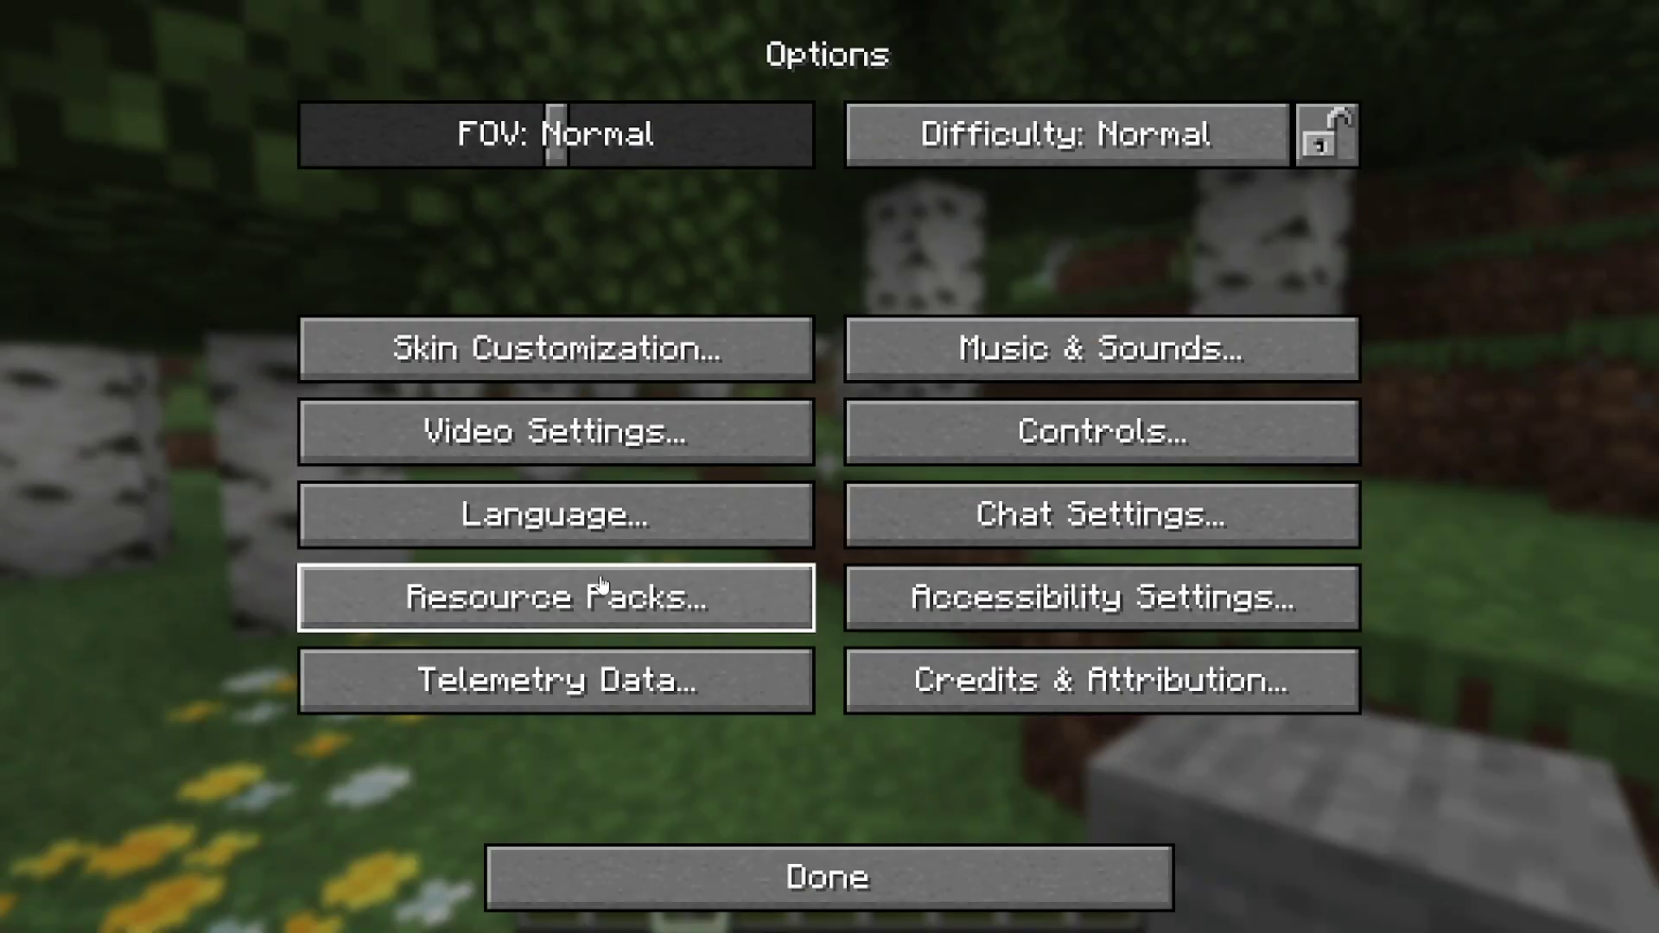
click(564, 436)
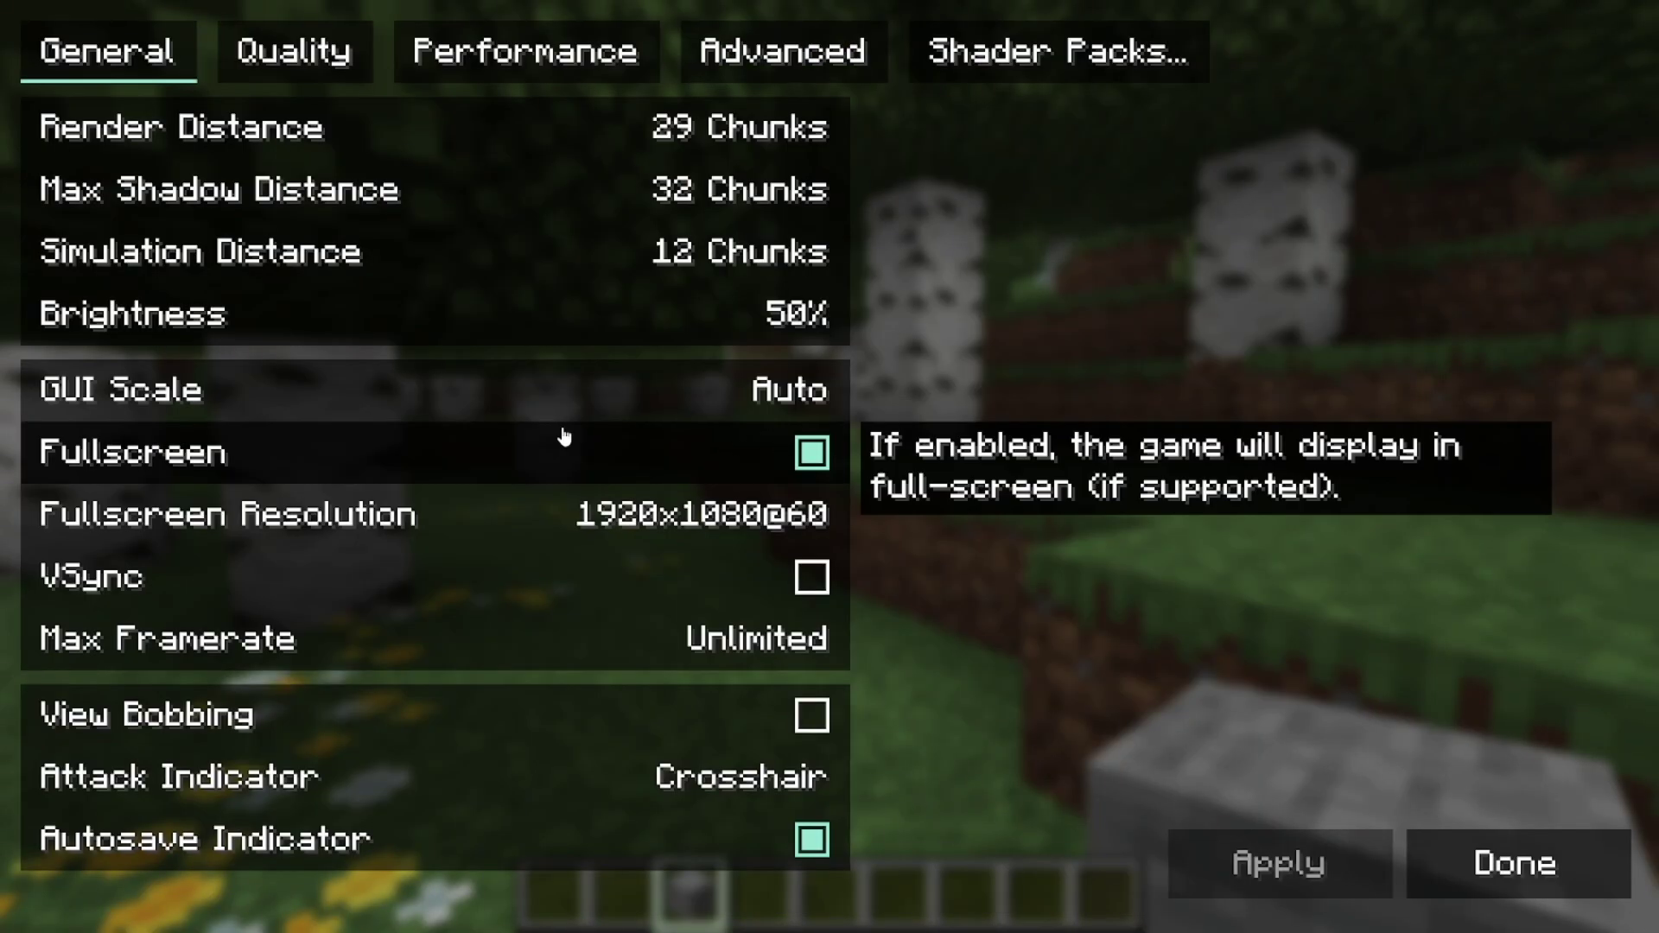
click(983, 67)
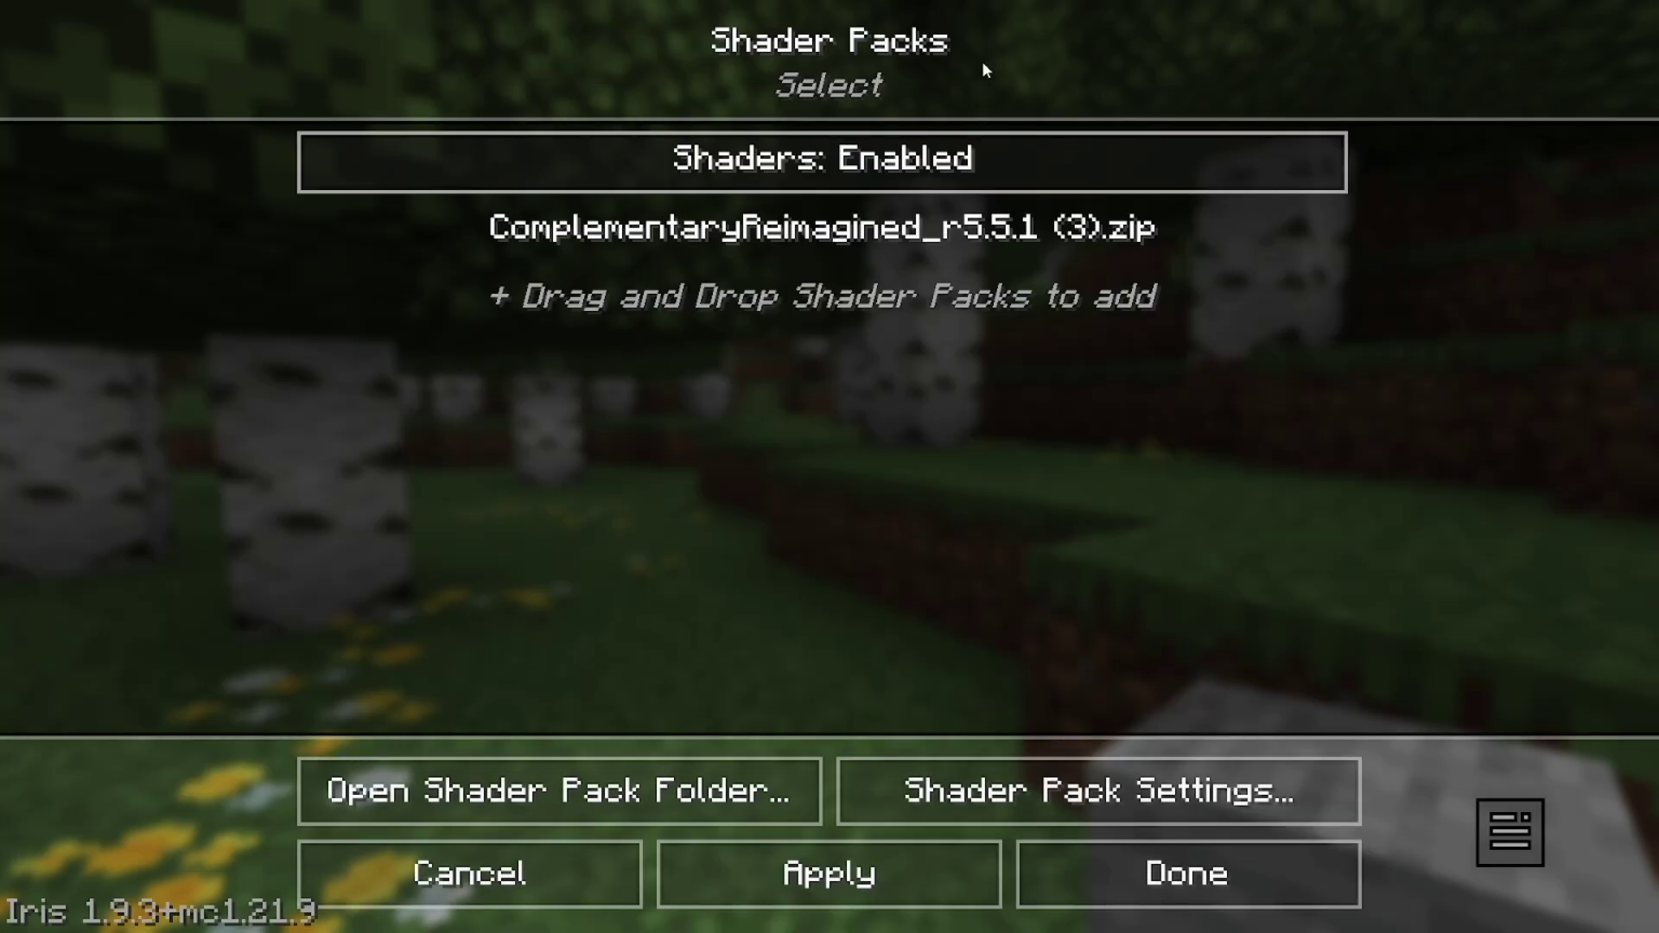
click(905, 220)
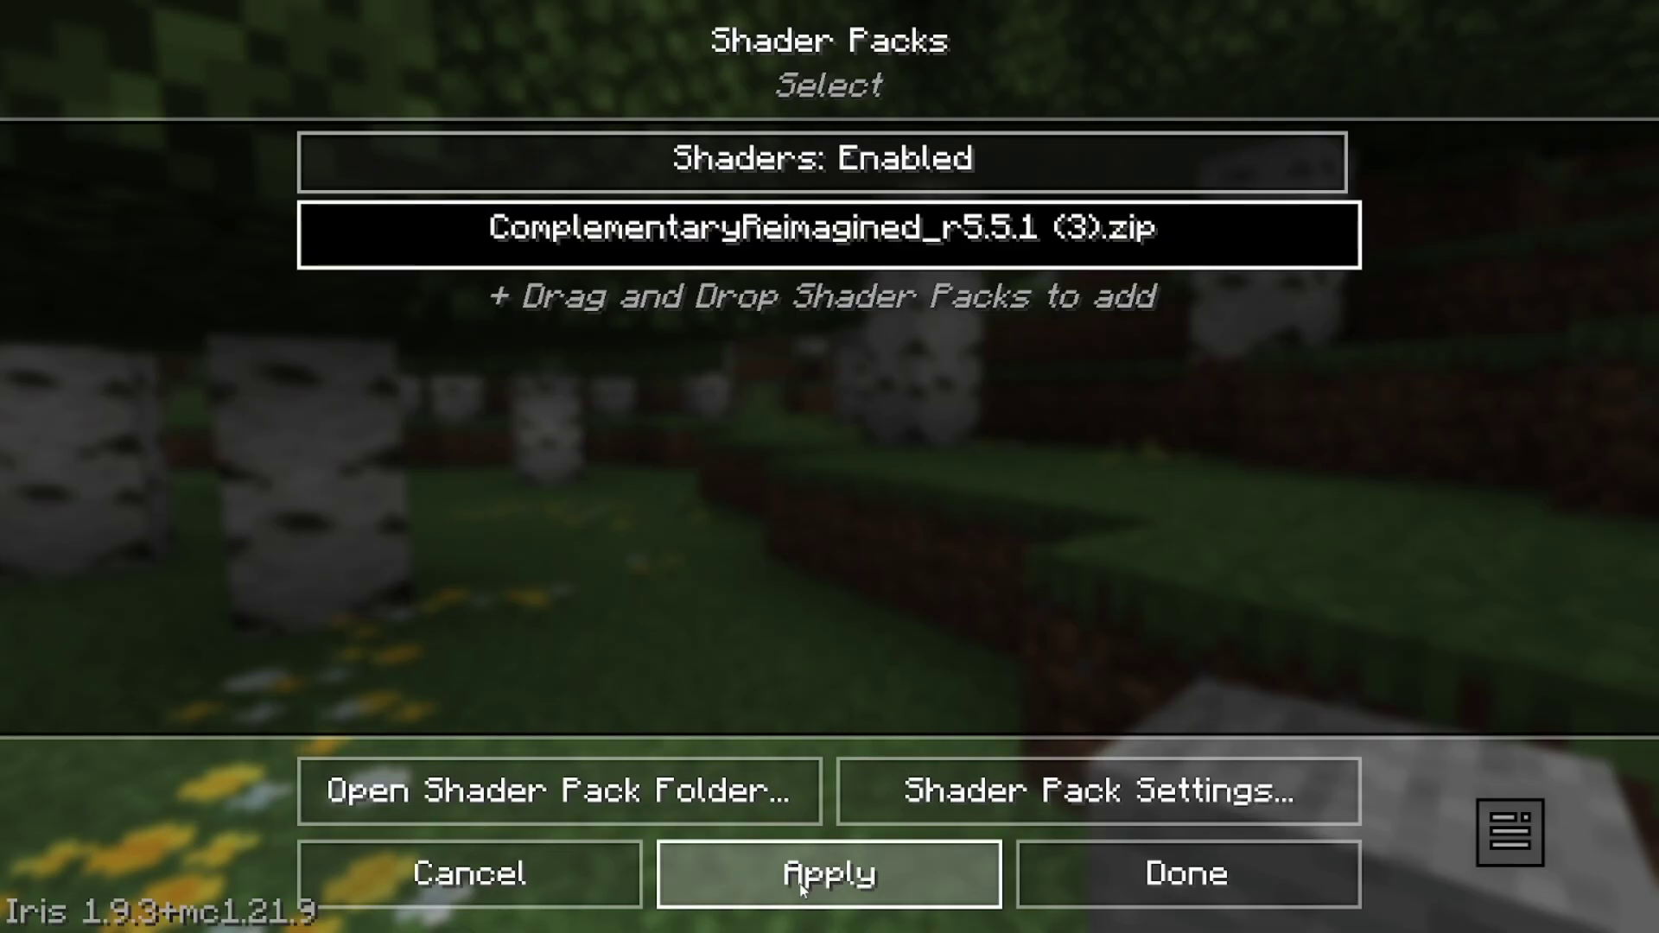
click(1189, 875)
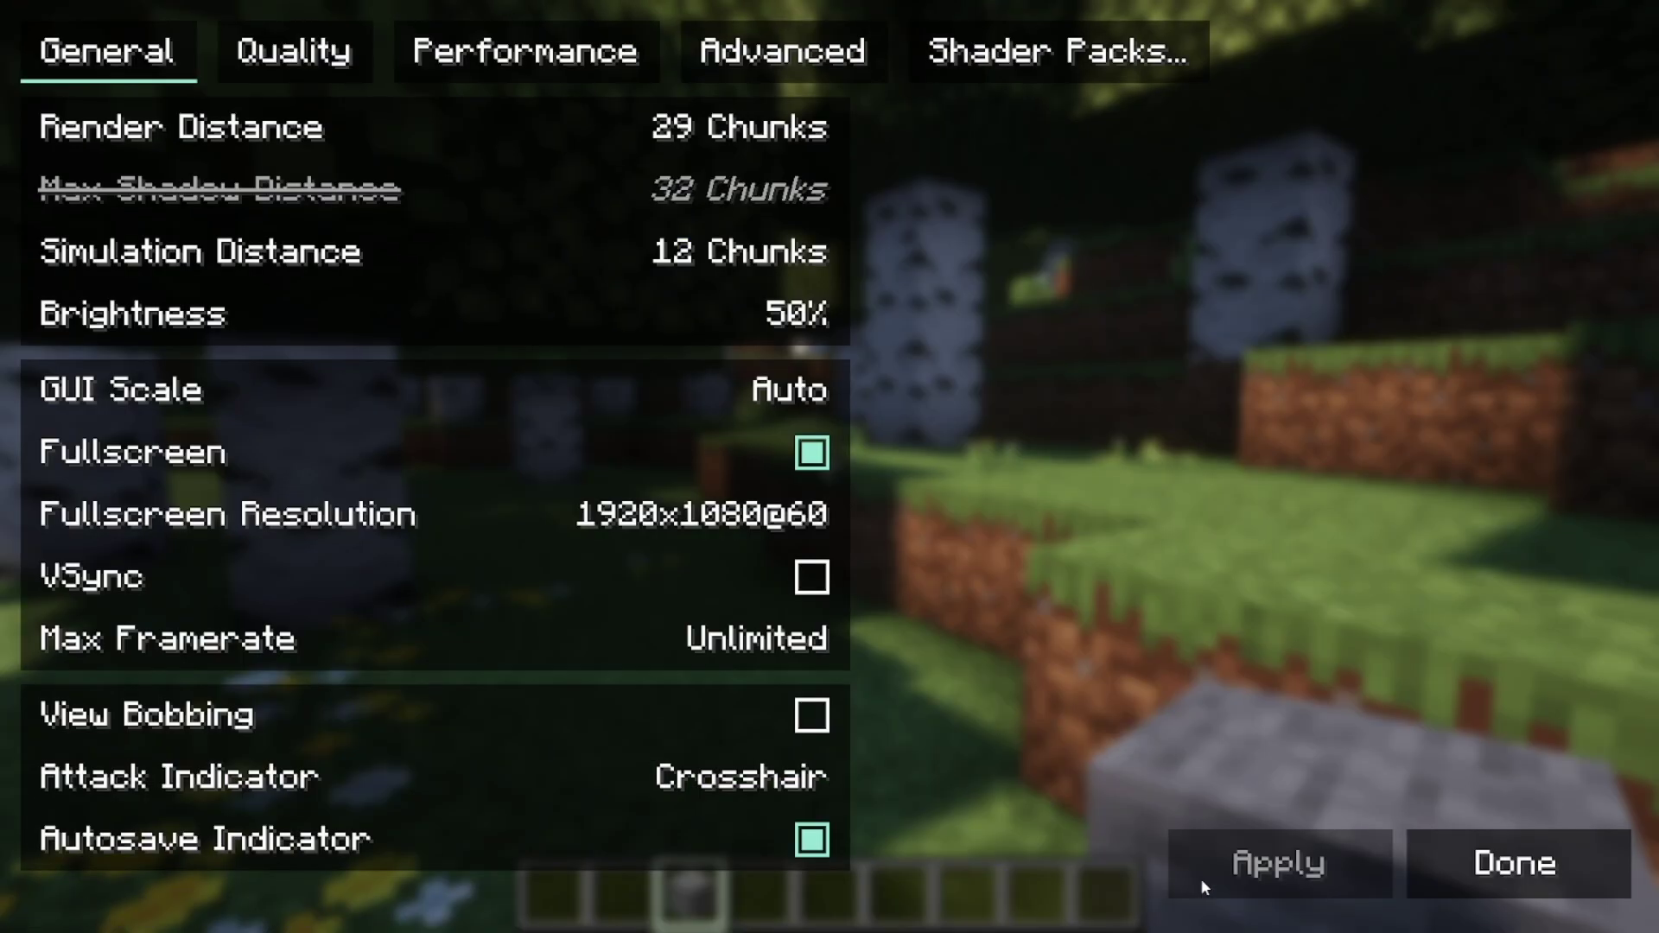
click(1461, 875)
click(1097, 890)
key(Escape)
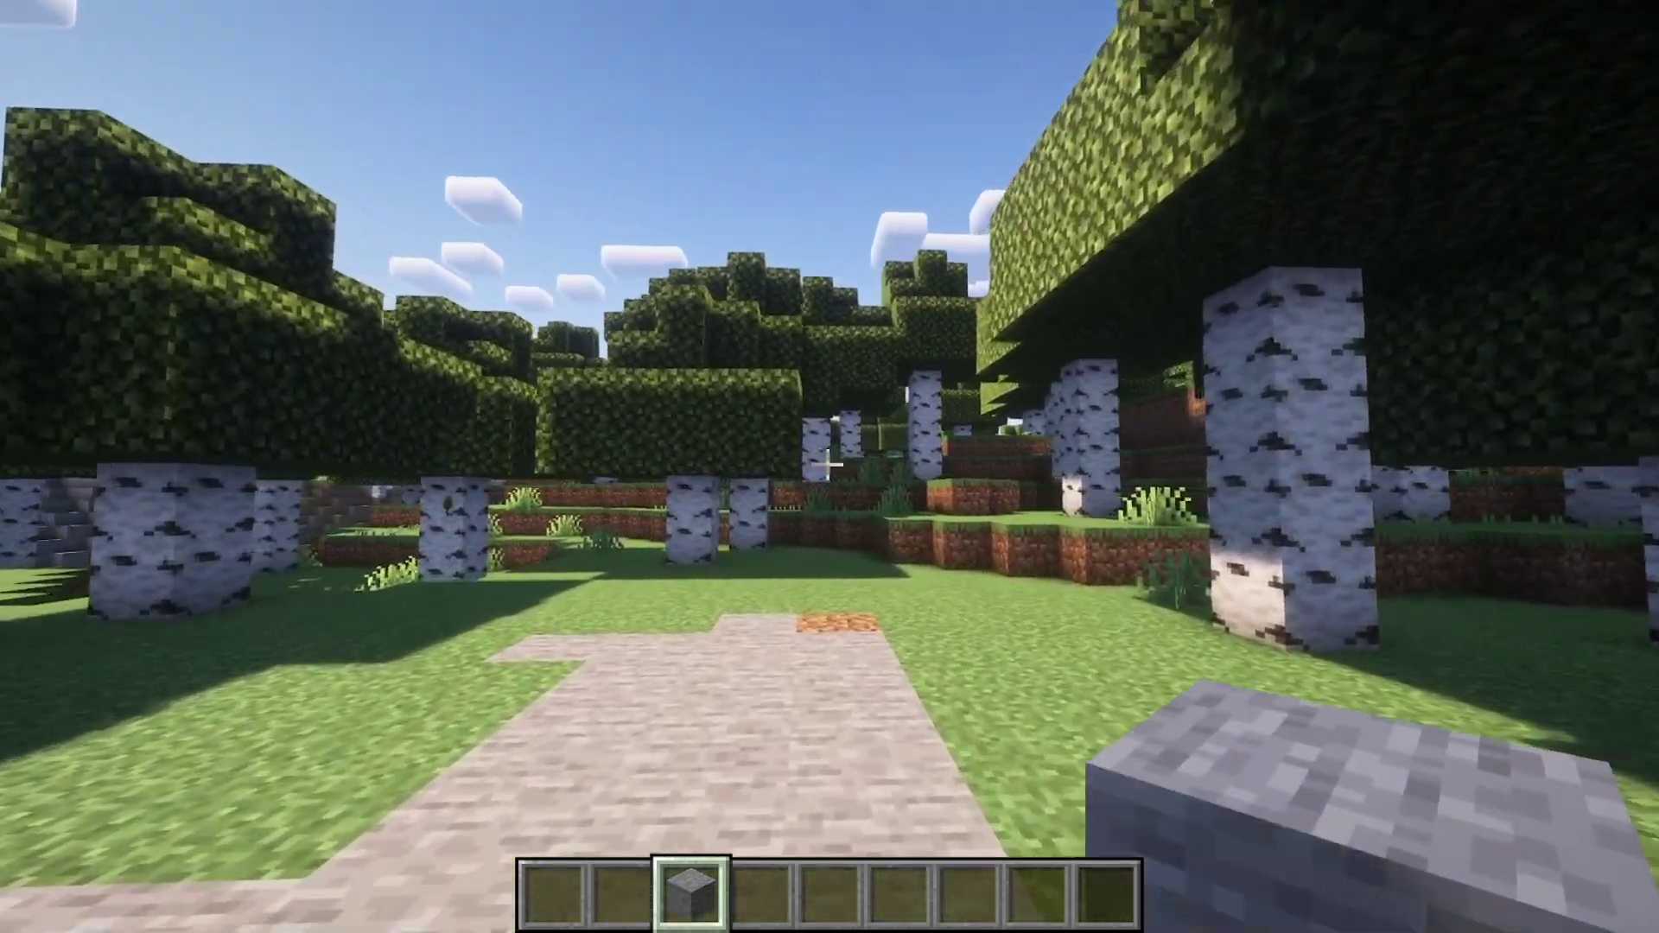
- Switch to an empty hotbar slot and walk through the birch forest to examine the shader's lighting and shadows
scroll(830, 466, down, 1)
key(w)
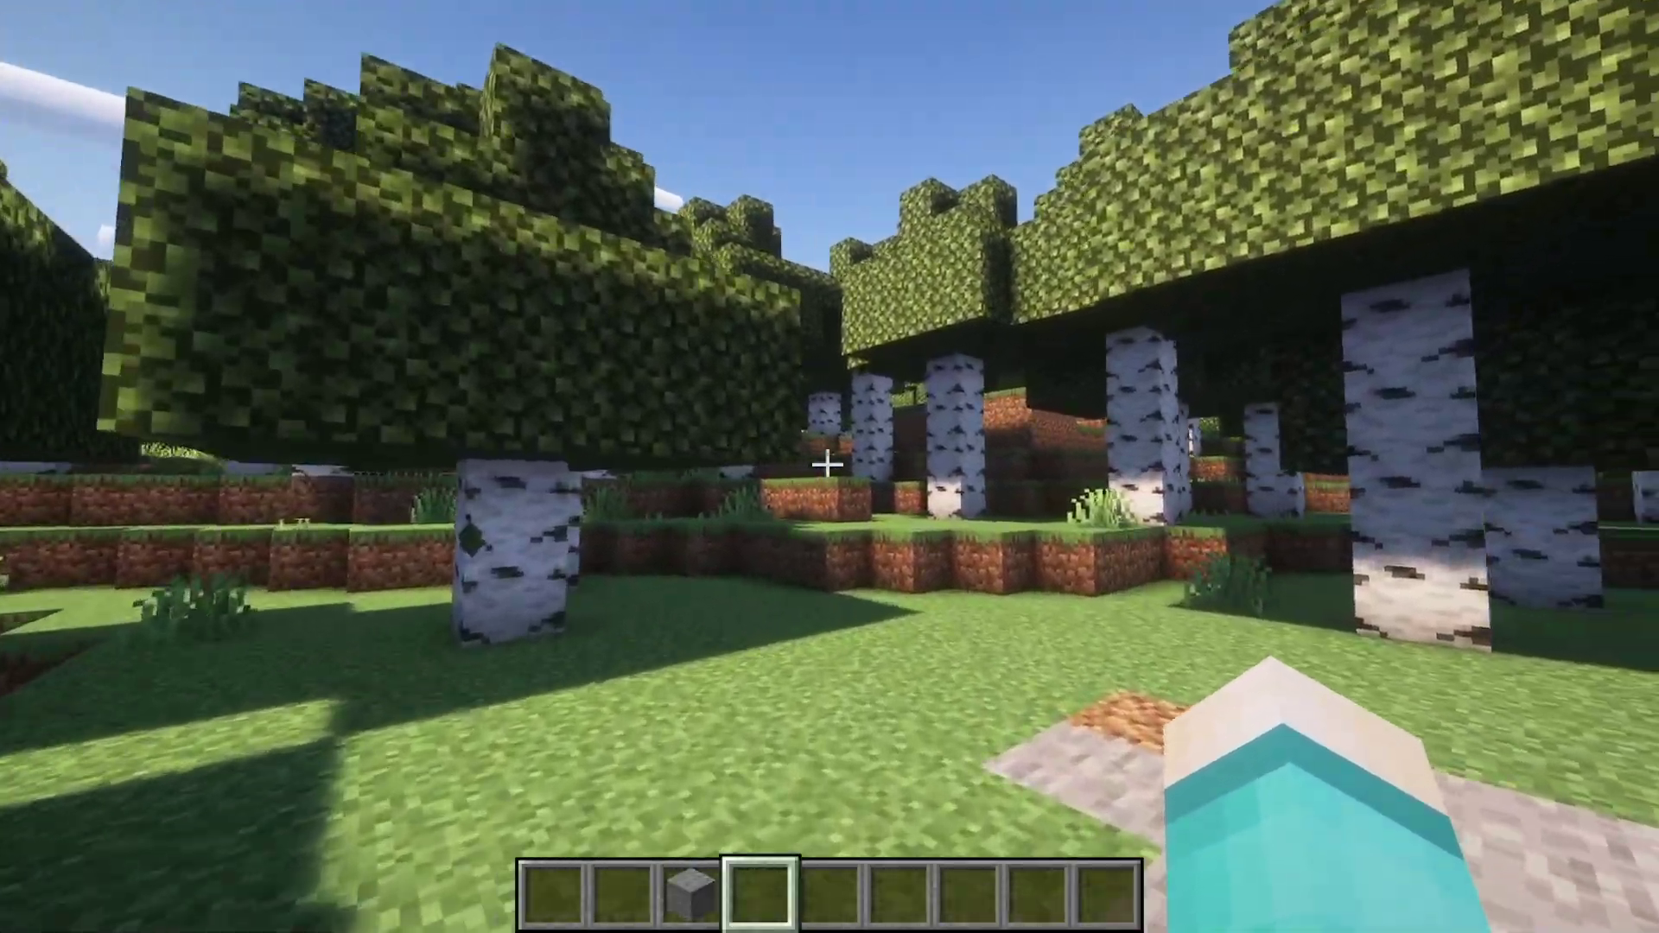
key(w)
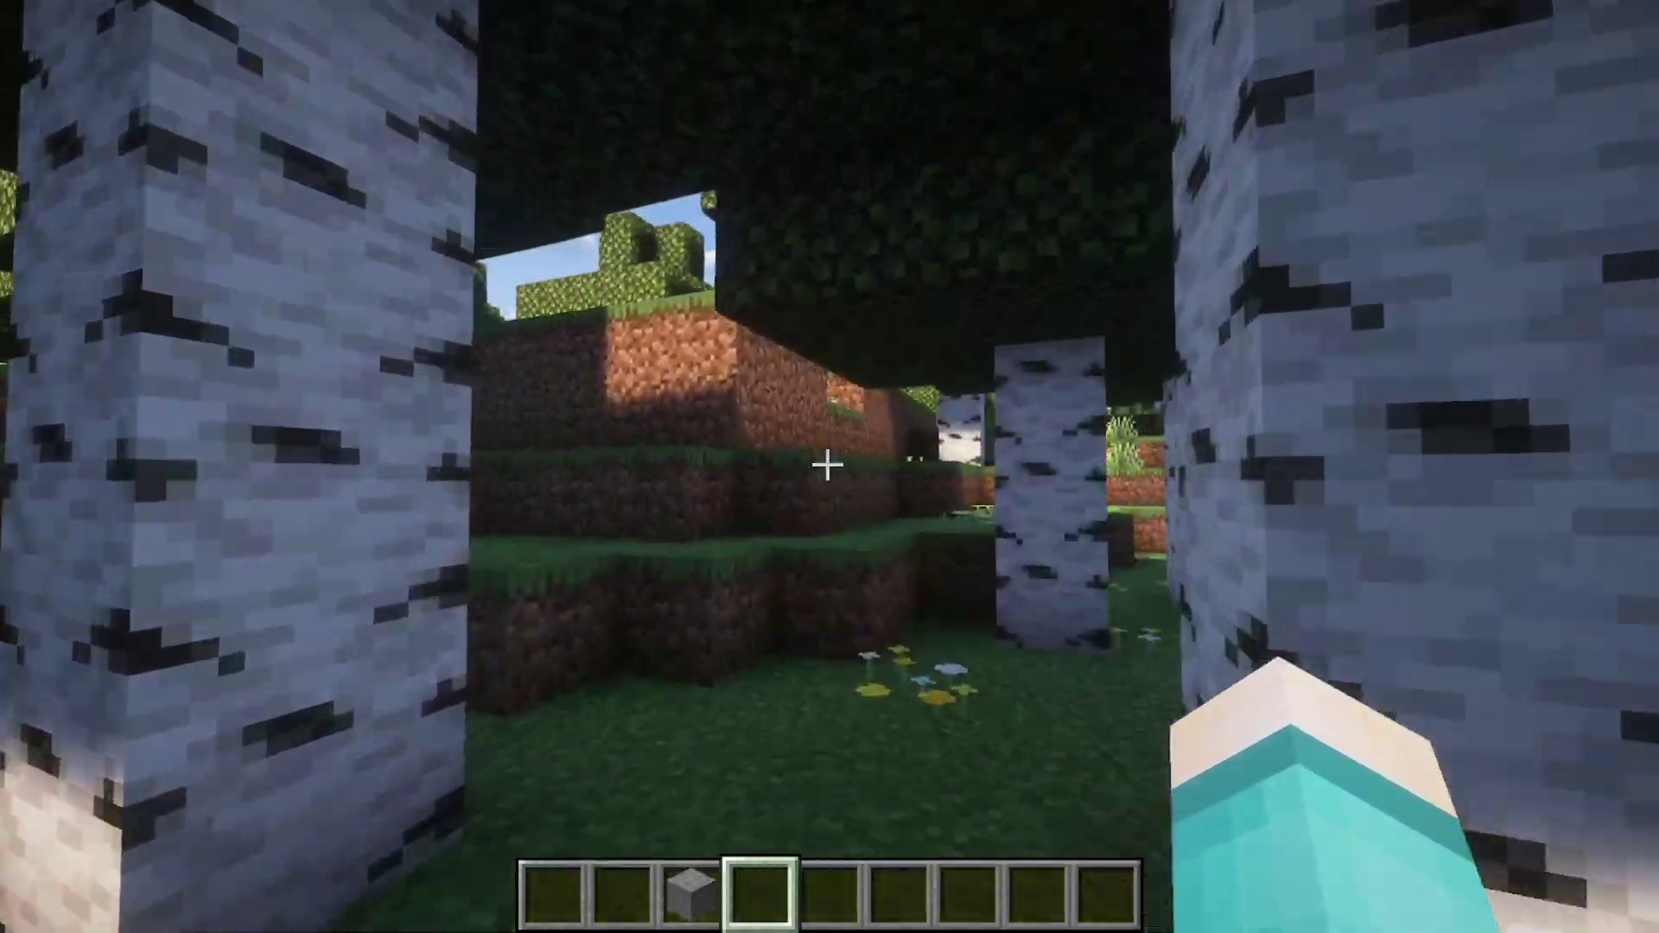
key(w)
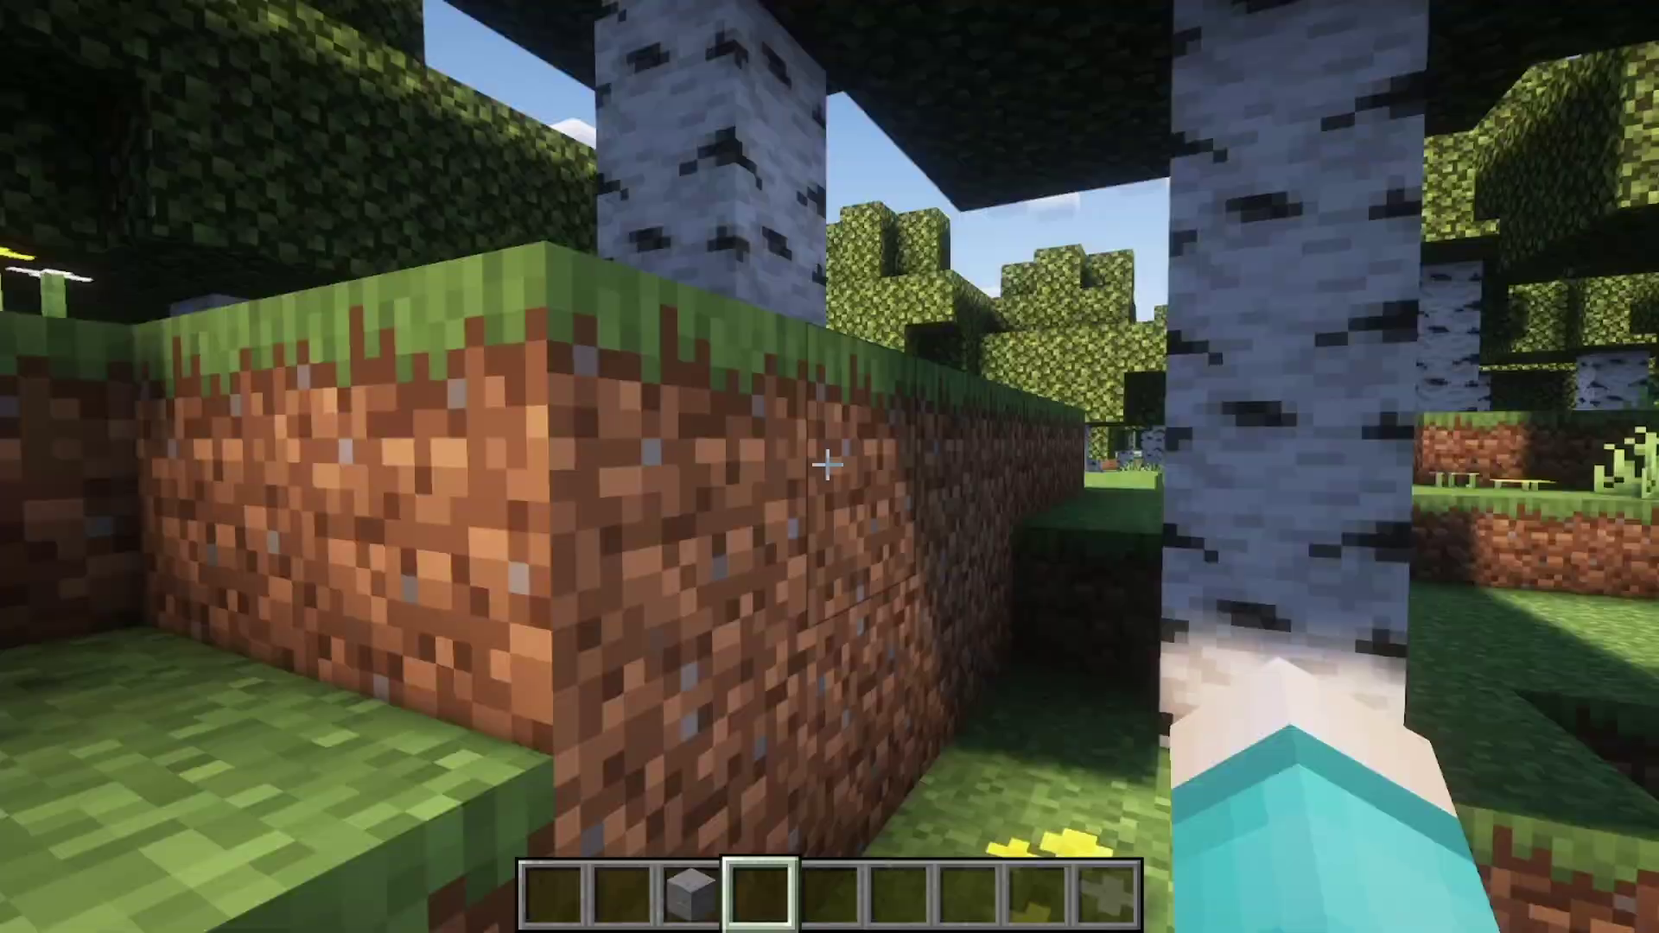
key(w)
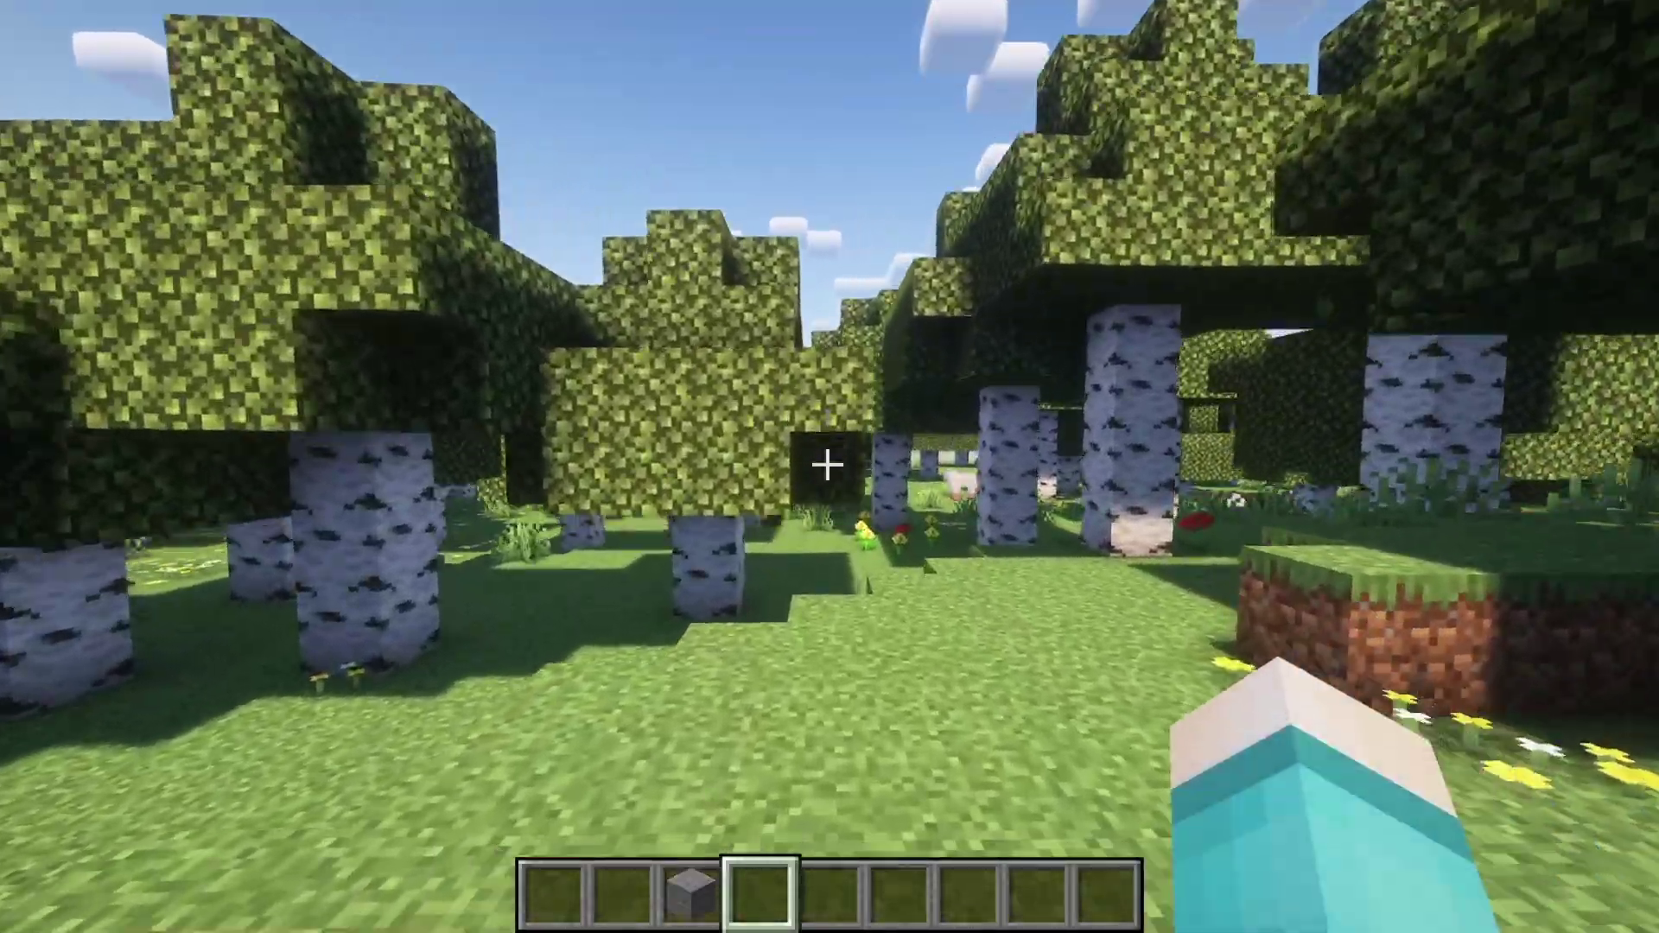
key(w)
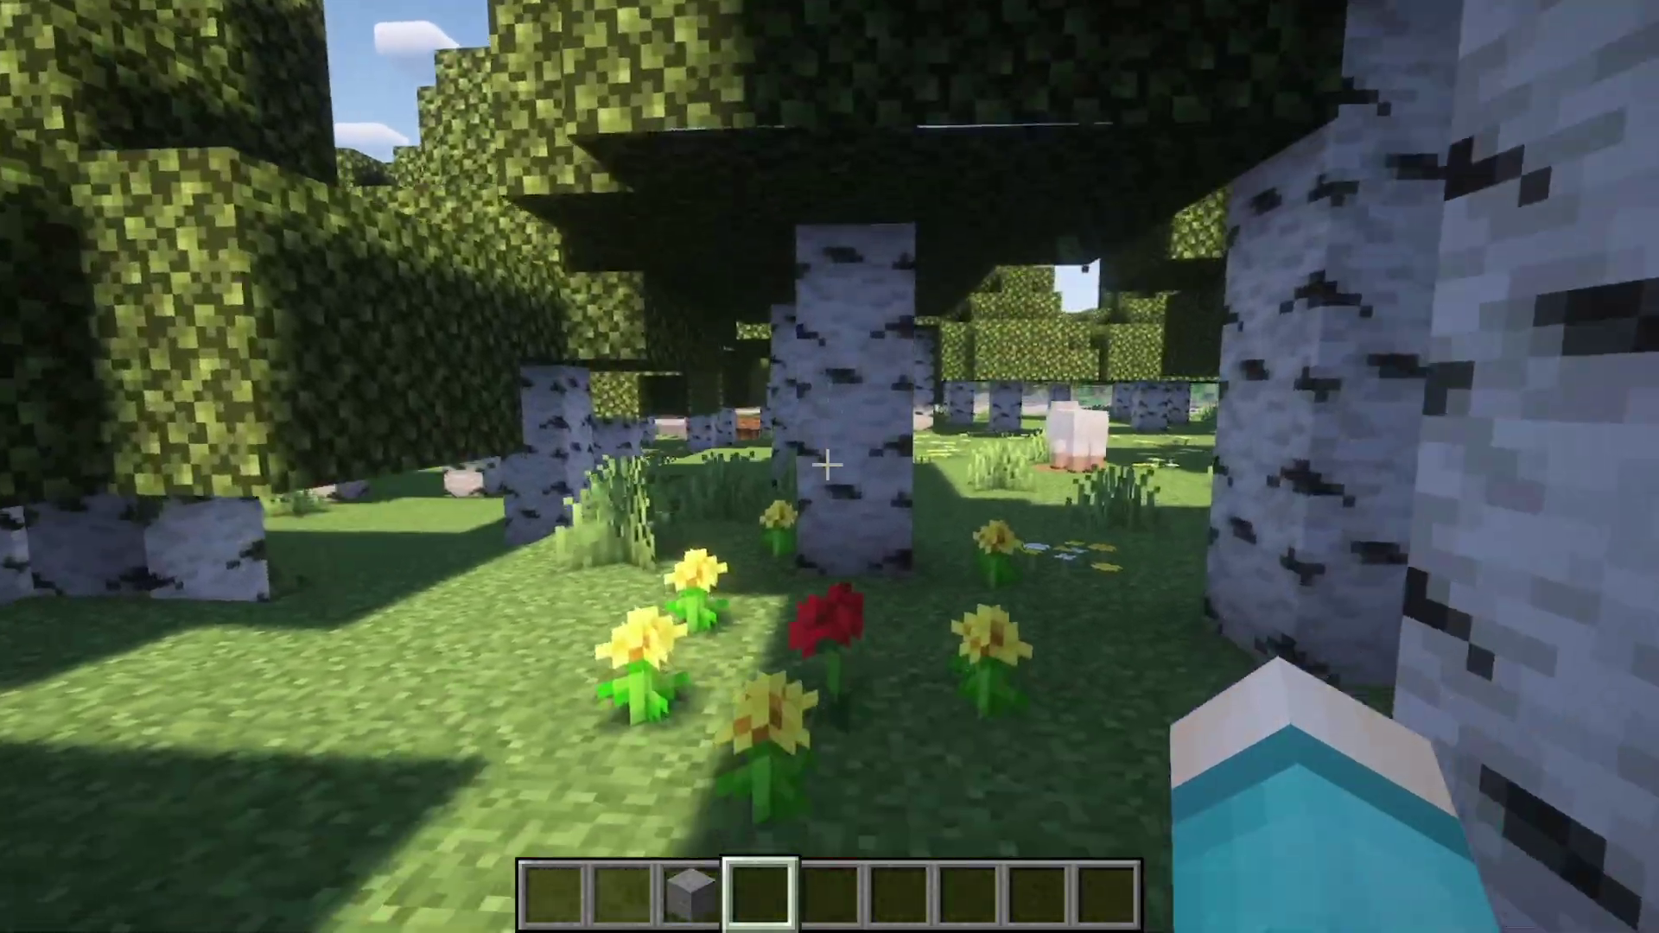